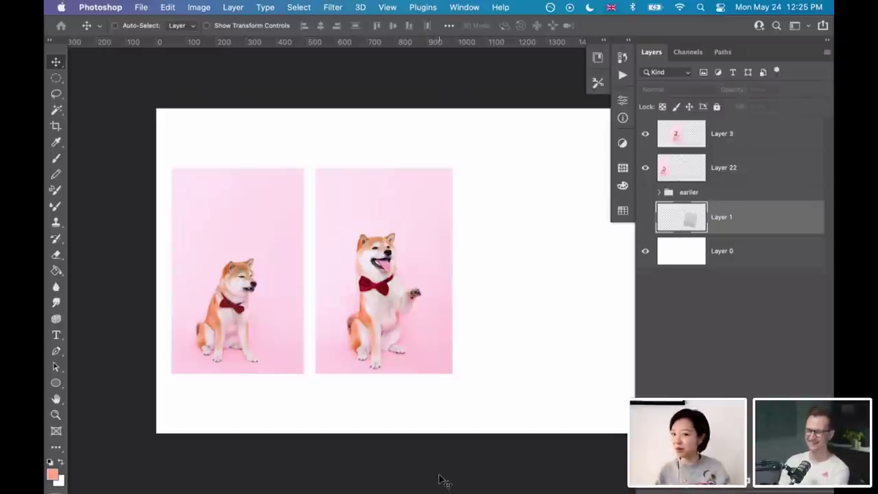
{"action": "key", "text": "super+plus"}
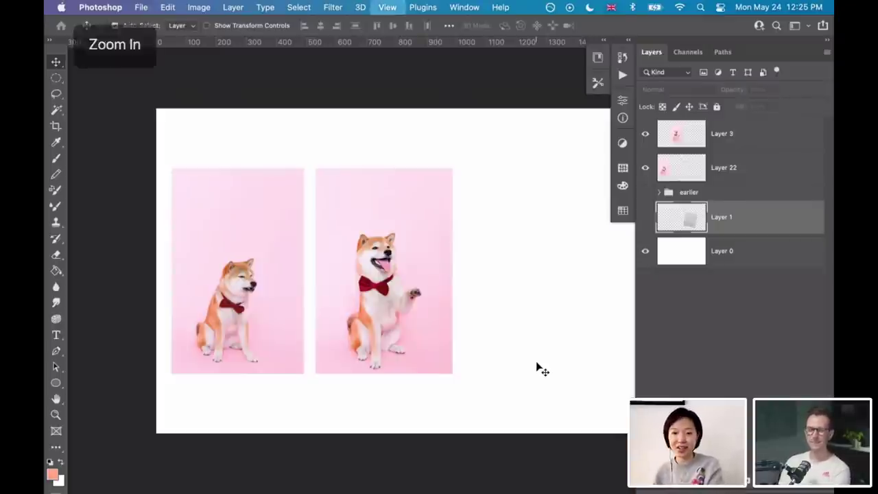
{"action": "key", "text": "super+plus"}
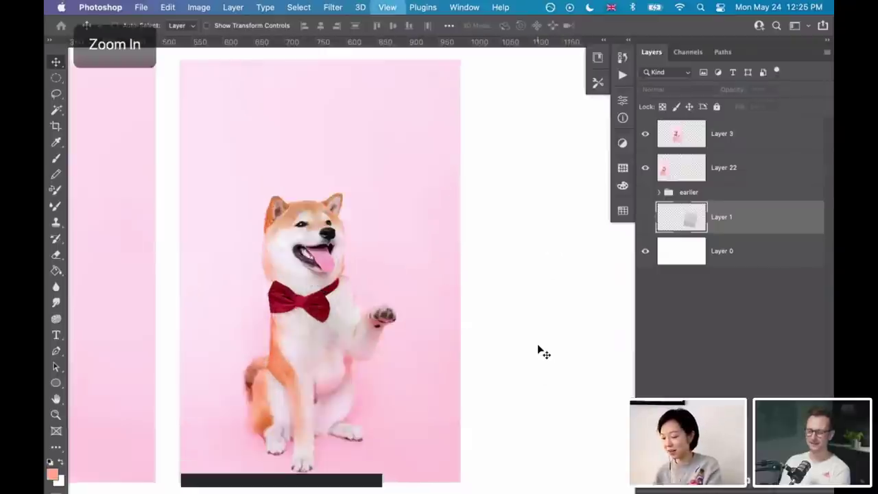
{"action": "key", "text": "super+minus"}
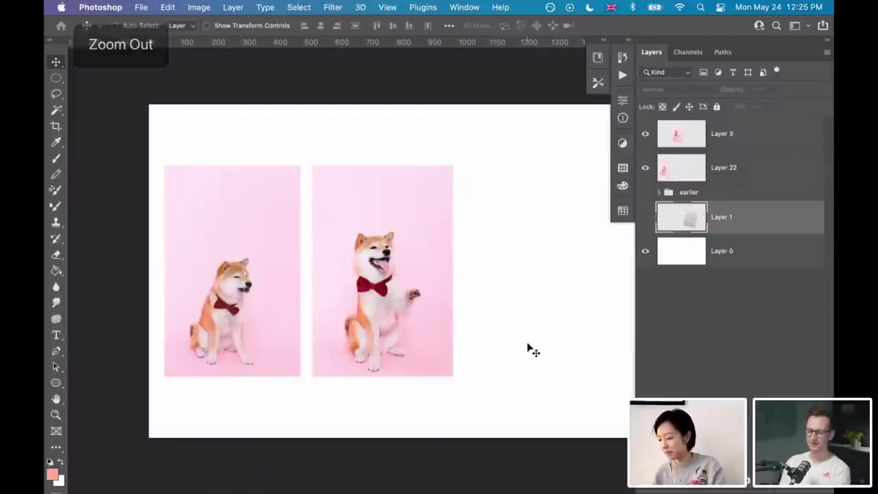
{"action": "key", "text": "super+plus"}
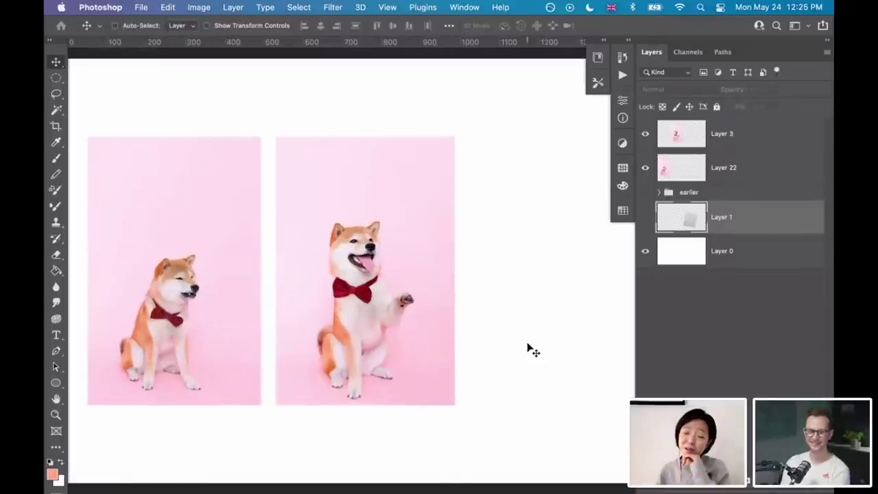
{"action": "scroll", "coordinate": [533, 350], "scroll_direction": "right", "scroll_amount": 3}
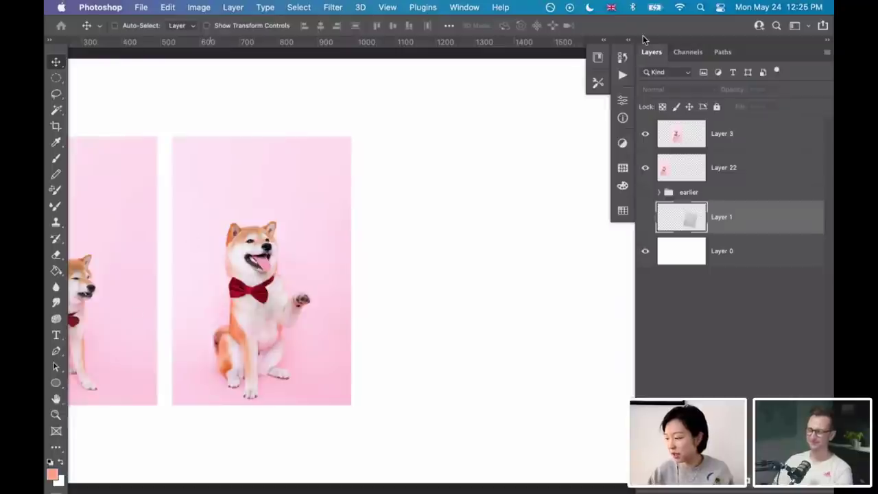
{"action": "mouse_move", "coordinate": [832, 35]}
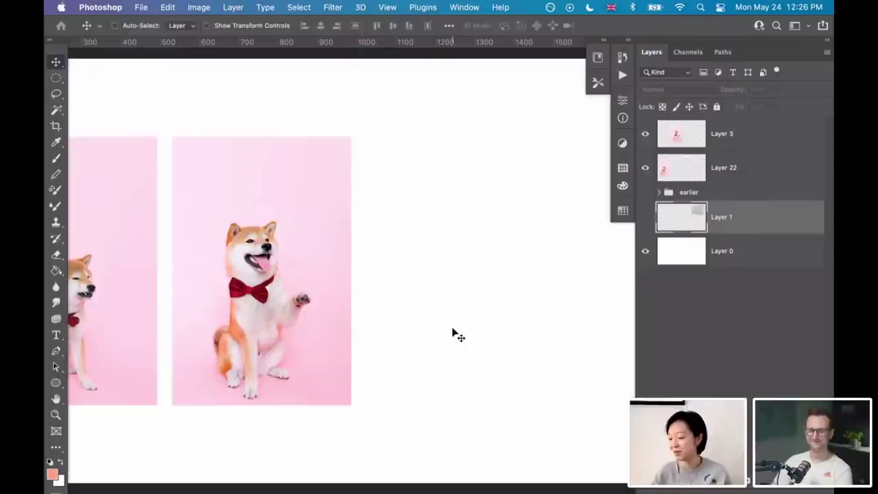
- Add a new empty layer directly above Layer 3, at the top of the layer stack
{"action": "left_click", "coordinate": [665, 140]}
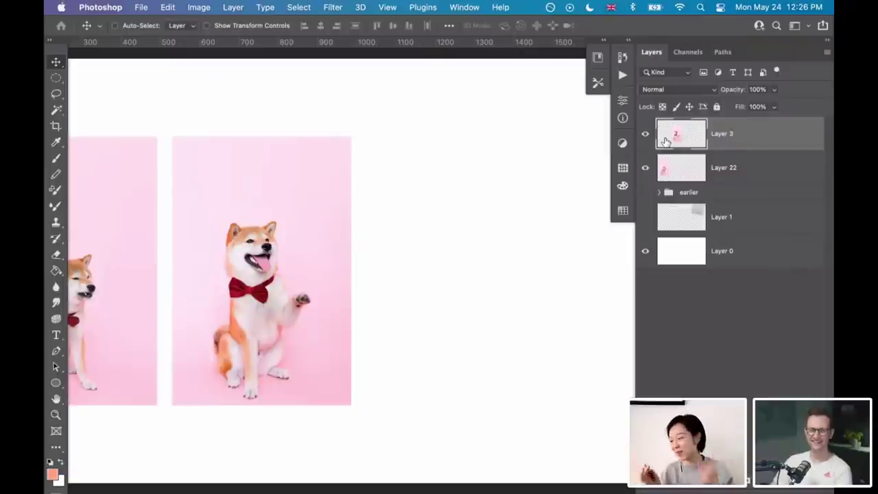
{"action": "left_click", "coordinate": [797, 483]}
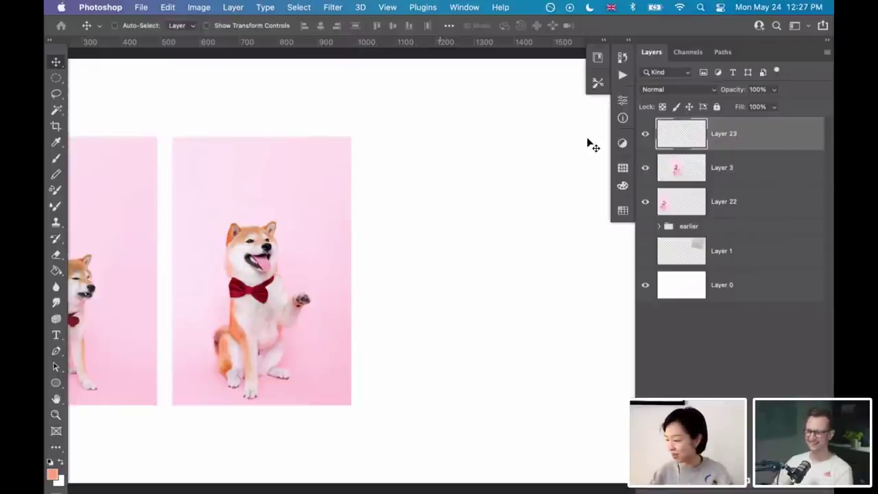
{"action": "left_click", "coordinate": [598, 59]}
{"action": "left_click", "coordinate": [601, 62]}
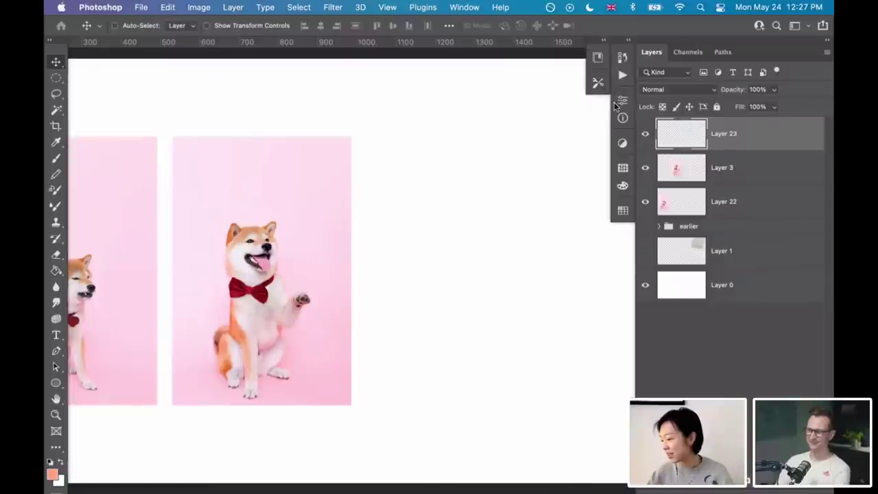
- Switch to the Brush tool and choose the Sketch Round preset at 10 px
{"action": "key", "text": "b"}
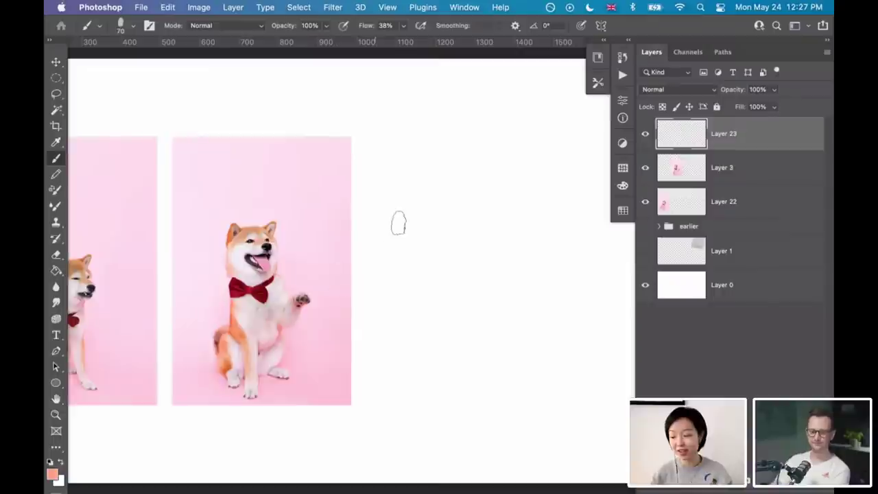
{"action": "key", "text": "shift+b"}
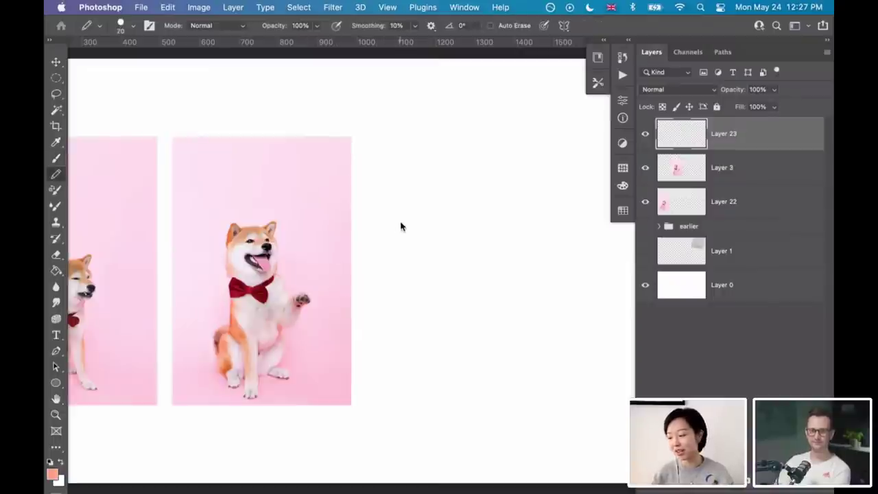
{"action": "right_click", "coordinate": [400, 226]}
{"action": "left_click", "coordinate": [57, 158]}
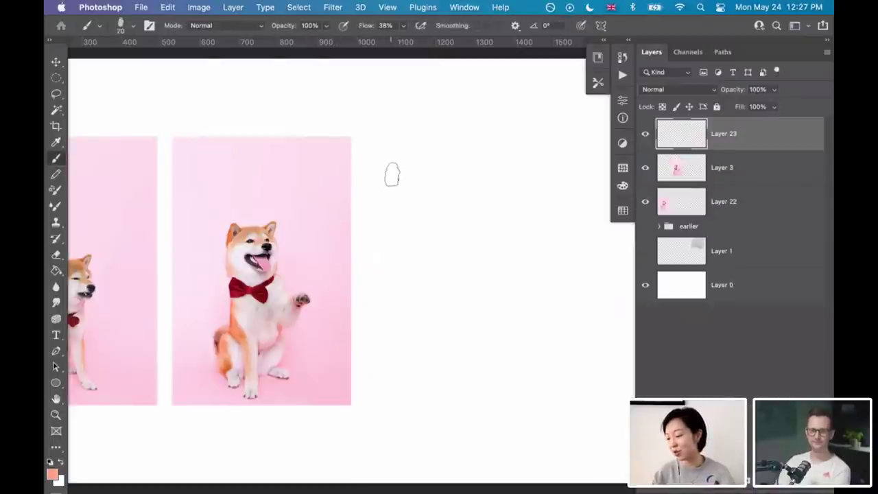
{"action": "right_click", "coordinate": [394, 178]}
{"action": "left_click", "coordinate": [609, 325]}
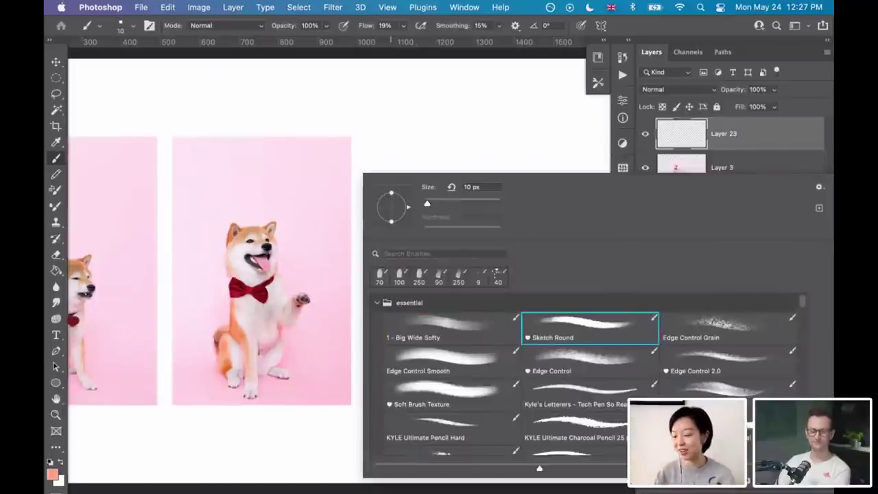
{"action": "key", "text": "Escape"}
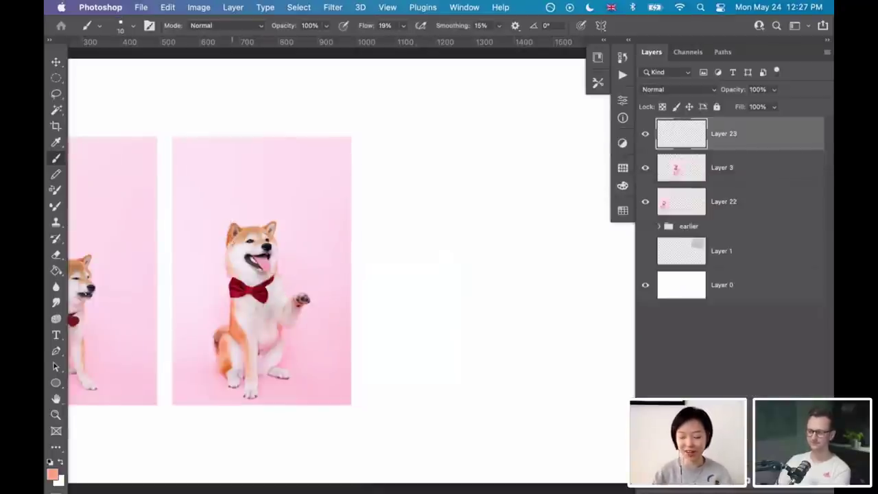
- Try tracing the smiling dog's head in black on the new layer, and clear the strokes
{"action": "key", "text": "d"}
{"action": "mouse_move", "coordinate": [229, 272]}
{"action": "left_mouse_down"}
{"action": "mouse_move", "coordinate": [231, 222]}
{"action": "mouse_move", "coordinate": [240, 224]}
{"action": "left_mouse_up"}
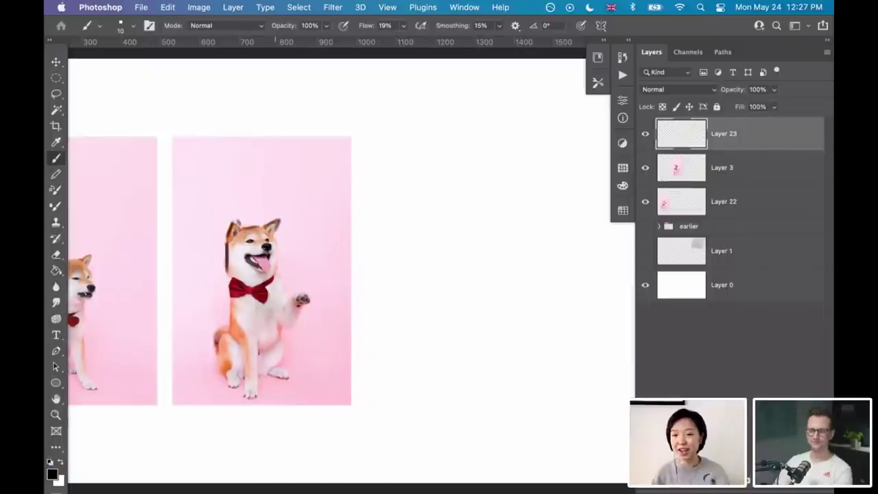
{"action": "key", "text": "super+a"}
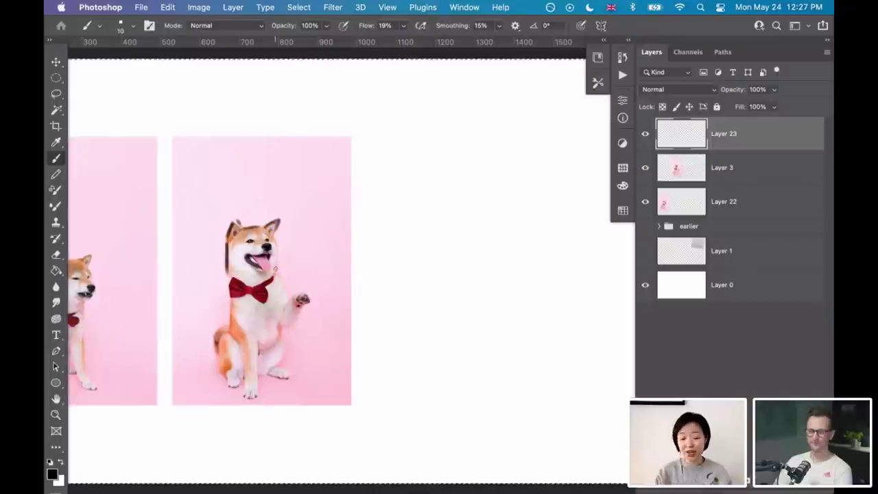
{"action": "key", "text": "Delete"}
{"action": "key", "text": "super+d"}
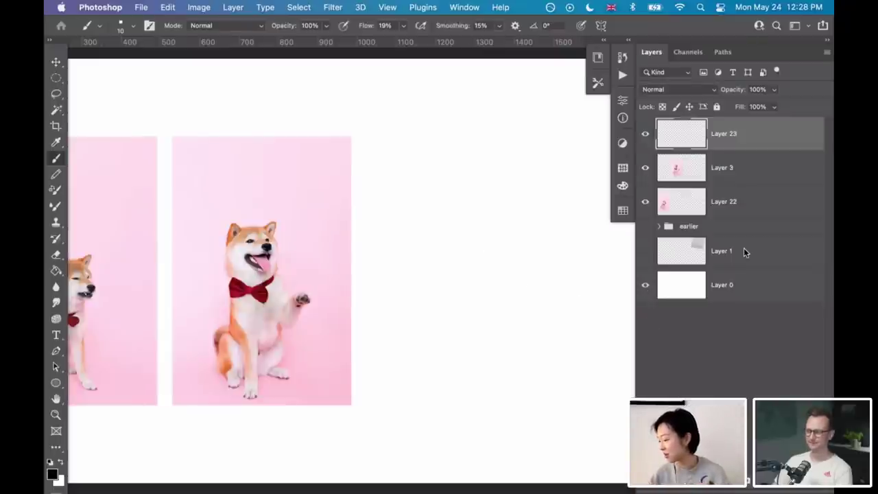
- Make the pencil sketch on Layer 1 visible, leaving the "earlier" group hidden
{"action": "left_click", "coordinate": [645, 226]}
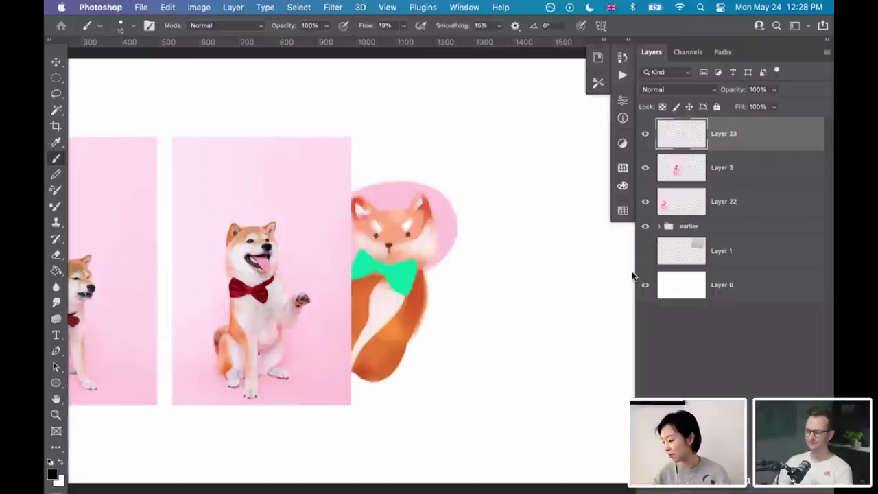
{"action": "left_click", "coordinate": [644, 225]}
{"action": "left_click", "coordinate": [644, 251]}
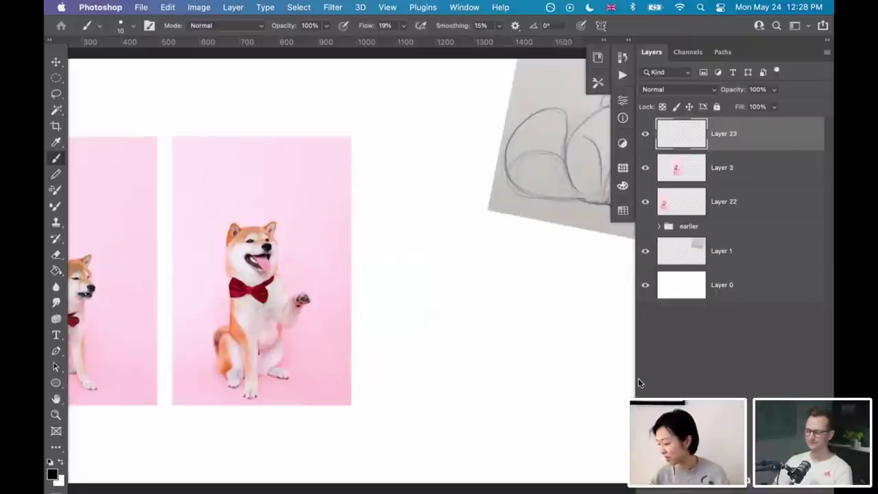
- Move the pencil sketch of the cat into the blank canvas area beside the smiling dog photo
{"action": "key", "text": "v"}
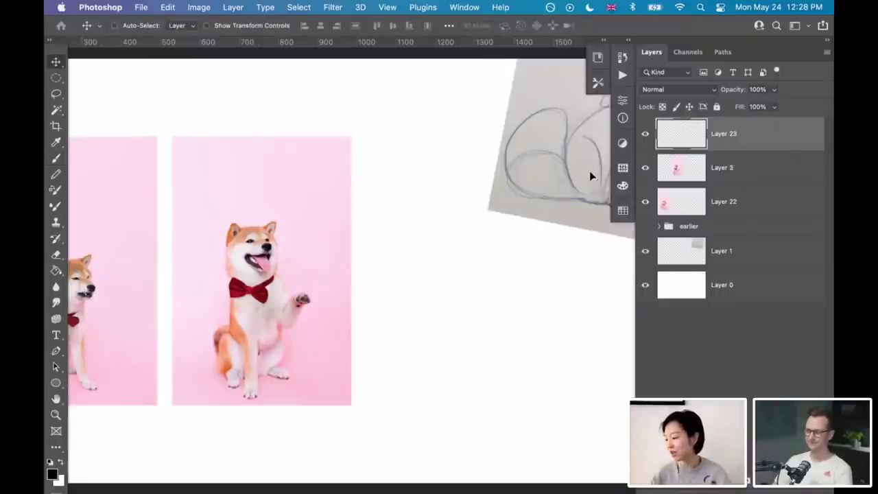
{"action": "left_click_drag", "start_coordinate": [472, 283], "coordinate": [749, 236]}
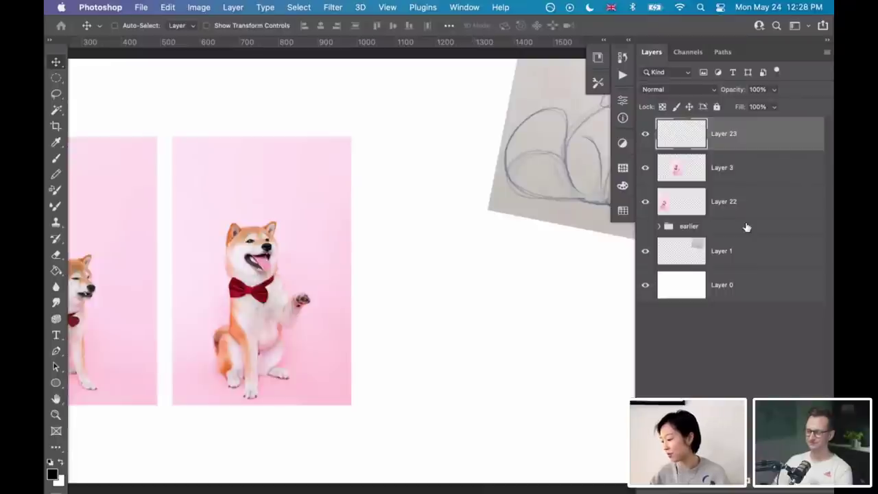
{"action": "left_click", "coordinate": [549, 182]}
{"action": "mouse_move", "coordinate": [549, 185]}
{"action": "left_mouse_down"}
{"action": "mouse_move", "coordinate": [425, 336]}
{"action": "mouse_move", "coordinate": [401, 387]}
{"action": "left_mouse_up"}
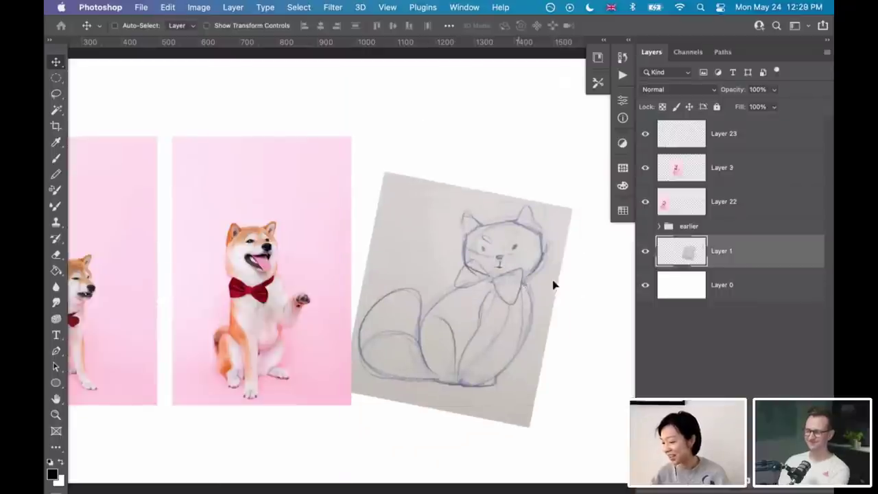
{"action": "left_click_drag", "start_coordinate": [519, 278], "coordinate": [552, 279]}
- Lower the opacity of the cat sketch layer to 30%
{"action": "scroll", "coordinate": [330, 346], "scroll_direction": "left", "scroll_amount": 6}
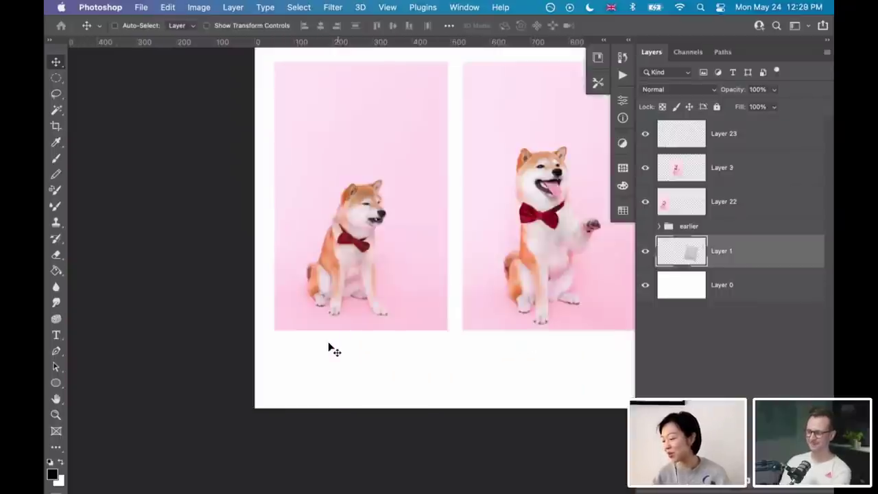
{"action": "left_click_drag", "start_coordinate": [424, 341], "coordinate": [238, 383]}
{"action": "left_click_drag", "start_coordinate": [139, 309], "coordinate": [84, 313]}
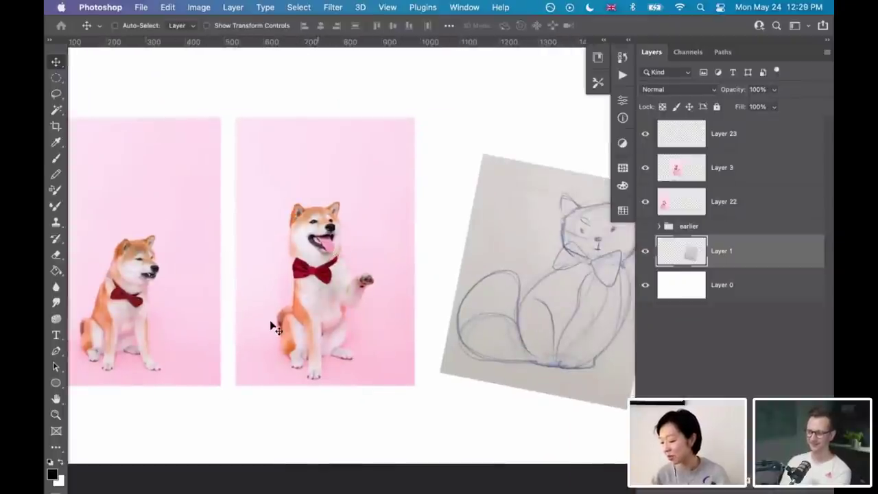
{"action": "left_click_drag", "start_coordinate": [545, 319], "coordinate": [482, 334]}
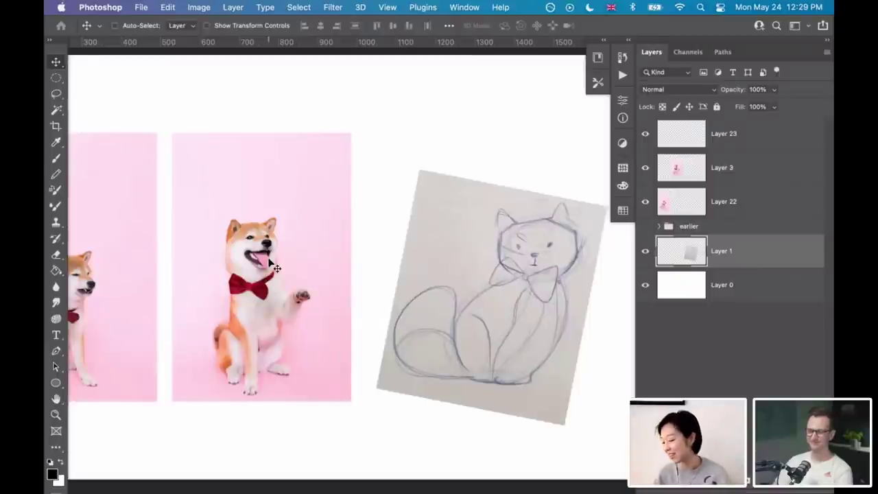
{"action": "left_click", "coordinate": [774, 106]}
{"action": "left_click", "coordinate": [723, 104]}
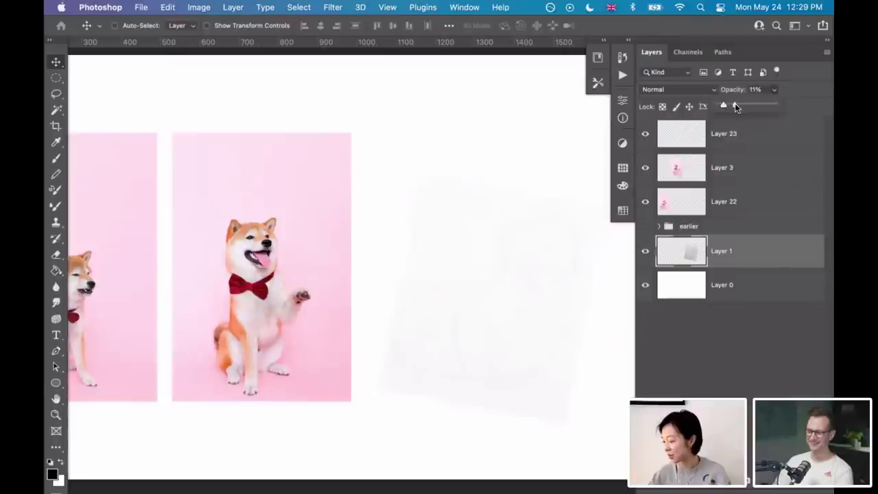
{"action": "left_click_drag", "start_coordinate": [734, 107], "coordinate": [736, 104]}
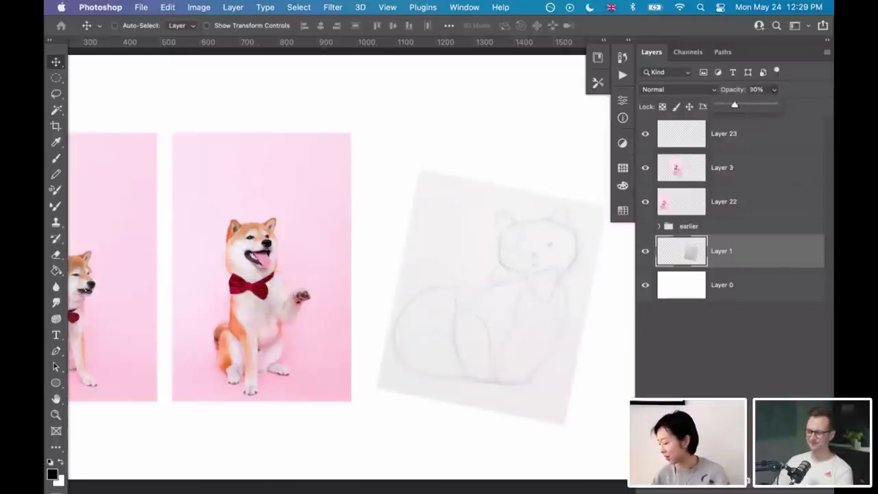
- Add a new layer above the faded cat sketch and ready the Sketch Round brush at 10 px for tracing
{"action": "key", "text": "super+alt+shift+n"}
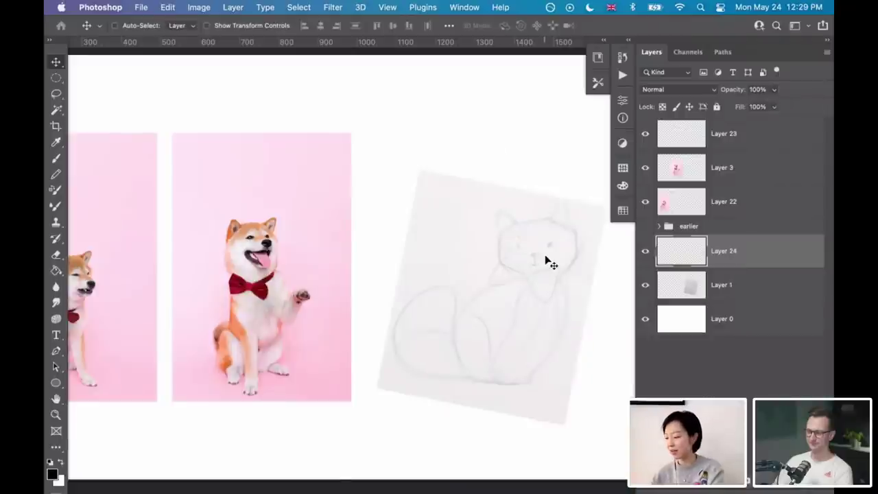
{"action": "key", "text": "super+plus"}
{"action": "left_click_drag", "start_coordinate": [535, 288], "coordinate": [489, 225]}
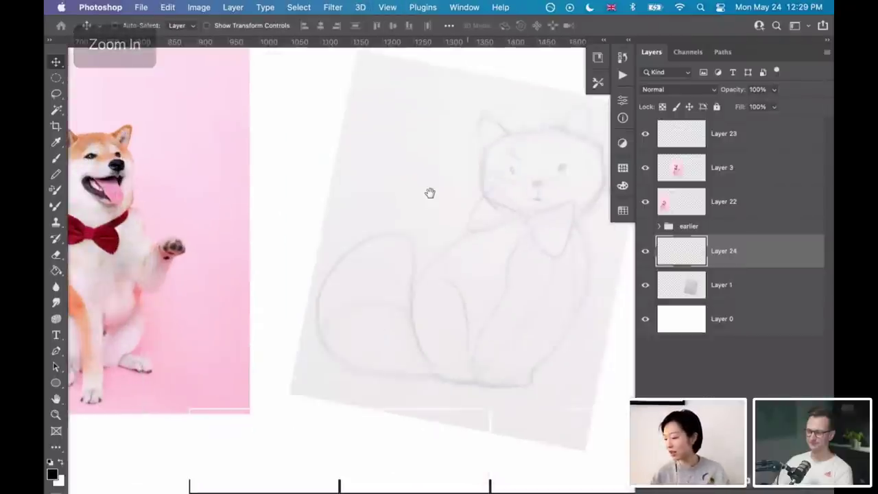
{"action": "scroll", "coordinate": [454, 190], "scroll_direction": "right", "scroll_amount": 5}
{"action": "right_click", "coordinate": [495, 175]}
{"action": "left_click", "coordinate": [503, 228]}
{"action": "key", "text": "b"}
{"action": "right_click", "coordinate": [524, 214]}
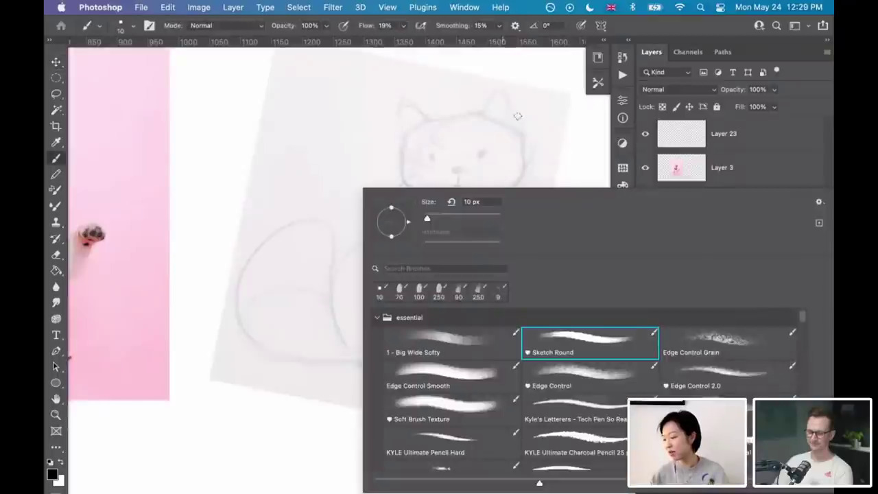
{"action": "right_click", "coordinate": [429, 84]}
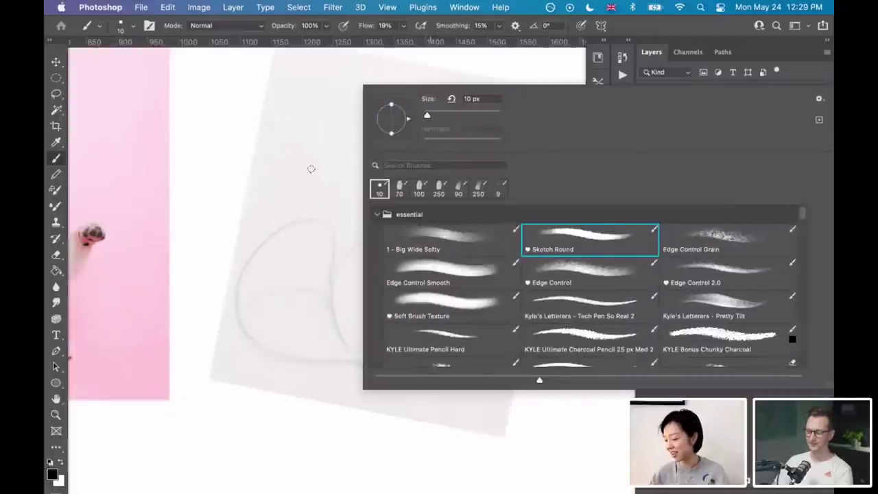
{"action": "left_click", "coordinate": [328, 155]}
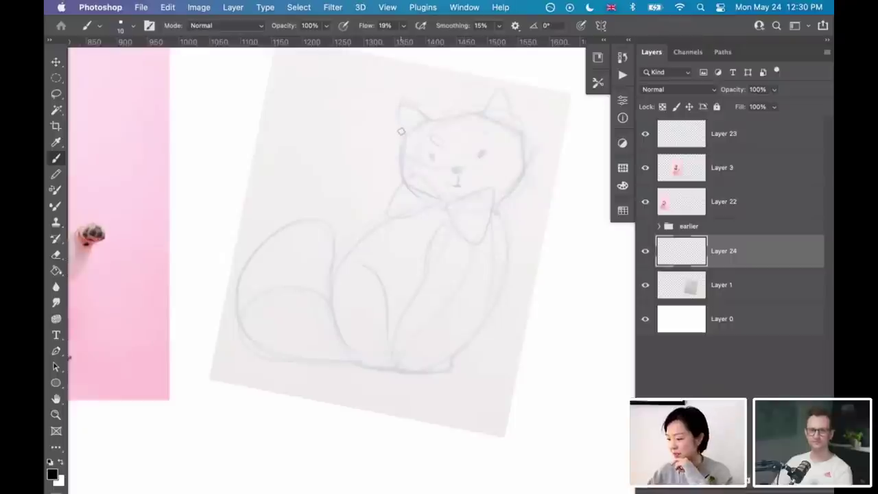
- Reduce the brush size to 6 px, testing it with a black stroke on the cat's left ear and undoing that stroke
{"action": "key", "text": "bracketleft"}
{"action": "key", "text": "bracketleft"}
{"action": "key", "text": "bracketleft"}
{"action": "key", "text": "bracketleft"}
{"action": "left_click_drag", "start_coordinate": [400, 135], "coordinate": [402, 104]}
{"action": "key", "text": "super+z"}
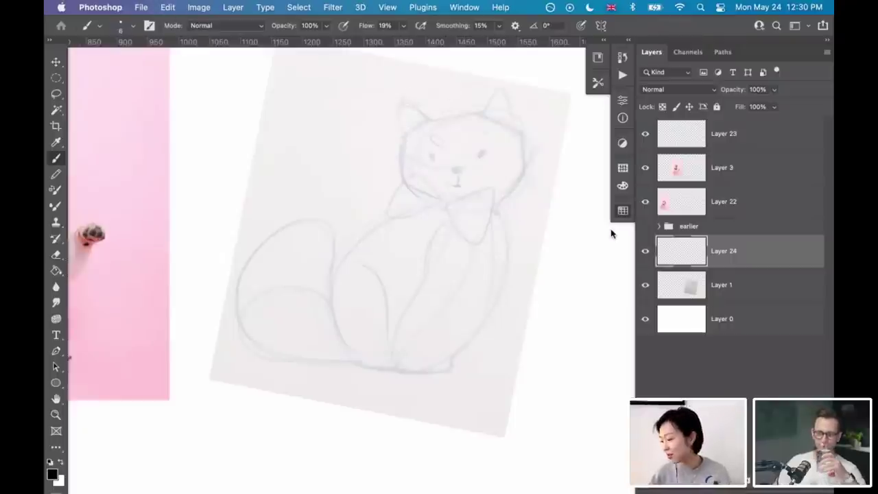
- Set the foreground color to blue and trace the outline of the cat's left ear on the new layer
{"action": "left_click", "coordinate": [623, 210]}
{"action": "left_click", "coordinate": [587, 282]}
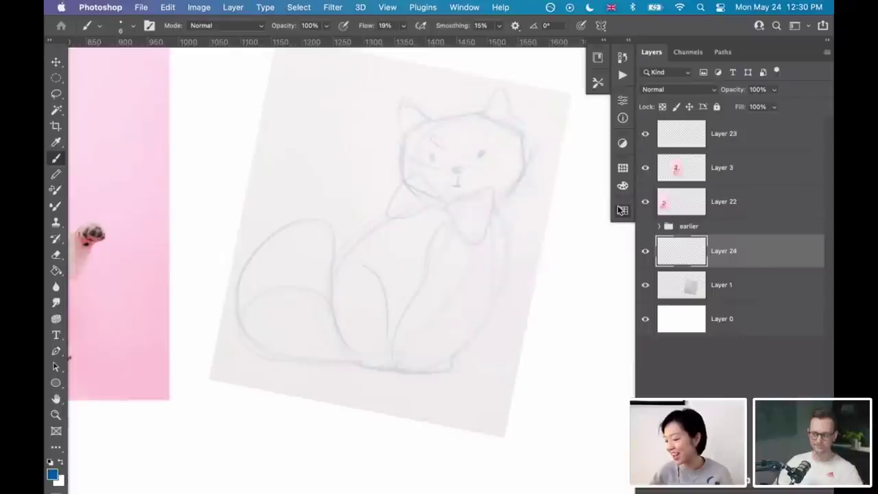
{"action": "mouse_move", "coordinate": [400, 134]}
{"action": "left_mouse_down"}
{"action": "mouse_move", "coordinate": [405, 100]}
{"action": "mouse_move", "coordinate": [426, 117]}
{"action": "left_mouse_up"}
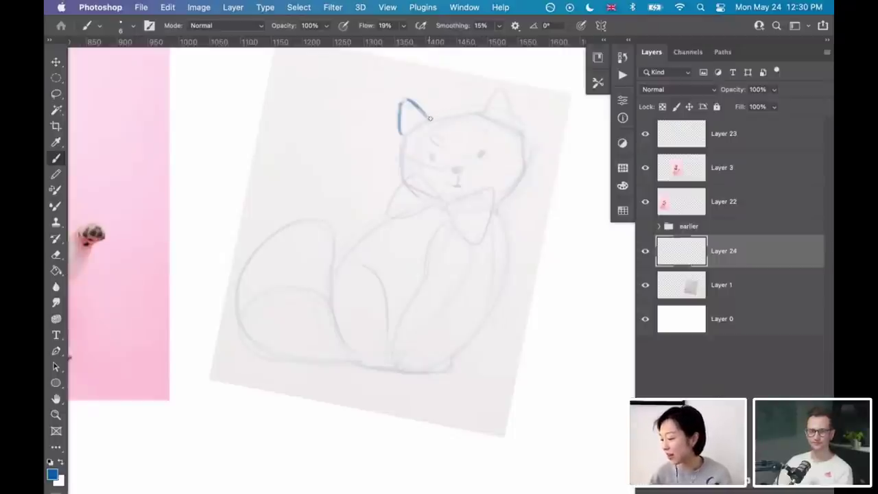
- Trace the cat's head, right ear and bow tie in blue over the faded pencil sketch
{"action": "mouse_move", "coordinate": [401, 136]}
{"action": "left_mouse_down"}
{"action": "mouse_move", "coordinate": [427, 118]}
{"action": "mouse_move", "coordinate": [482, 116]}
{"action": "mouse_move", "coordinate": [498, 90]}
{"action": "mouse_move", "coordinate": [523, 156]}
{"action": "mouse_move", "coordinate": [520, 178]}
{"action": "mouse_move", "coordinate": [498, 204]}
{"action": "left_mouse_up"}
{"action": "mouse_move", "coordinate": [441, 198]}
{"action": "left_mouse_down"}
{"action": "mouse_move", "coordinate": [496, 188]}
{"action": "mouse_move", "coordinate": [484, 242]}
{"action": "left_mouse_up"}
{"action": "left_click_drag", "start_coordinate": [449, 210], "coordinate": [474, 238]}
{"action": "left_click_drag", "start_coordinate": [411, 174], "coordinate": [391, 215]}
{"action": "left_click_drag", "start_coordinate": [414, 175], "coordinate": [438, 189]}
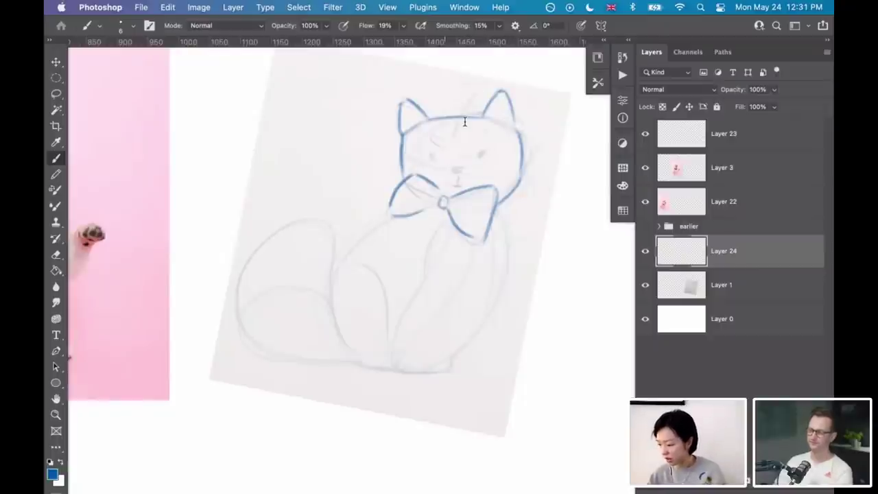
- Mark the cat's nose and both eyes with blue dots and draw the two slanted eyebrows above them
{"action": "left_click", "coordinate": [445, 168]}
{"action": "left_click", "coordinate": [446, 168]}
{"action": "left_click", "coordinate": [447, 168]}
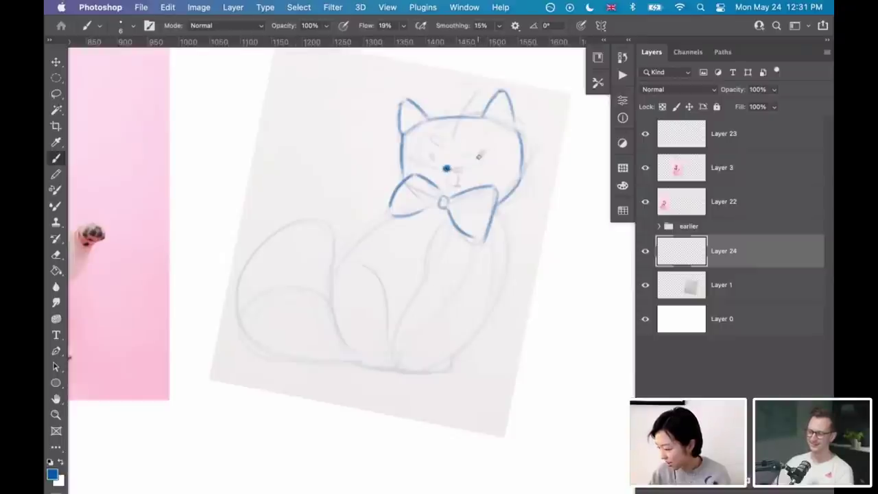
{"action": "left_click", "coordinate": [430, 157]}
{"action": "left_click", "coordinate": [478, 157]}
{"action": "left_click", "coordinate": [430, 155]}
{"action": "left_click", "coordinate": [478, 156]}
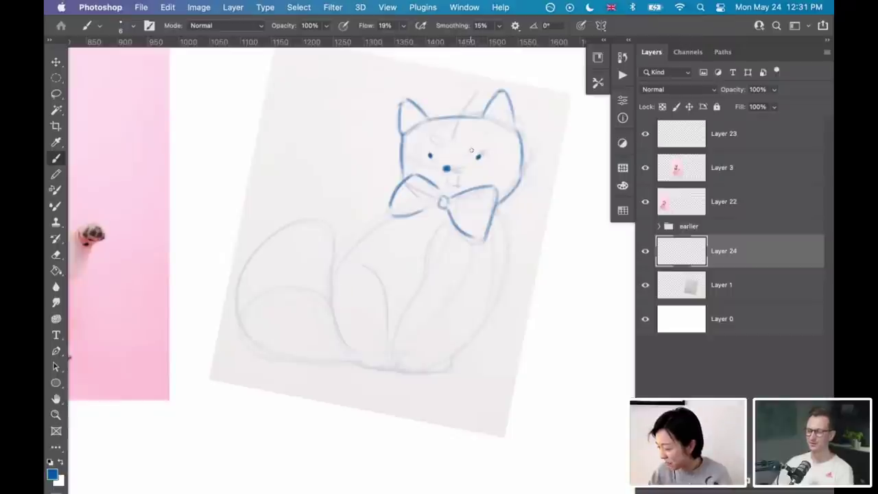
{"action": "mouse_move", "coordinate": [472, 147]}
{"action": "left_mouse_down"}
{"action": "mouse_move", "coordinate": [487, 136]}
{"action": "mouse_move", "coordinate": [478, 146]}
{"action": "left_mouse_up"}
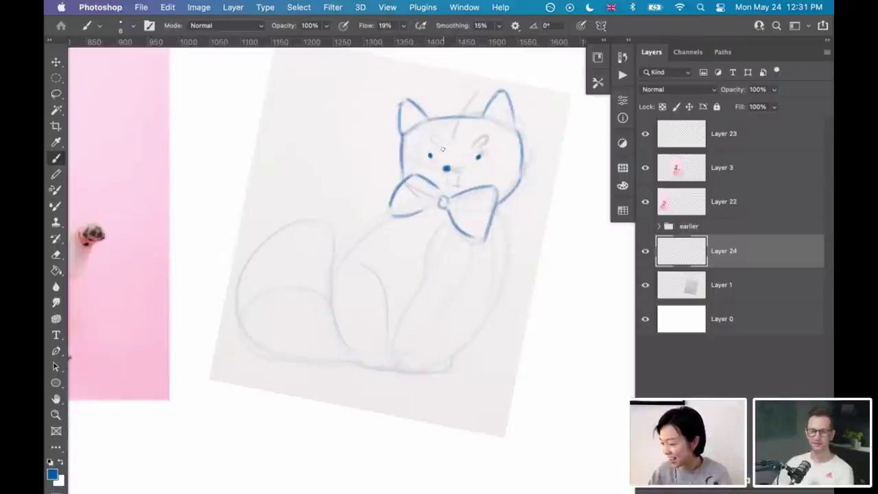
{"action": "left_click_drag", "start_coordinate": [426, 135], "coordinate": [442, 146]}
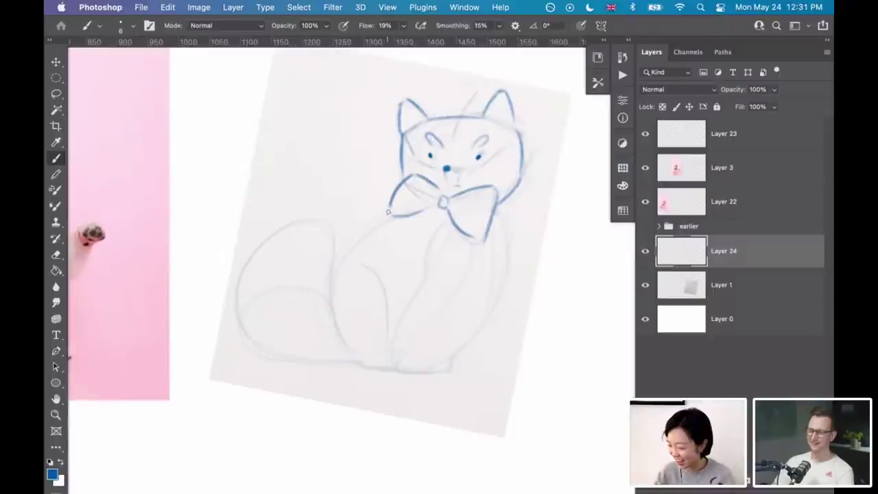
- Trace the cat's back, chest, base, curled tail, front leg lines and haunch curve in blue
{"action": "left_click_drag", "start_coordinate": [388, 214], "coordinate": [337, 330]}
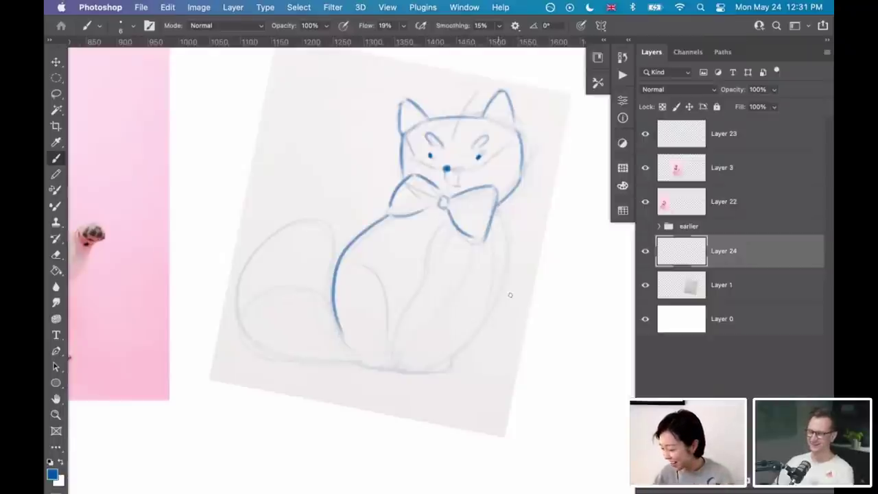
{"action": "mouse_move", "coordinate": [499, 208]}
{"action": "left_mouse_down"}
{"action": "mouse_move", "coordinate": [471, 346]}
{"action": "mouse_move", "coordinate": [453, 373]}
{"action": "mouse_move", "coordinate": [405, 371]}
{"action": "left_mouse_up"}
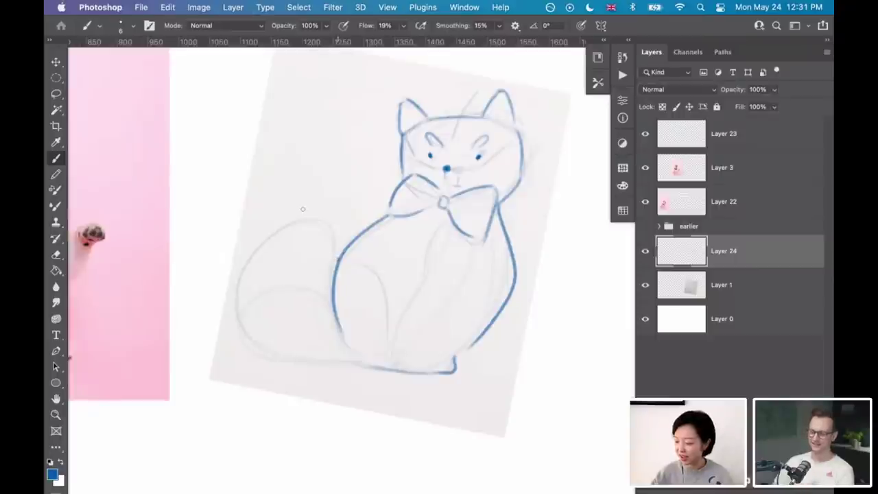
{"action": "left_click_drag", "start_coordinate": [336, 261], "coordinate": [328, 356]}
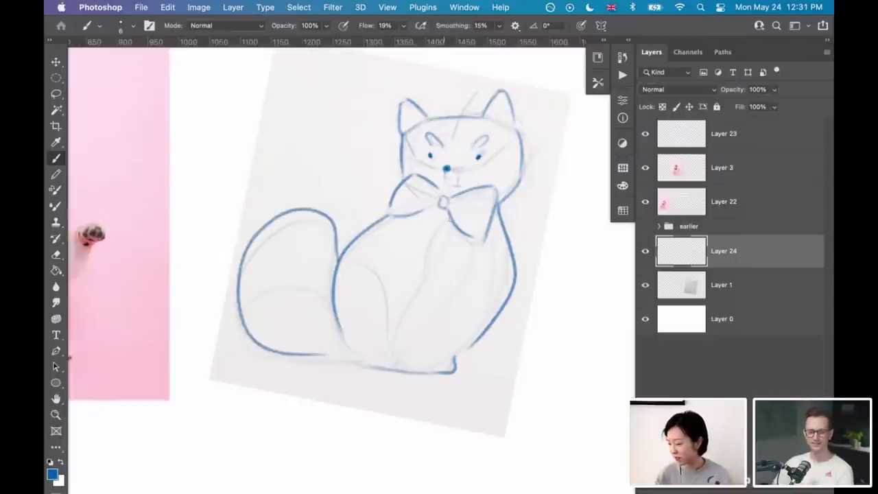
{"action": "left_click_drag", "start_coordinate": [446, 221], "coordinate": [395, 339]}
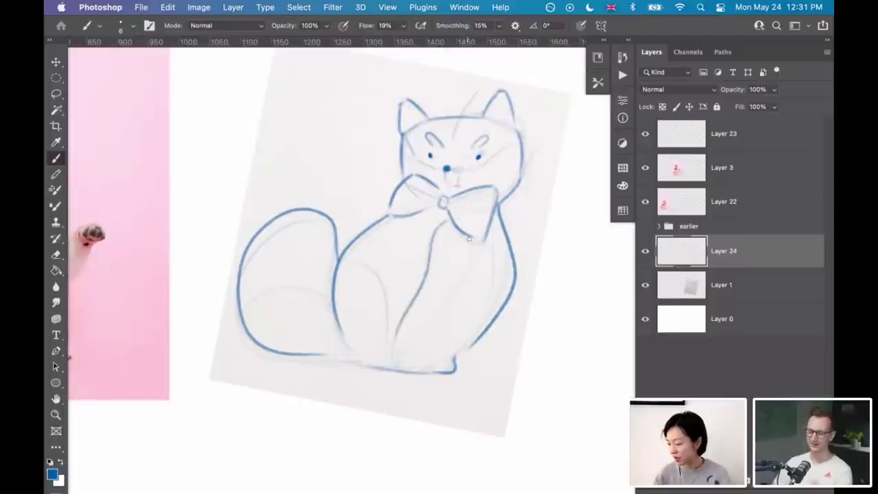
{"action": "mouse_move", "coordinate": [472, 240]}
{"action": "left_mouse_down"}
{"action": "mouse_move", "coordinate": [446, 323]}
{"action": "mouse_move", "coordinate": [421, 343]}
{"action": "left_mouse_up"}
{"action": "left_click_drag", "start_coordinate": [355, 259], "coordinate": [394, 334]}
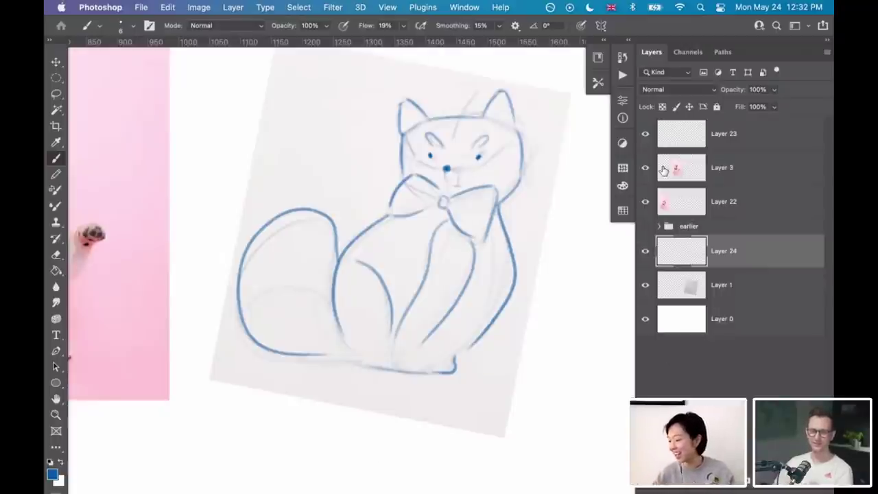
- Hide the pencil sketch on Layer 1 and lower the opacity of the blue line layer to 36%
{"action": "left_click", "coordinate": [646, 285]}
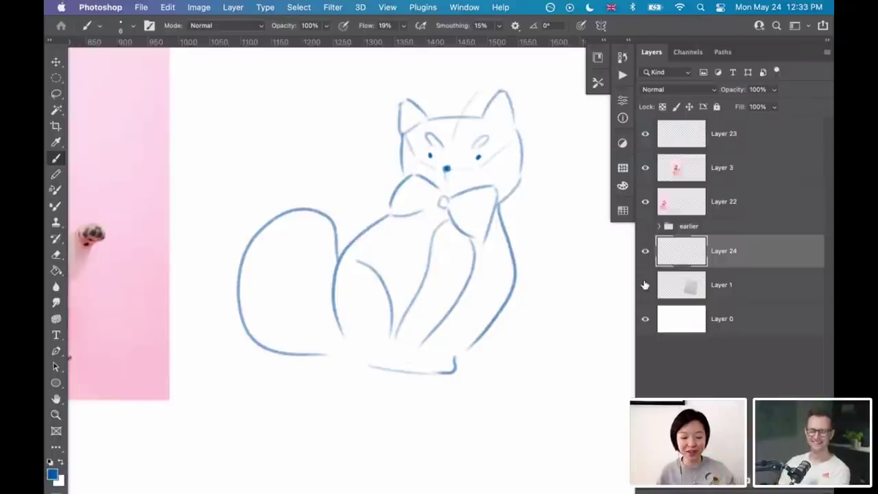
{"action": "left_click", "coordinate": [645, 285]}
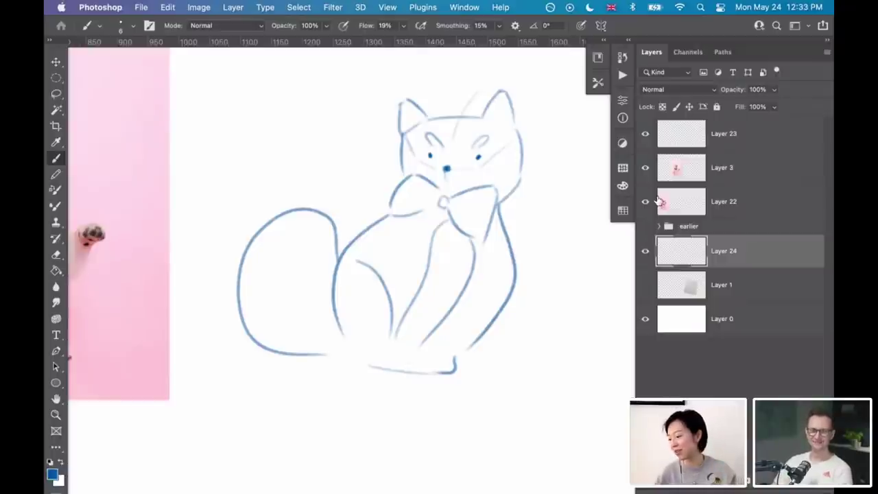
{"action": "mouse_move", "coordinate": [772, 89]}
{"action": "left_mouse_down"}
{"action": "mouse_move", "coordinate": [732, 101]}
{"action": "mouse_move", "coordinate": [746, 101]}
{"action": "left_mouse_up"}
{"action": "left_click", "coordinate": [774, 106]}
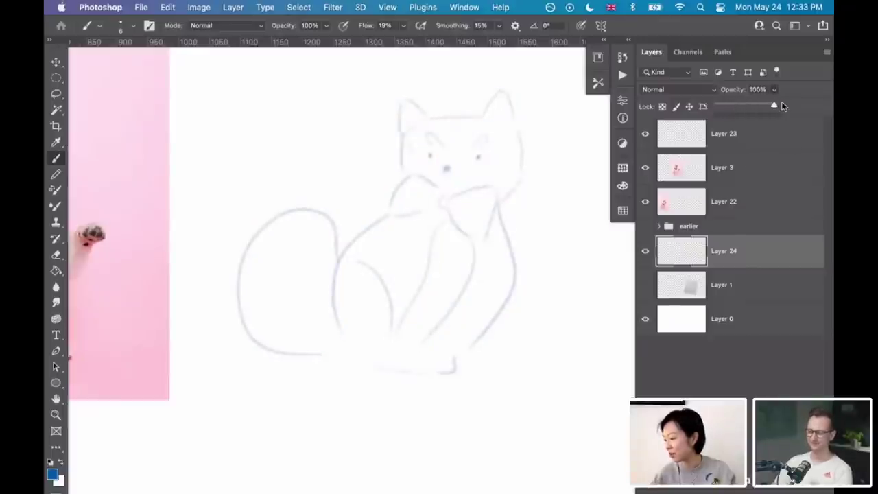
{"action": "left_click", "coordinate": [645, 286]}
{"action": "left_click", "coordinate": [645, 286]}
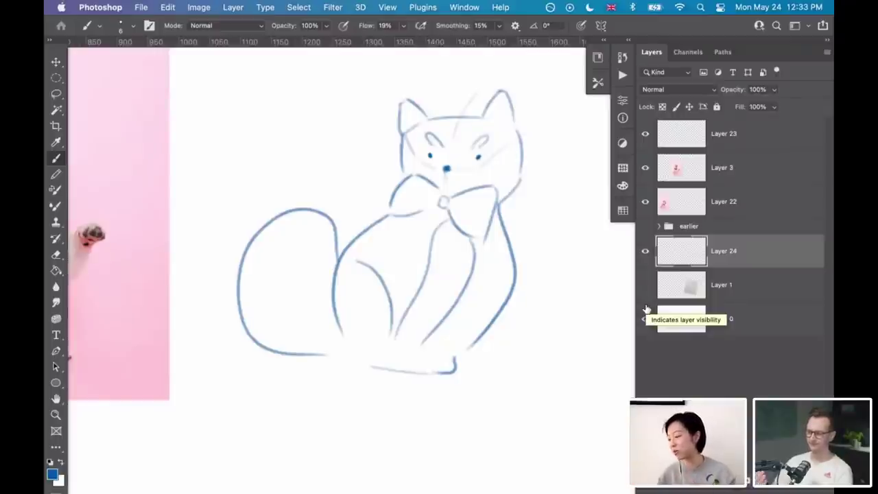
{"action": "left_click_drag", "start_coordinate": [773, 89], "coordinate": [731, 110]}
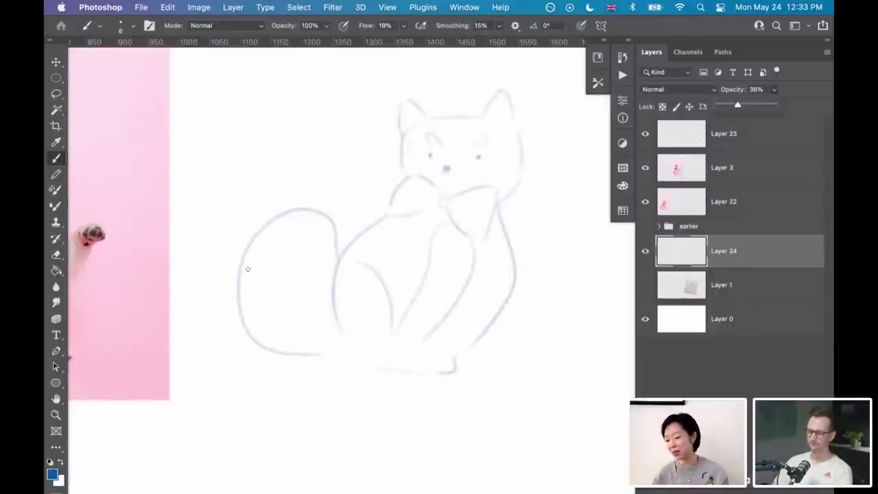
- Add a new layer directly above the white background layer and switch to the Edge Control Smooth brush
{"action": "left_click_drag", "start_coordinate": [238, 276], "coordinate": [470, 318]}
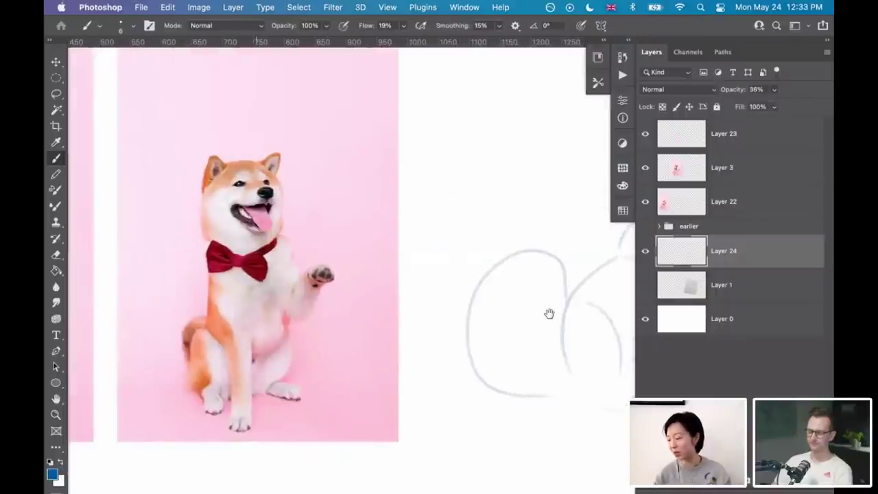
{"action": "left_click_drag", "start_coordinate": [549, 314], "coordinate": [306, 282]}
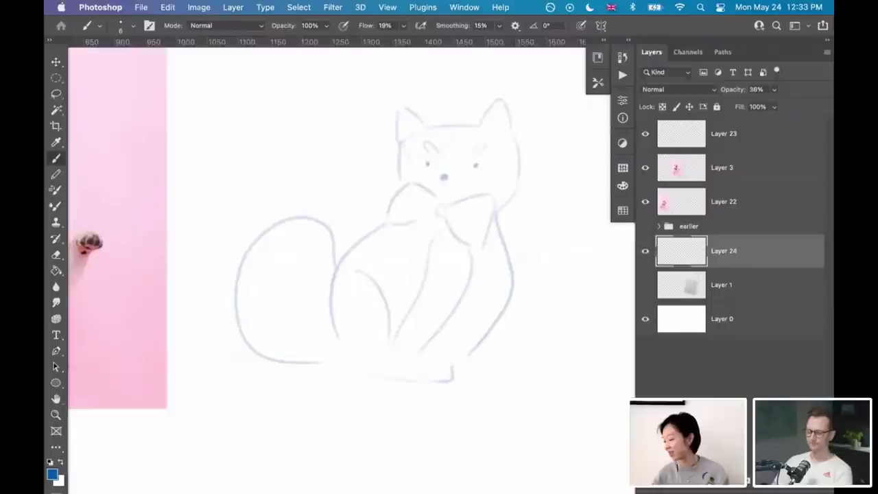
{"action": "left_click", "coordinate": [689, 325]}
{"action": "key", "text": "super+shift+alt+n"}
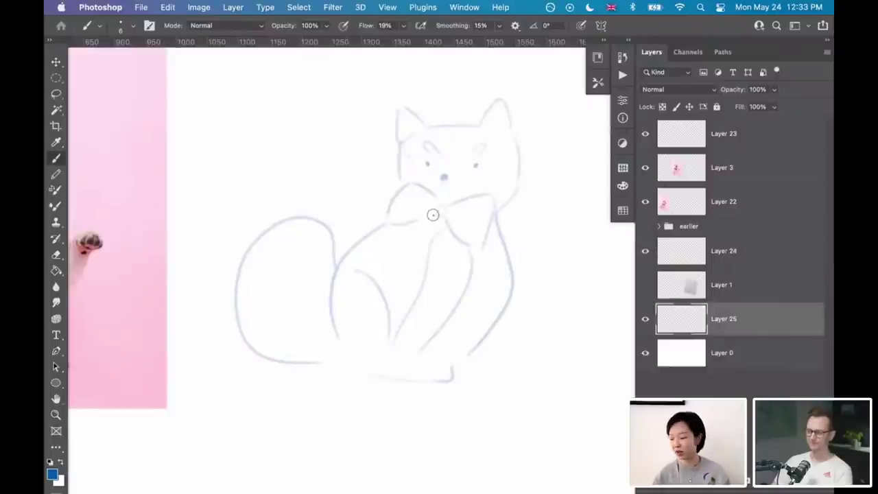
{"action": "key", "text": "shift+b"}
{"action": "right_click", "coordinate": [439, 211]}
{"action": "key", "text": "shift+b"}
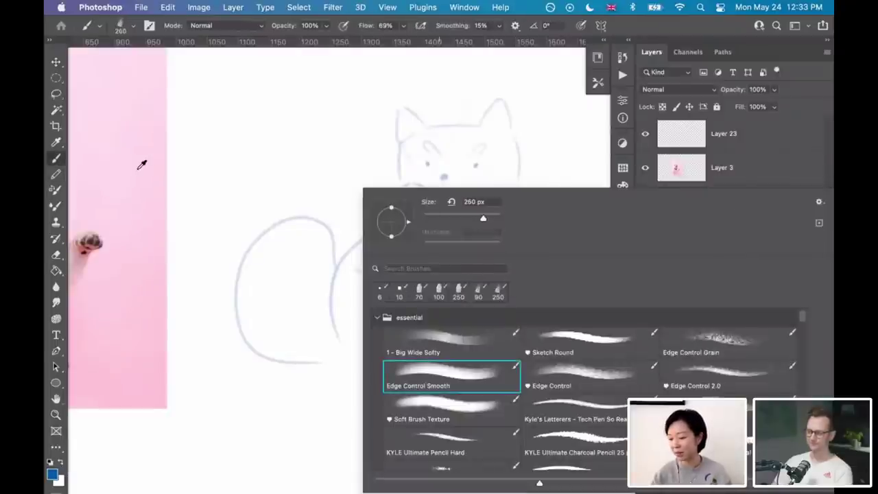
- Sample the pale pink of the dog photo's background and paint a backdrop behind the whole cat with a 250 px brush
{"action": "left_click", "coordinate": [141, 165], "text": "alt"}
{"action": "key", "text": "["}
{"action": "mouse_move", "coordinate": [527, 161]}
{"action": "left_mouse_down"}
{"action": "mouse_move", "coordinate": [415, 146]}
{"action": "mouse_move", "coordinate": [244, 284]}
{"action": "mouse_move", "coordinate": [492, 265]}
{"action": "mouse_move", "coordinate": [482, 173]}
{"action": "left_mouse_up"}
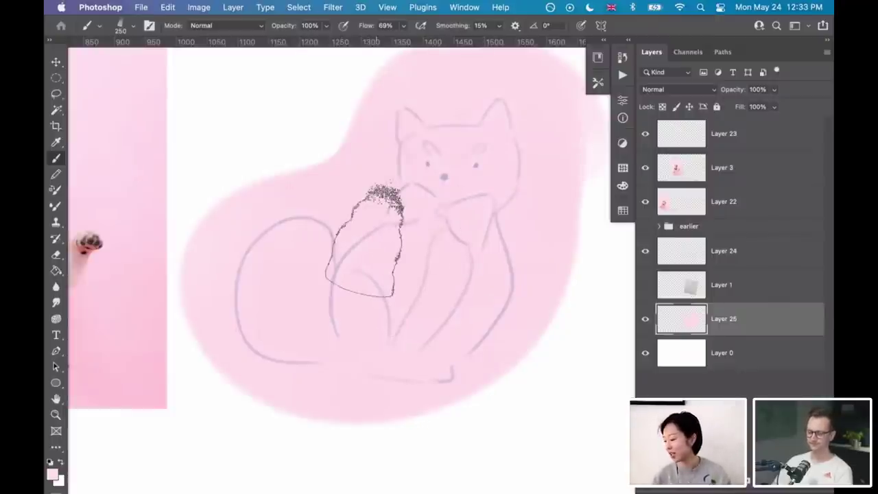
- Reduce the brush to 90 px and paint an orange swatch sampled from the dog's fur on Layer 3, beside the photo
{"action": "left_click", "coordinate": [697, 254]}
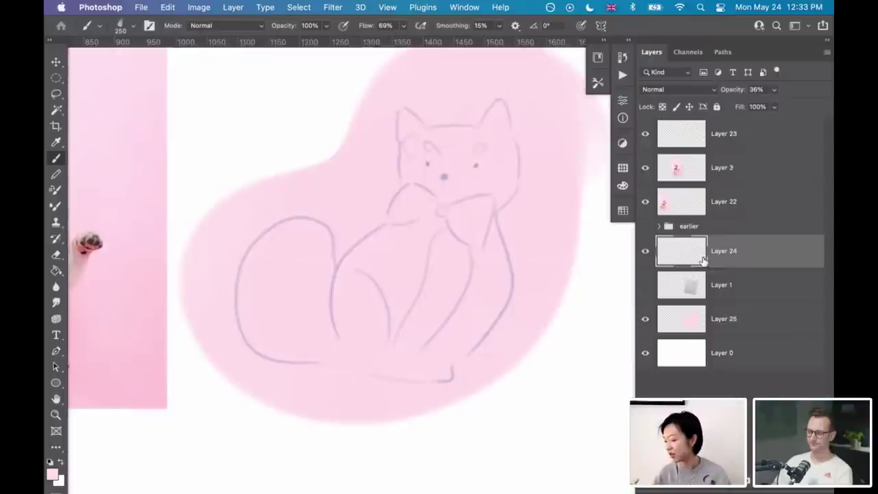
{"action": "key", "text": "["}
{"action": "key", "text": "["}
{"action": "key", "text": "["}
{"action": "key", "text": "["}
{"action": "key", "text": "["}
{"action": "key", "text": "["}
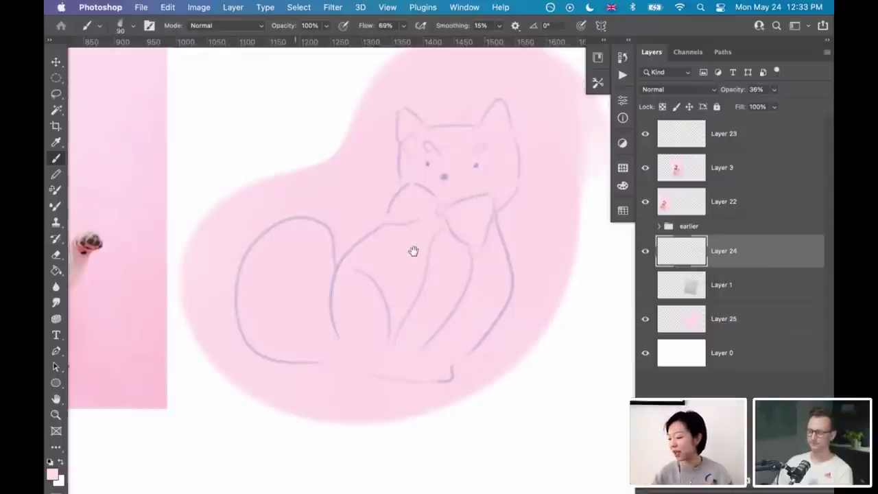
{"action": "scroll", "coordinate": [414, 251], "scroll_direction": "left", "scroll_amount": 5}
{"action": "left_click", "coordinate": [691, 159]}
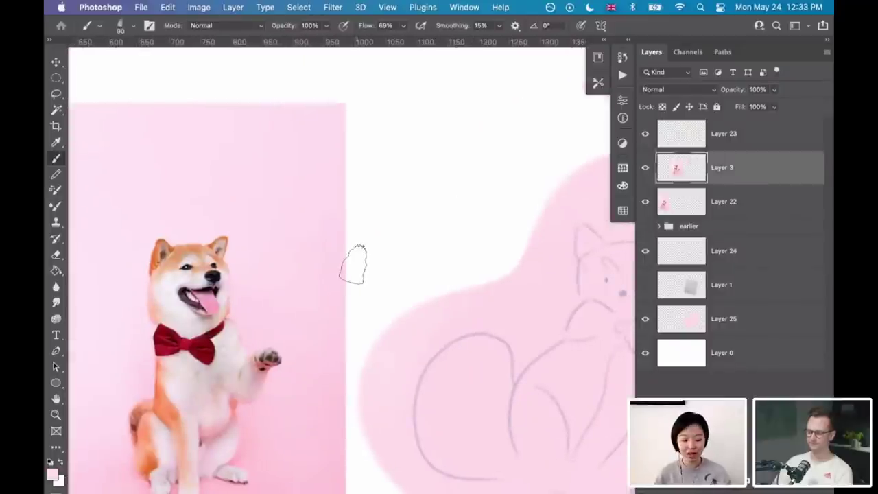
{"action": "left_click", "coordinate": [156, 406], "text": "alt"}
{"action": "mouse_move", "coordinate": [410, 128]}
{"action": "left_mouse_down"}
{"action": "mouse_move", "coordinate": [421, 155]}
{"action": "mouse_move", "coordinate": [425, 133]}
{"action": "left_mouse_up"}
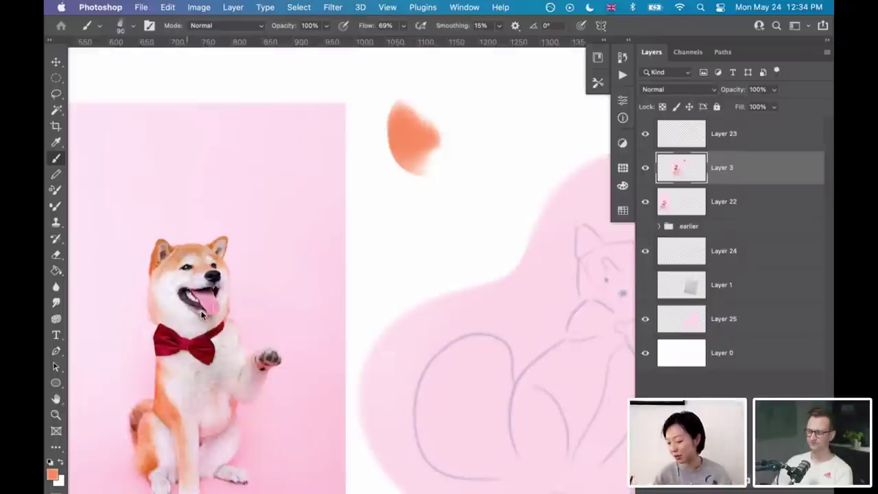
- Sample dark brown from the dog's tail and paint a swatch of it below the orange one
{"action": "left_click", "coordinate": [137, 420], "text": "alt"}
{"action": "left_click_drag", "start_coordinate": [136, 424], "coordinate": [134, 427]}
{"action": "mouse_move", "coordinate": [383, 202]}
{"action": "left_mouse_down"}
{"action": "mouse_move", "coordinate": [429, 201]}
{"action": "mouse_move", "coordinate": [390, 182]}
{"action": "mouse_move", "coordinate": [440, 201]}
{"action": "left_mouse_up"}
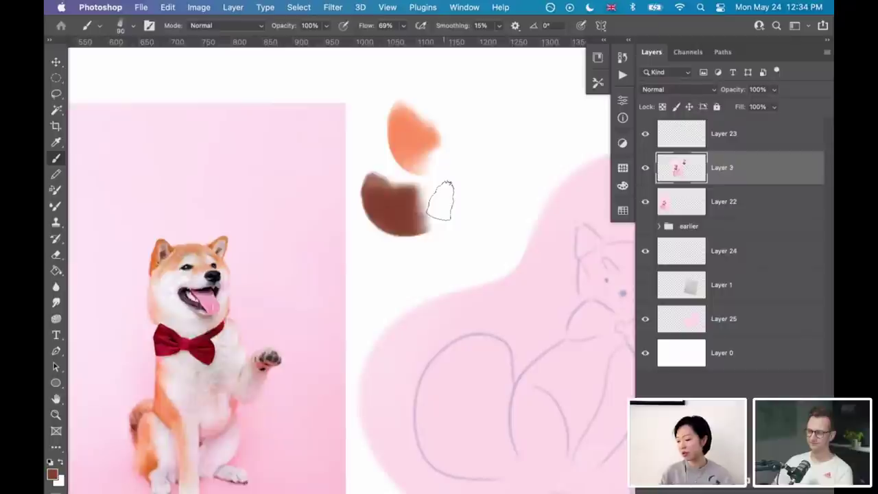
- Add a crimson swatch sampled from the bow tie and a light grey swatch sampled from the dog's white chest fur
{"action": "left_click", "coordinate": [166, 349], "text": "alt"}
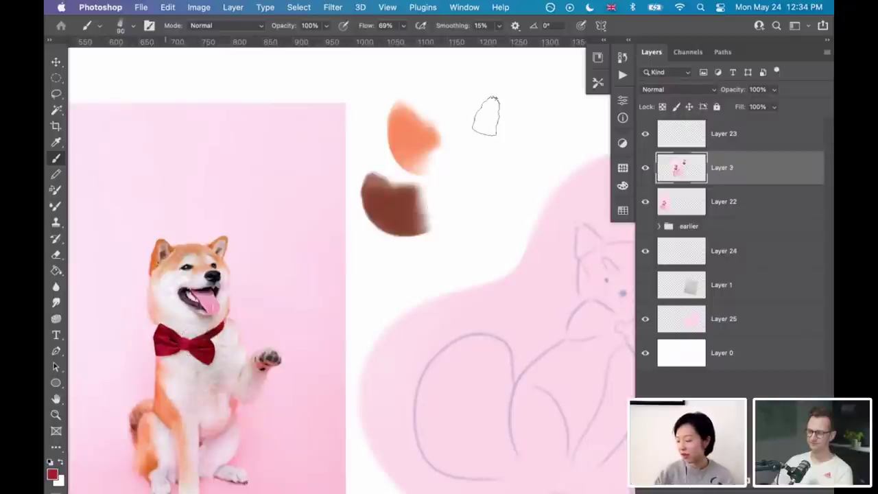
{"action": "left_click_drag", "start_coordinate": [510, 120], "coordinate": [518, 132]}
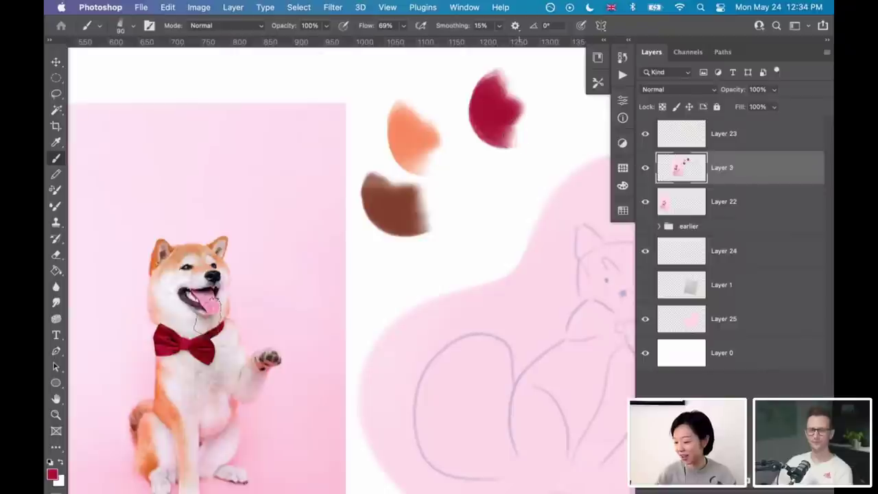
{"action": "left_click", "coordinate": [190, 361], "text": "alt"}
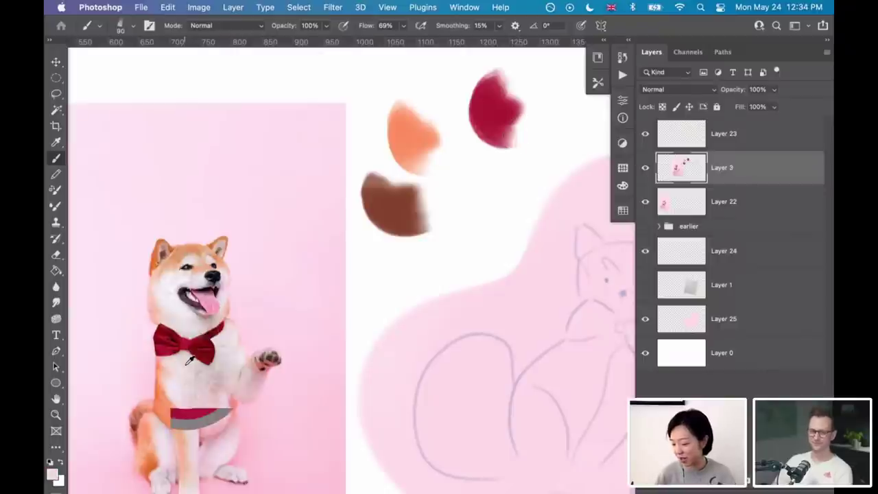
{"action": "left_click", "coordinate": [476, 182]}
{"action": "left_click_drag", "start_coordinate": [482, 221], "coordinate": [487, 224]}
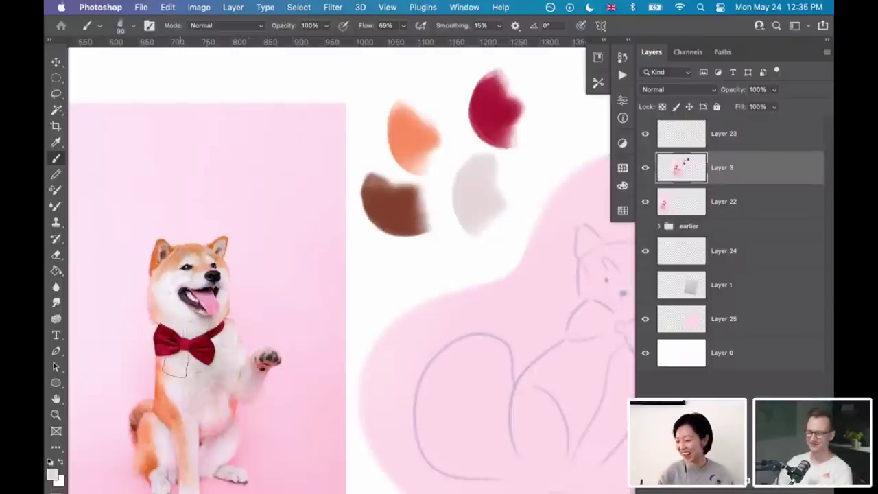
- Sample a light peach from the dog's hind leg fur and paint a swatch of it below the brown one
{"action": "left_click", "coordinate": [173, 401], "text": "alt"}
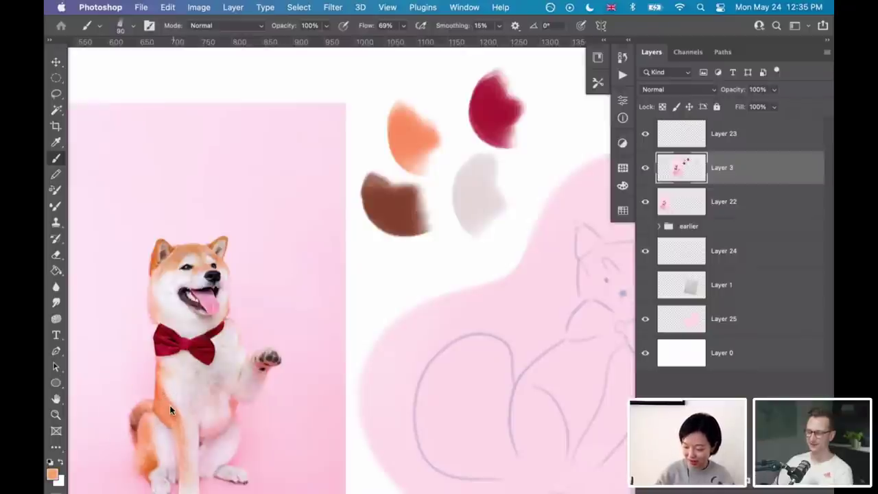
{"action": "left_click", "coordinate": [153, 439], "text": "alt"}
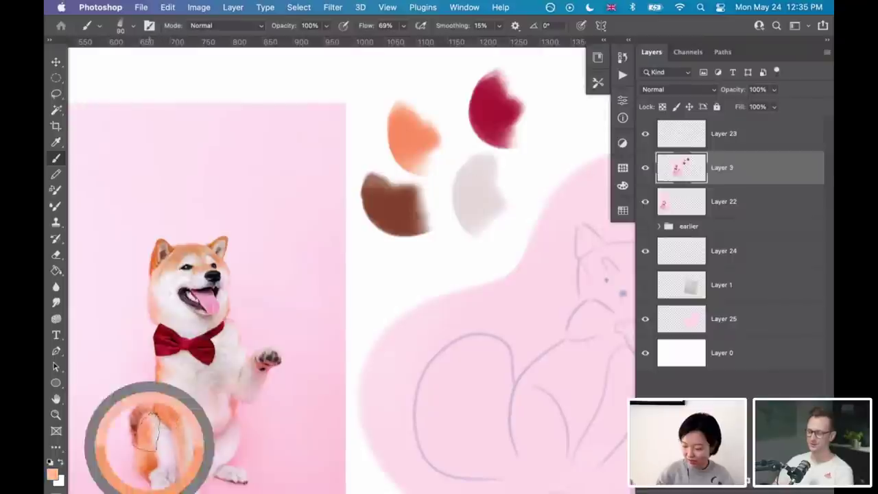
{"action": "left_click_drag", "start_coordinate": [407, 261], "coordinate": [374, 271]}
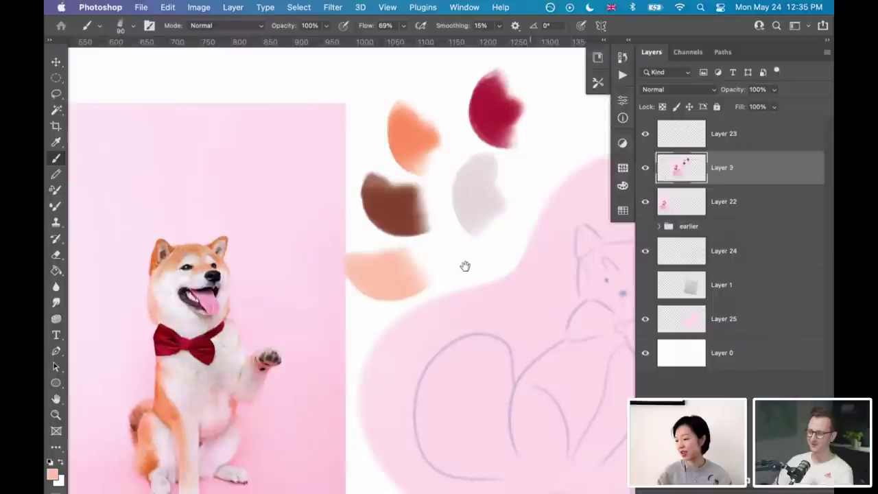
{"action": "scroll", "coordinate": [464, 265], "scroll_direction": "right", "scroll_amount": 5}
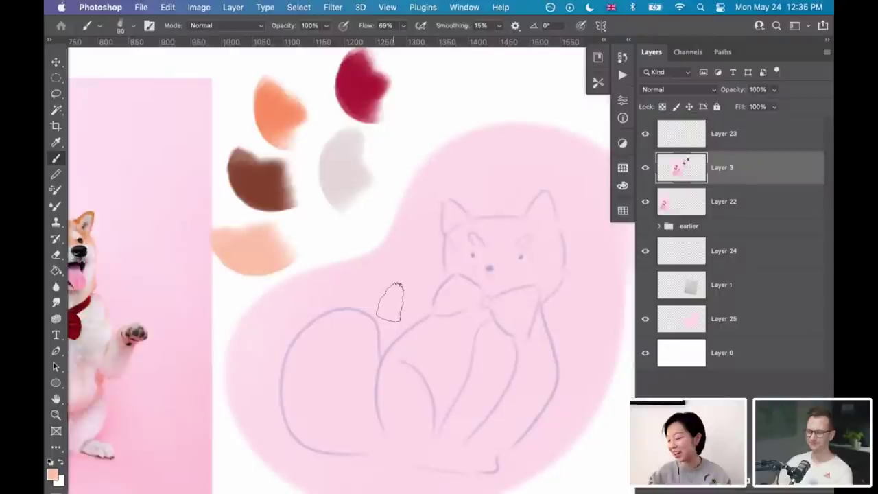
- Try a Hue/Saturation adjustment with saturation +100 and hue -97 on the lassoed upper half of the light grey swatch
{"action": "key", "text": "l"}
{"action": "scroll", "coordinate": [395, 245], "scroll_direction": "up", "scroll_amount": 5}
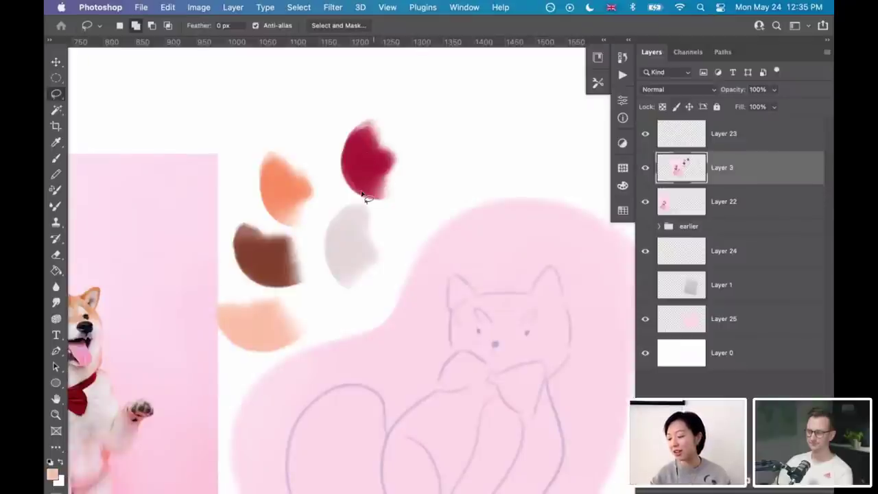
{"action": "mouse_move", "coordinate": [382, 219]}
{"action": "left_mouse_down"}
{"action": "mouse_move", "coordinate": [363, 201]}
{"action": "mouse_move", "coordinate": [323, 220]}
{"action": "mouse_move", "coordinate": [319, 242]}
{"action": "mouse_move", "coordinate": [378, 249]}
{"action": "mouse_move", "coordinate": [386, 228]}
{"action": "left_mouse_up"}
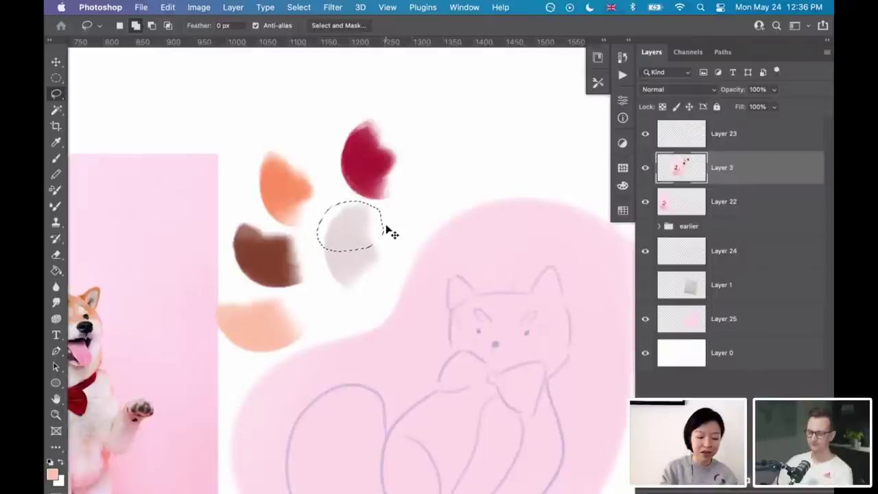
{"action": "key", "text": "ctrl+u"}
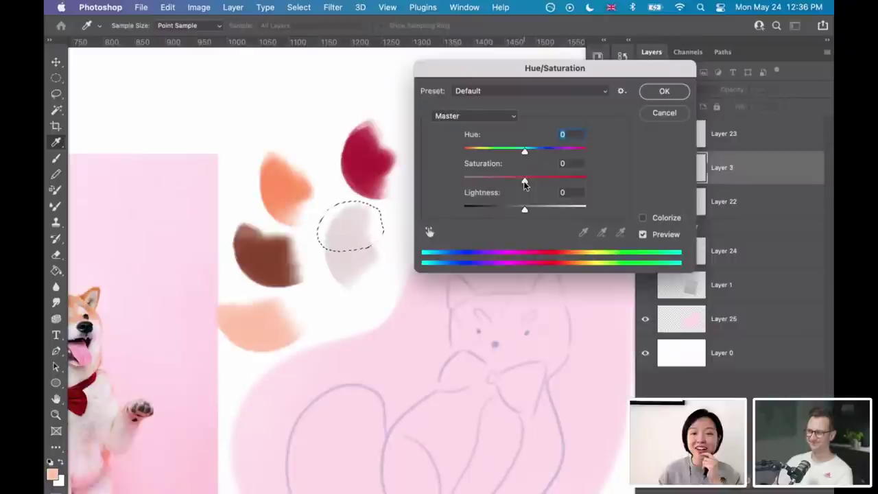
{"action": "left_click_drag", "start_coordinate": [524, 184], "coordinate": [606, 193]}
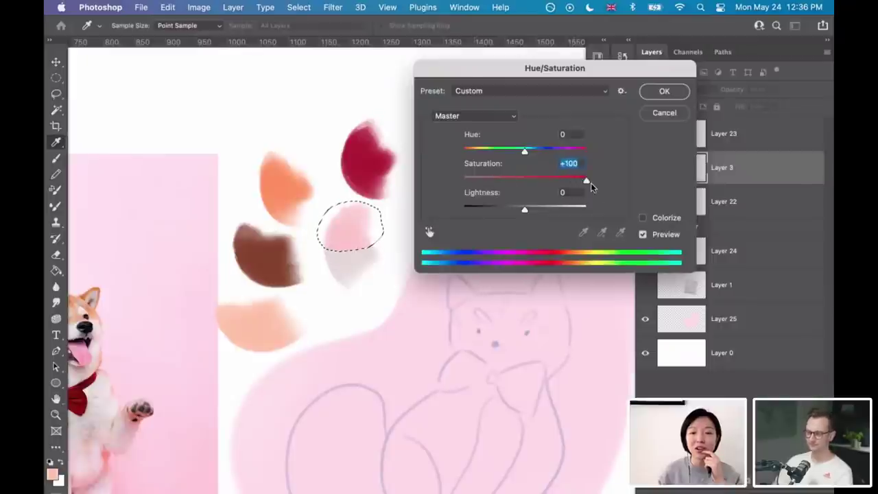
{"action": "left_click", "coordinate": [484, 149]}
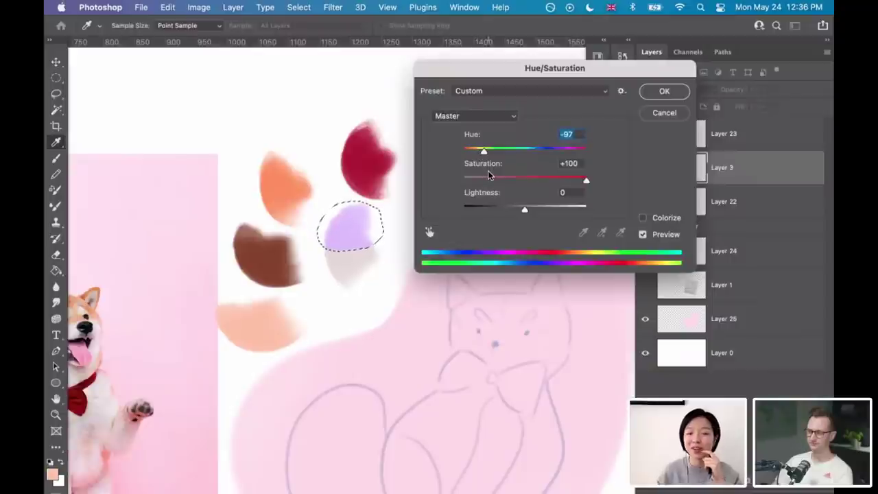
{"action": "left_click", "coordinate": [653, 115]}
{"action": "key", "text": "super+d"}
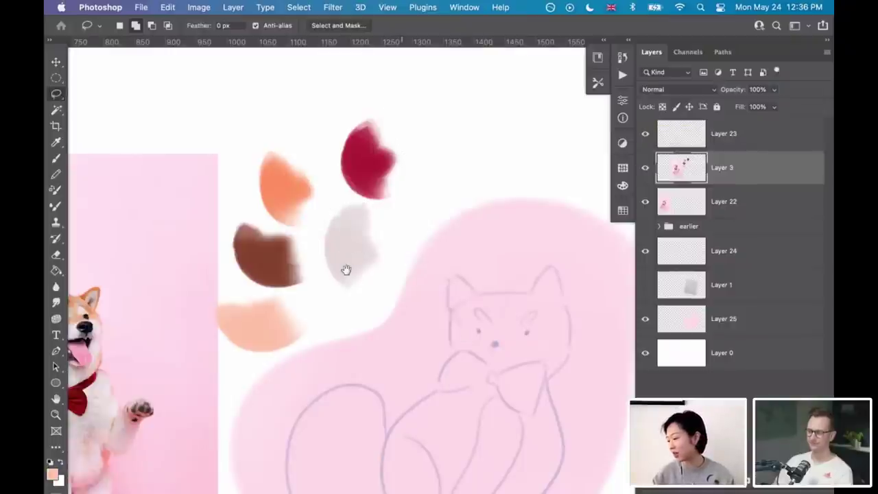
- Lasso the whole light grey swatch, adjust it with saturation +13 and lightness +24, and deselect it
{"action": "scroll", "coordinate": [341, 271], "scroll_direction": "down", "scroll_amount": 4}
{"action": "scroll", "coordinate": [341, 271], "scroll_direction": "right", "scroll_amount": 4}
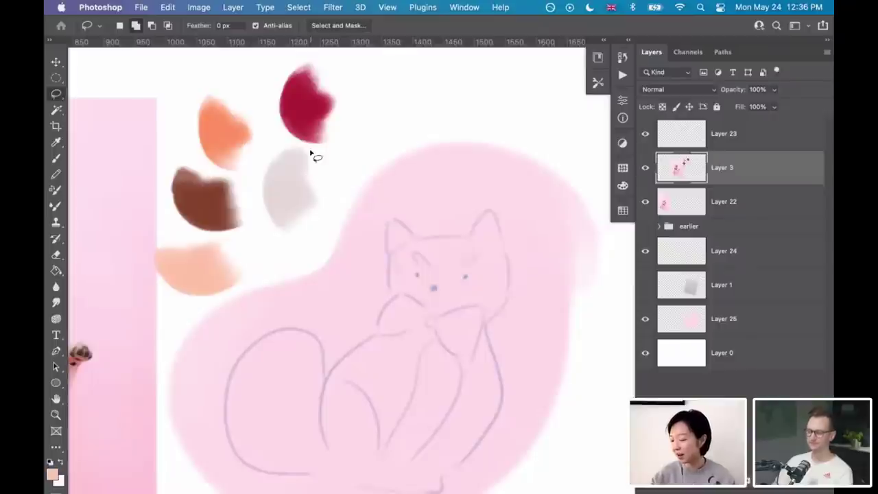
{"action": "mouse_move", "coordinate": [318, 160]}
{"action": "left_mouse_down"}
{"action": "mouse_move", "coordinate": [272, 145]}
{"action": "mouse_move", "coordinate": [339, 200]}
{"action": "left_mouse_up"}
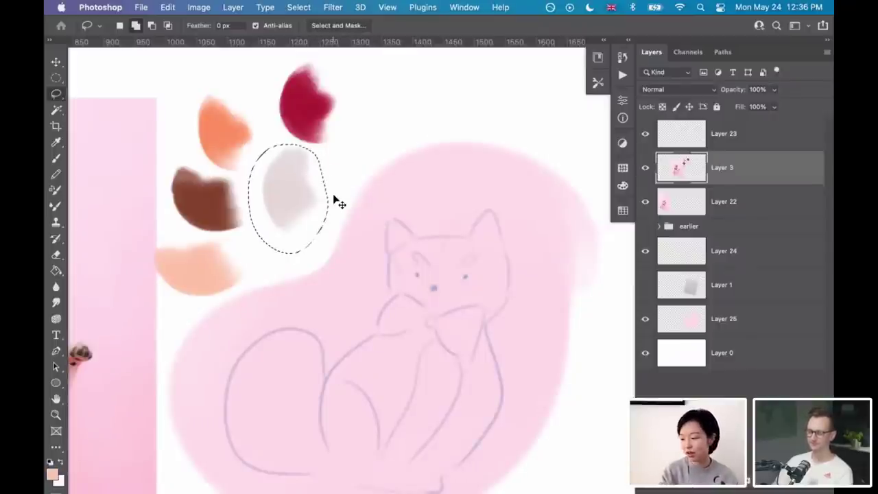
{"action": "key", "text": "super+u"}
{"action": "left_click_drag", "start_coordinate": [525, 206], "coordinate": [539, 212]}
{"action": "left_click_drag", "start_coordinate": [524, 180], "coordinate": [533, 181]}
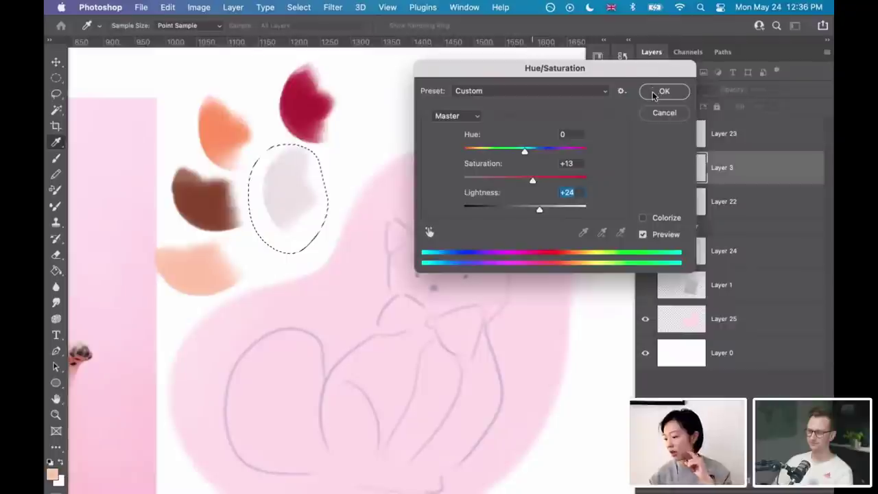
{"action": "left_click", "coordinate": [653, 94]}
{"action": "key", "text": "super+d"}
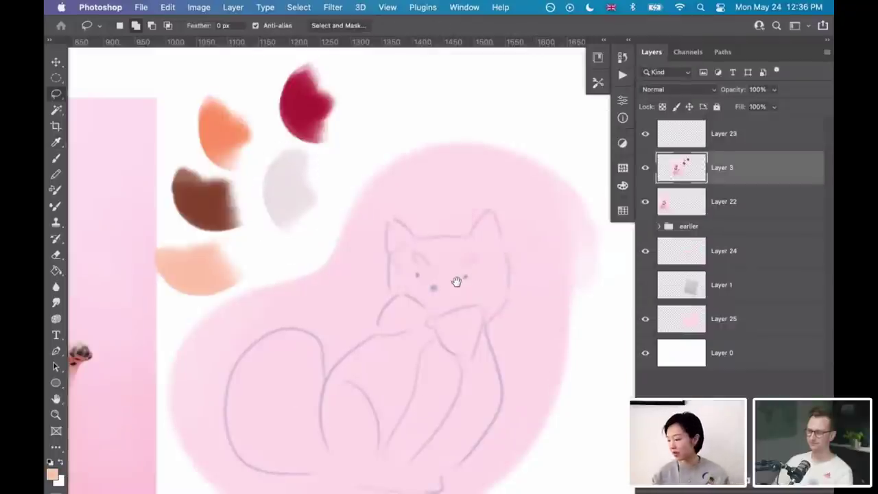
- Create a new empty layer directly above Layer 1, beneath the cat sketch on Layer 24
{"action": "left_click_drag", "start_coordinate": [456, 281], "coordinate": [446, 188]}
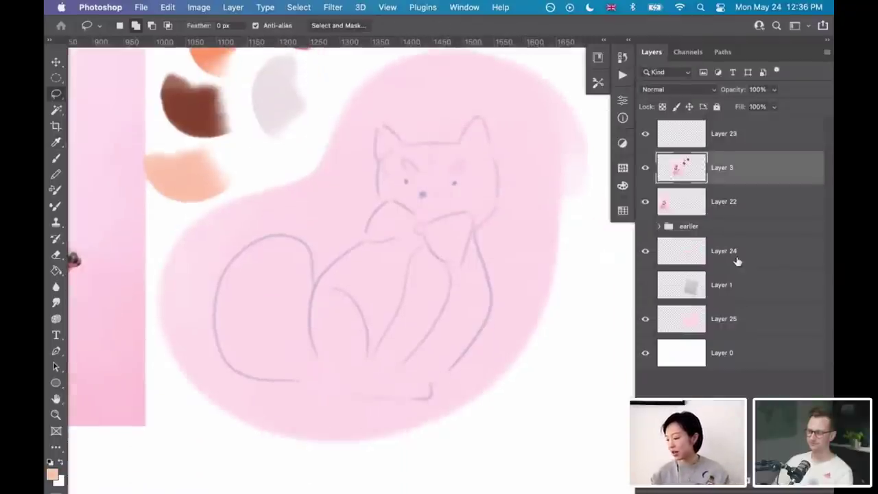
{"action": "left_click", "coordinate": [740, 263]}
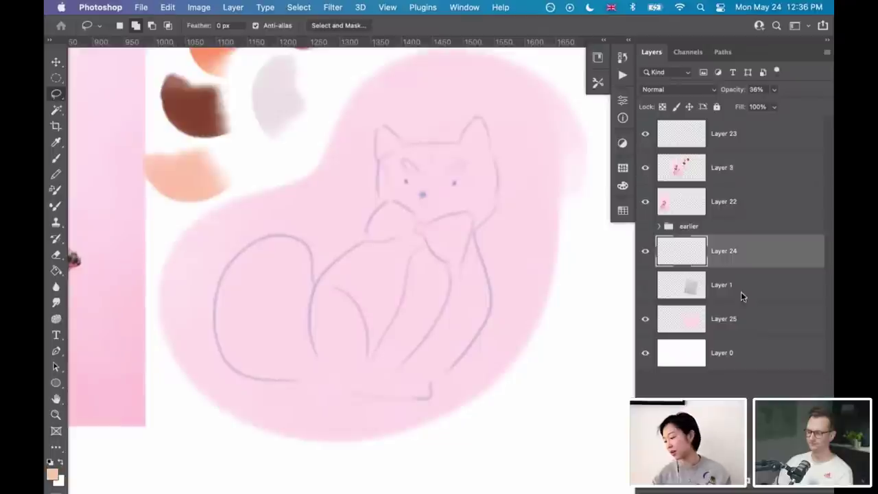
{"action": "left_click", "coordinate": [741, 295]}
{"action": "key", "text": "alt+shift+super+n"}
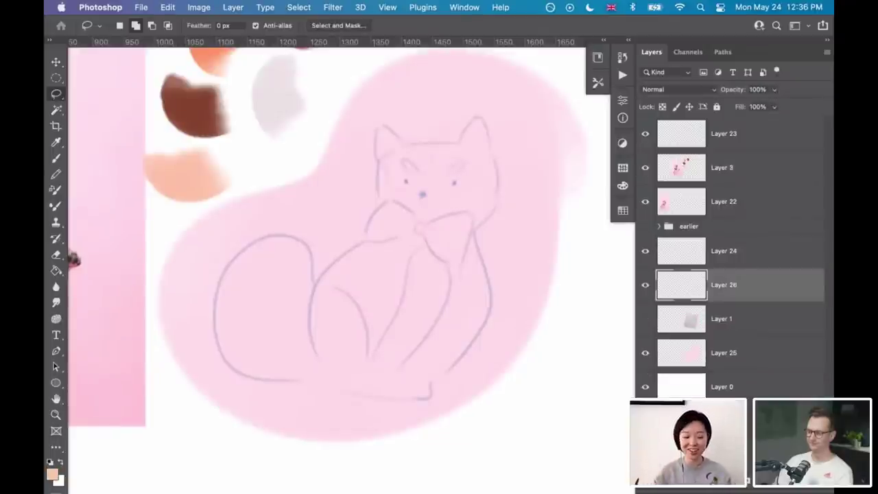
- Try outlining the cat's body with a closed Pen tool path, from the bow down to the paws and back
{"action": "key", "text": "p"}
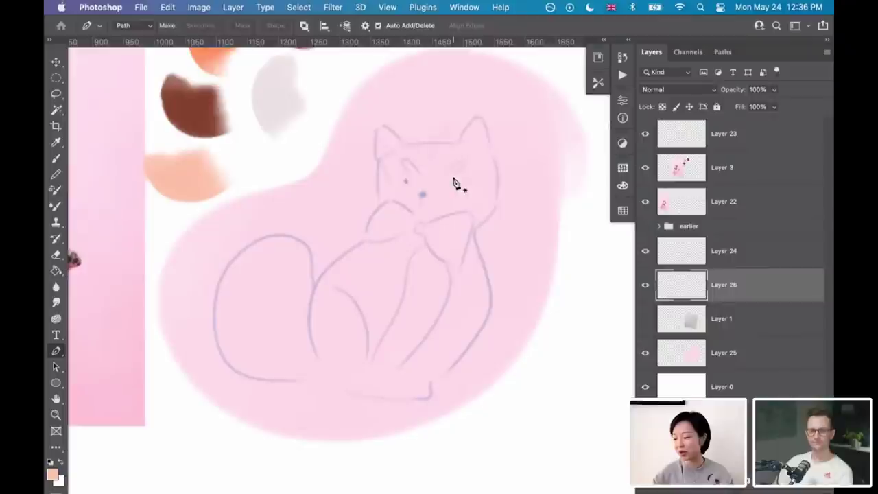
{"action": "left_click", "coordinate": [377, 233]}
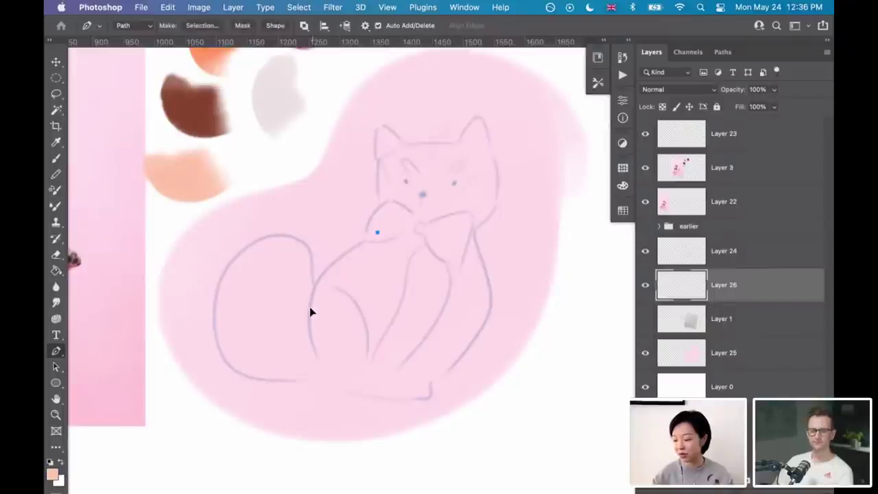
{"action": "left_click_drag", "start_coordinate": [314, 283], "coordinate": [310, 313]}
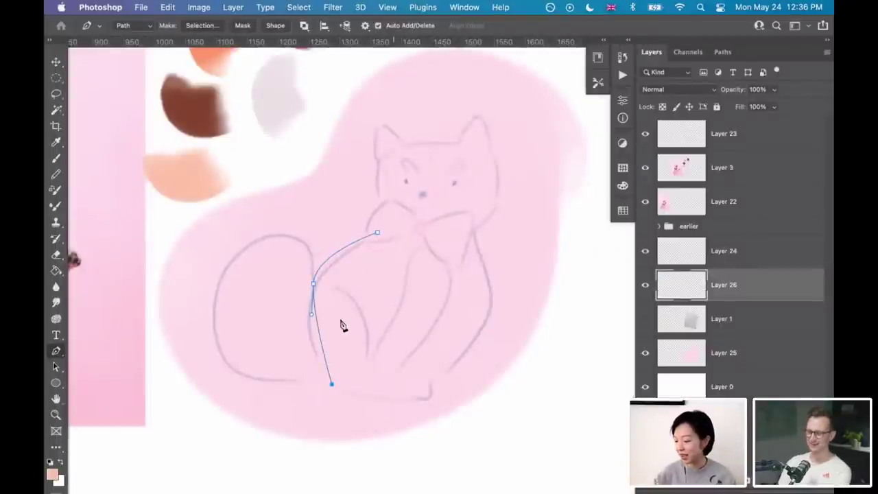
{"action": "key", "text": "super+z"}
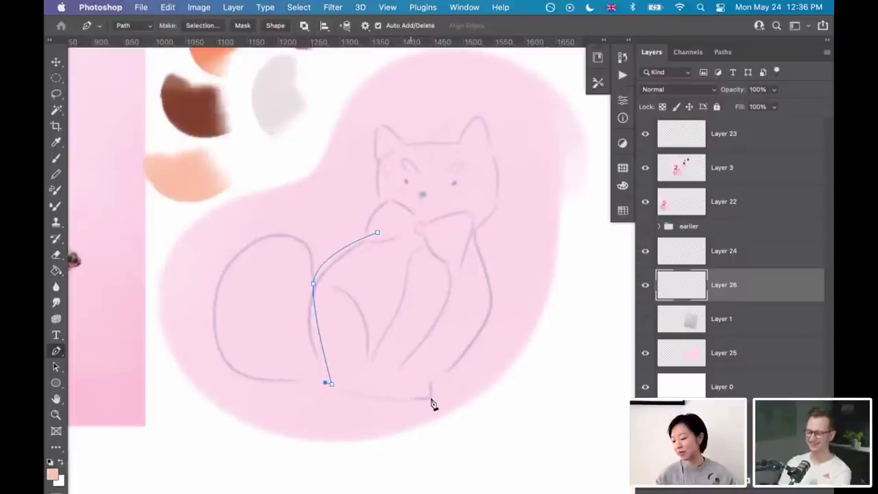
{"action": "left_click", "coordinate": [431, 397]}
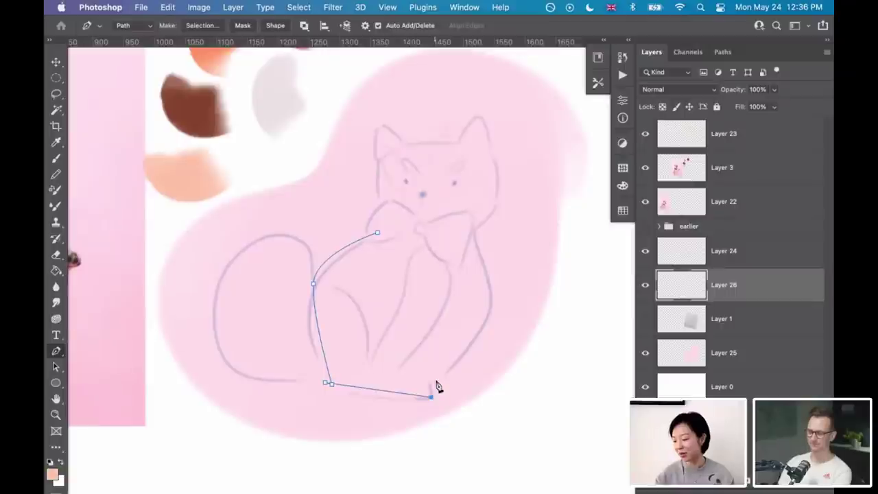
{"action": "left_click_drag", "start_coordinate": [436, 381], "coordinate": [448, 377]}
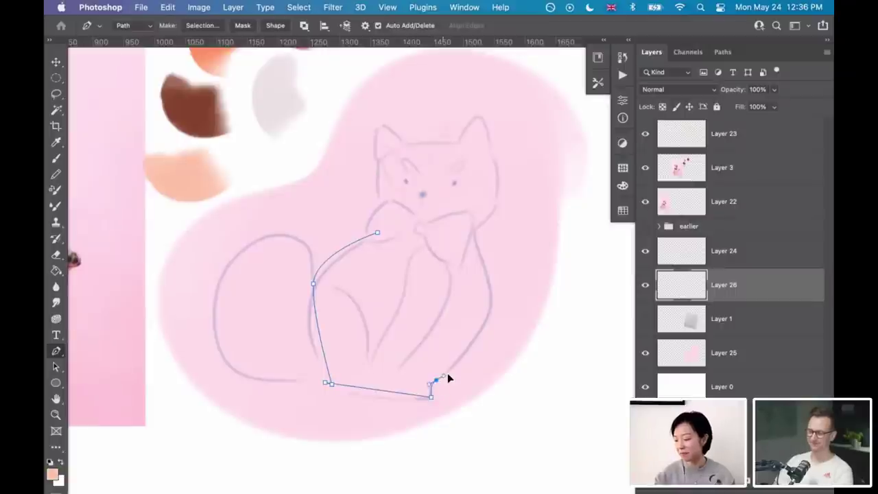
{"action": "left_click_drag", "start_coordinate": [491, 303], "coordinate": [493, 296]}
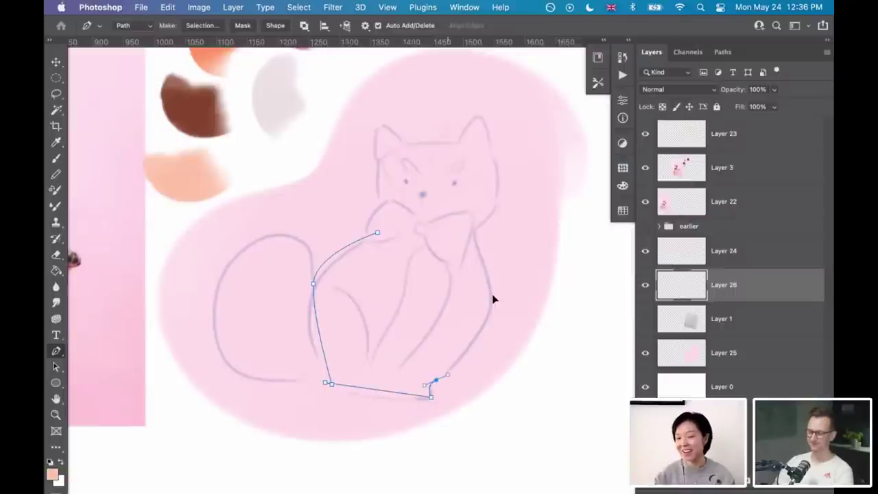
{"action": "left_click", "coordinate": [472, 220]}
{"action": "left_click", "coordinate": [379, 233]}
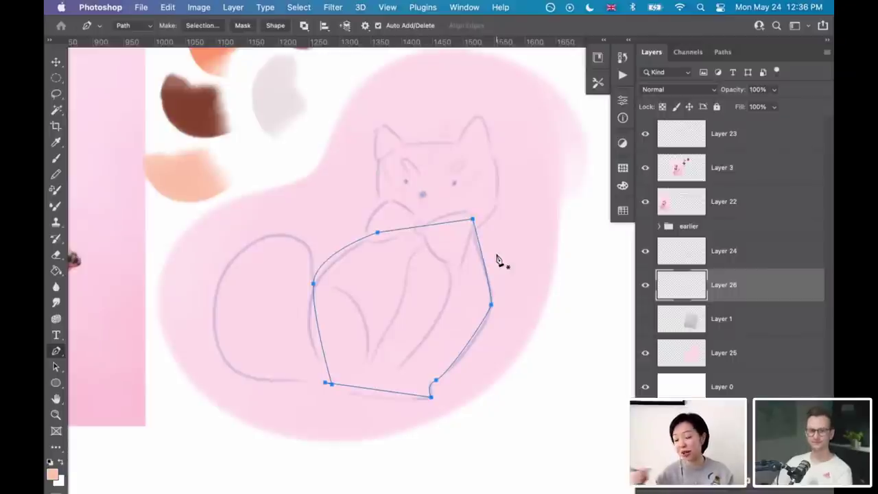
{"action": "key", "text": "alt+["}
{"action": "left_click", "coordinate": [768, 295]}
{"action": "key", "text": "Return"}
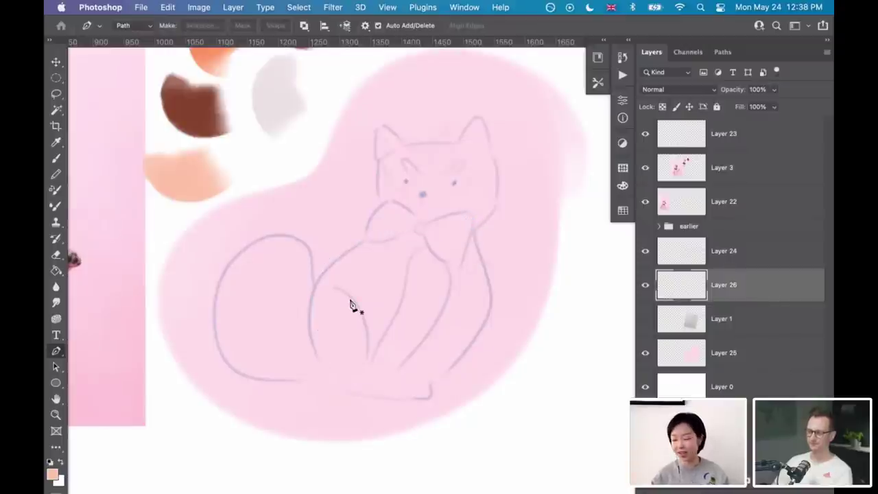
- Brush light peach over the cat's whole body on Layer 26, from the bow tie down to the paws
{"action": "key", "text": "b"}
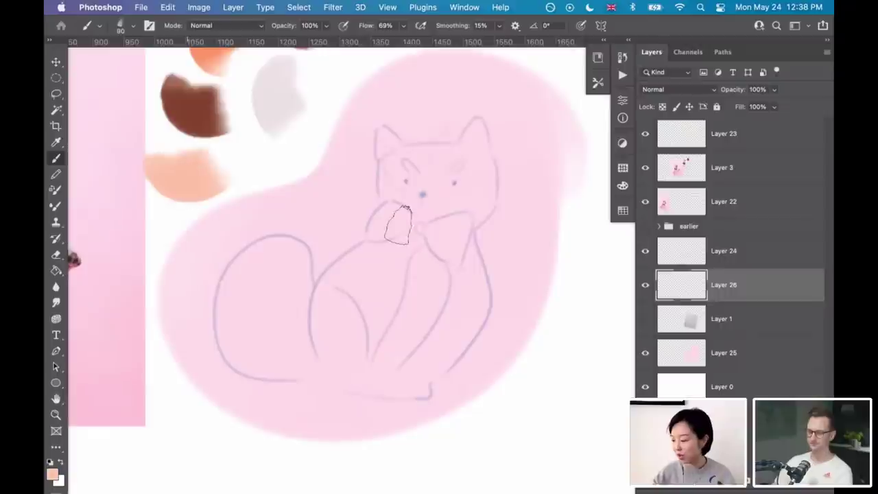
{"action": "mouse_move", "coordinate": [401, 230]}
{"action": "left_mouse_down"}
{"action": "mouse_move", "coordinate": [382, 382]}
{"action": "mouse_move", "coordinate": [380, 339]}
{"action": "mouse_move", "coordinate": [402, 290]}
{"action": "left_mouse_up"}
{"action": "left_click_drag", "start_coordinate": [441, 214], "coordinate": [455, 329]}
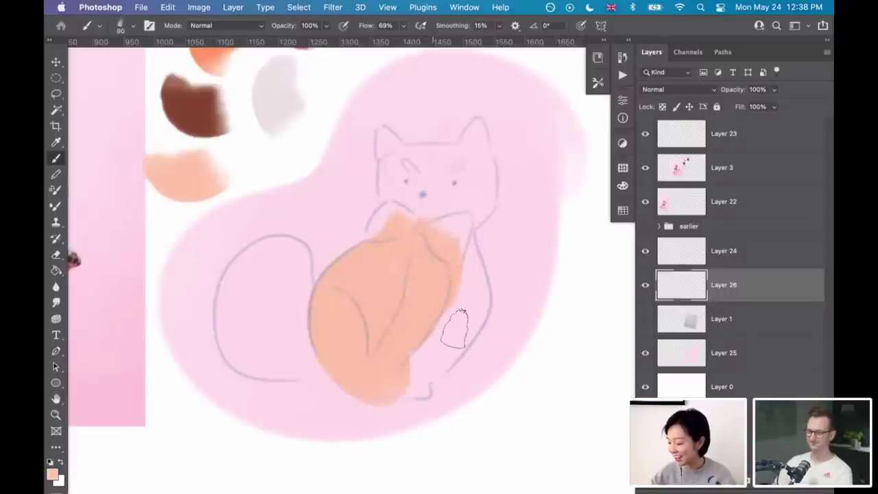
{"action": "left_click_drag", "start_coordinate": [409, 370], "coordinate": [407, 366]}
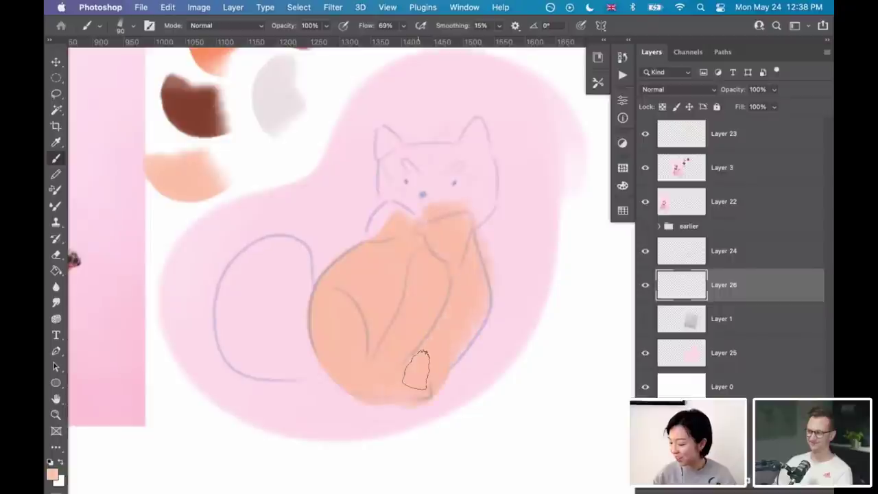
{"action": "left_click_drag", "start_coordinate": [317, 305], "coordinate": [406, 206]}
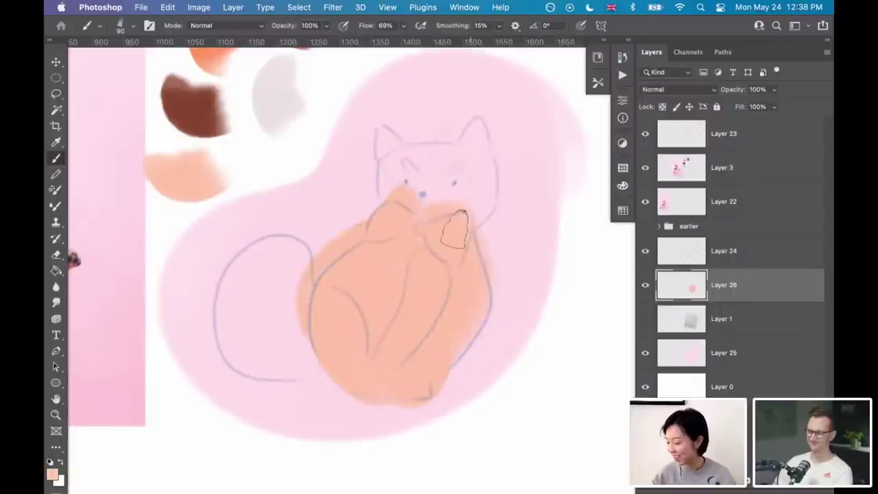
{"action": "mouse_move", "coordinate": [435, 369]}
{"action": "left_mouse_down"}
{"action": "mouse_move", "coordinate": [475, 268]}
{"action": "mouse_move", "coordinate": [357, 368]}
{"action": "left_mouse_up"}
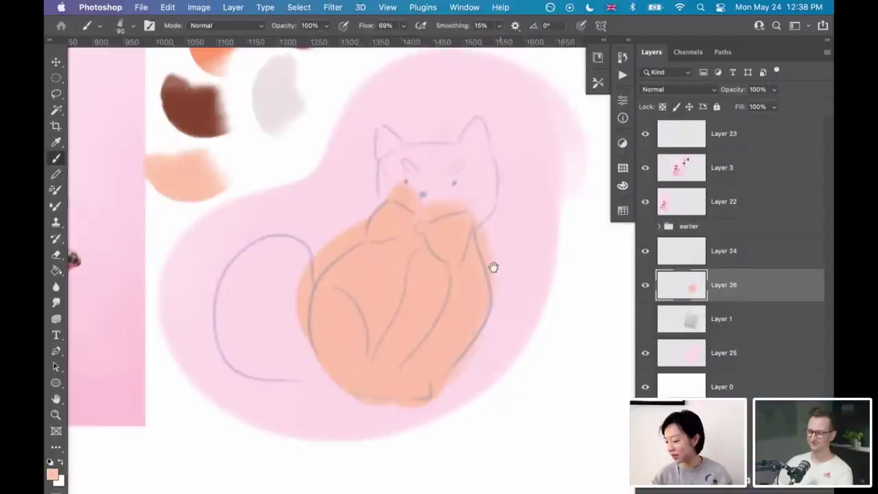
- Add a layer mask to Layer 26 and mask out the peach overspill beside the cat's right shoulder
{"action": "left_click_drag", "start_coordinate": [493, 267], "coordinate": [491, 234]}
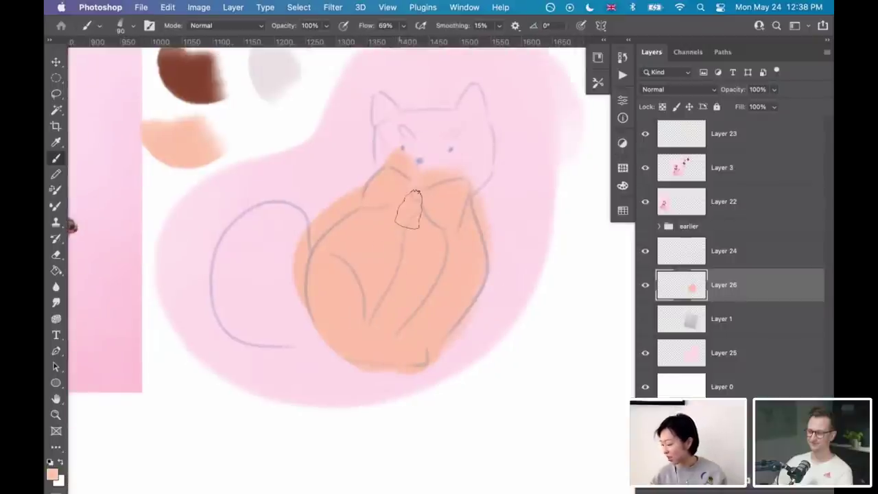
{"action": "left_click", "coordinate": [715, 481]}
{"action": "mouse_move", "coordinate": [485, 190]}
{"action": "left_mouse_down"}
{"action": "mouse_move", "coordinate": [497, 159]}
{"action": "mouse_move", "coordinate": [491, 192]}
{"action": "left_mouse_up"}
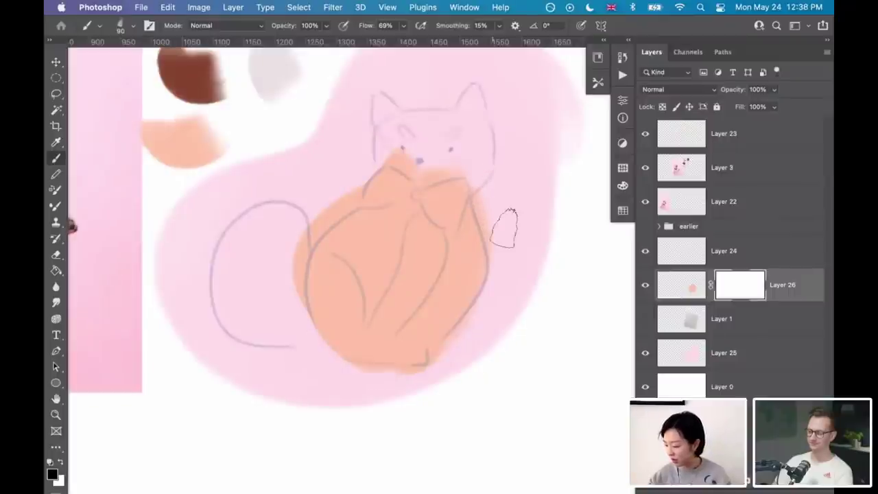
- Lower the opacity of the cat sketch on Layer 24 to 16%
{"action": "key", "text": "alt+]"}
{"action": "left_click", "coordinate": [774, 89]}
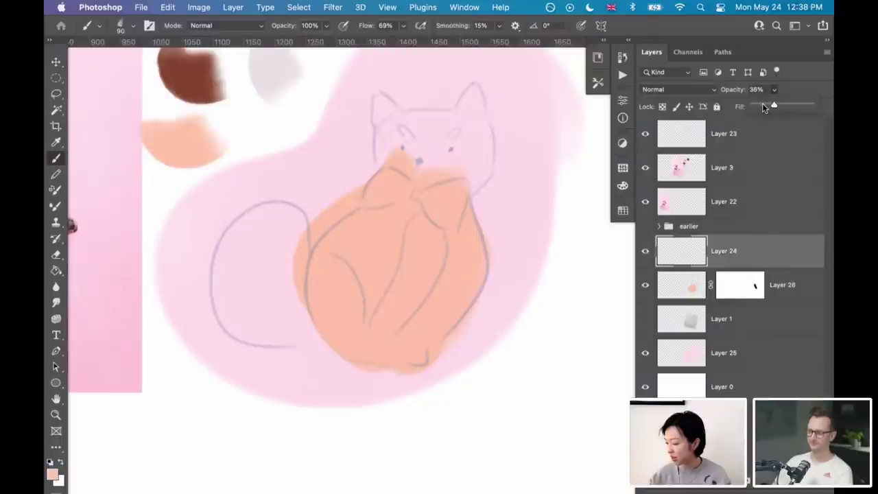
{"action": "left_click", "coordinate": [761, 105]}
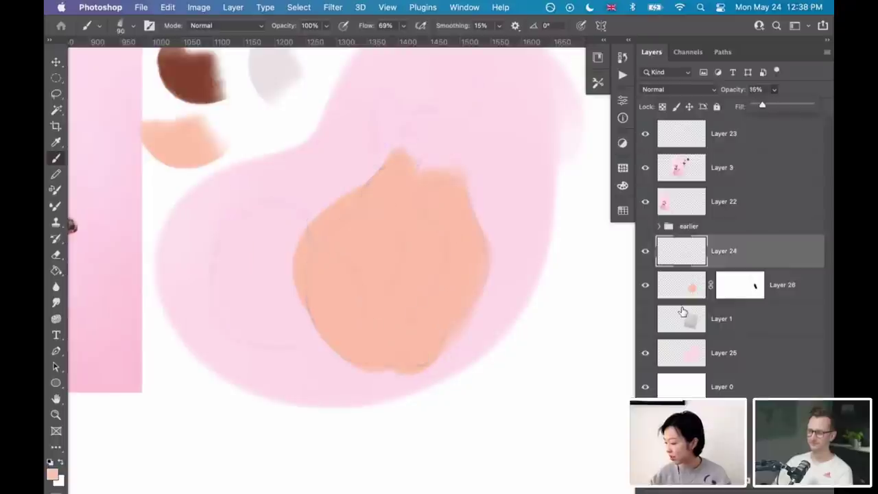
- Paint black on Layer 26's mask to trim the peach along the cat's back, left bow loop and base to the sketch lines
{"action": "left_click", "coordinate": [741, 281]}
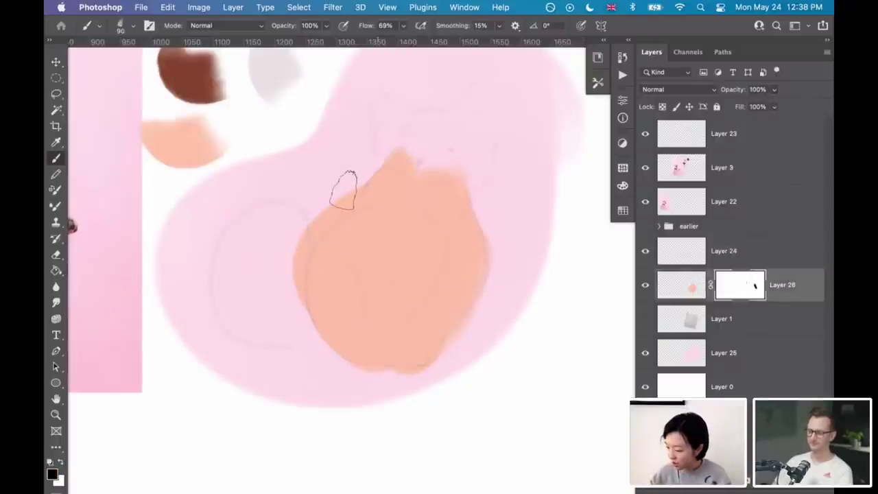
{"action": "left_click_drag", "start_coordinate": [278, 265], "coordinate": [305, 220]}
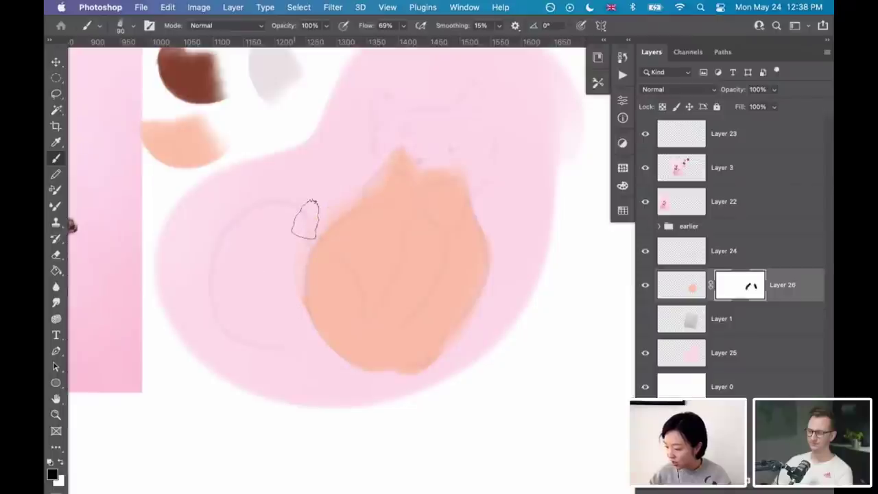
{"action": "left_click_drag", "start_coordinate": [398, 153], "coordinate": [291, 238]}
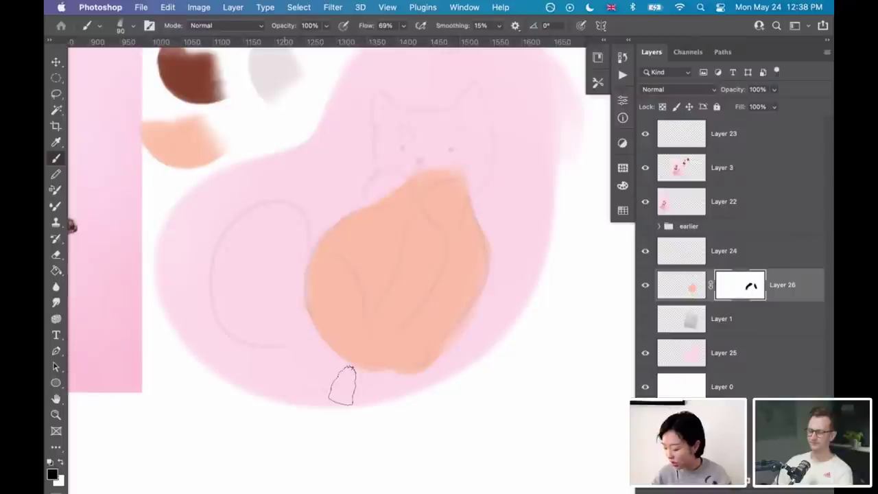
{"action": "left_click_drag", "start_coordinate": [418, 395], "coordinate": [323, 388]}
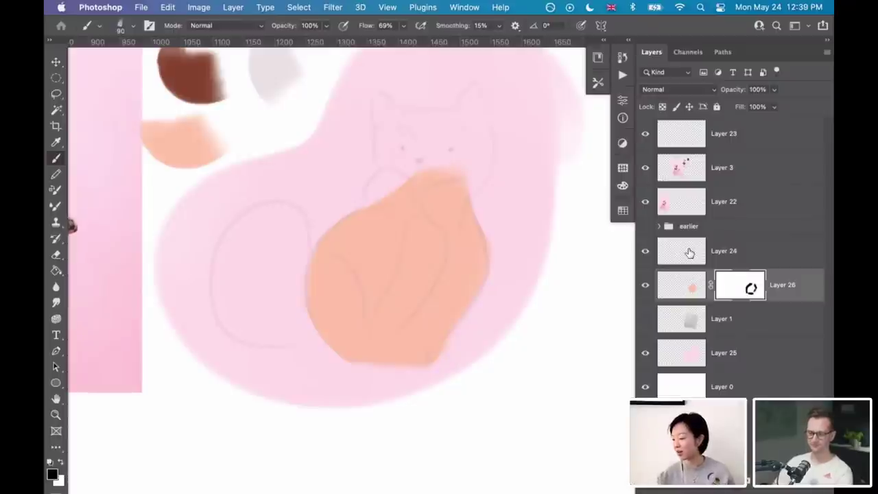
- Hide the peach body on Layer 26 and add a new layer directly above it
{"action": "left_click", "coordinate": [696, 293]}
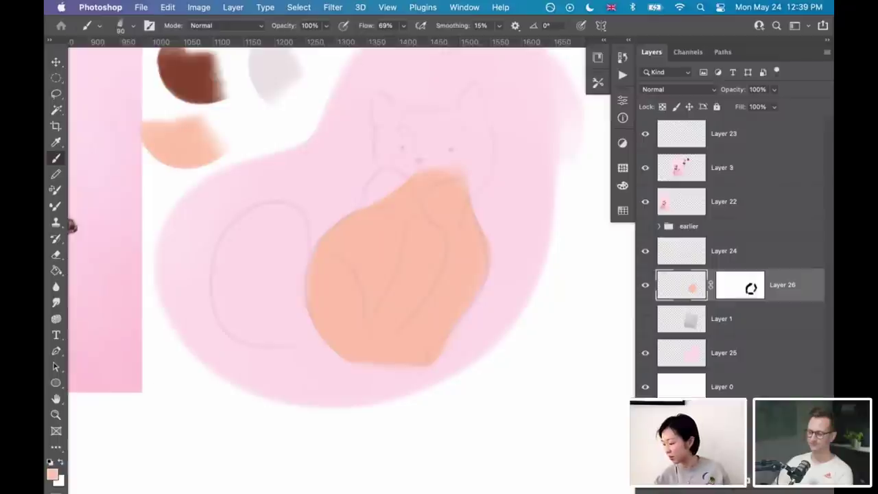
{"action": "left_click", "coordinate": [646, 285]}
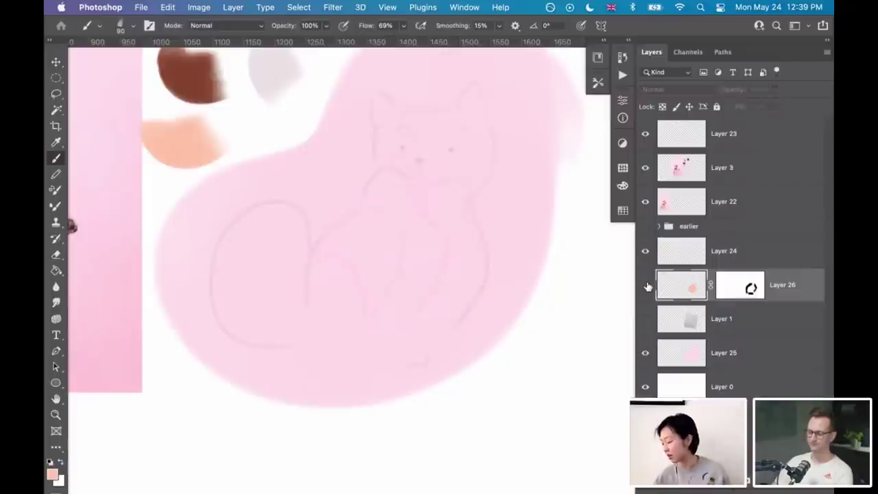
{"action": "key", "text": "alt+shift+super+n"}
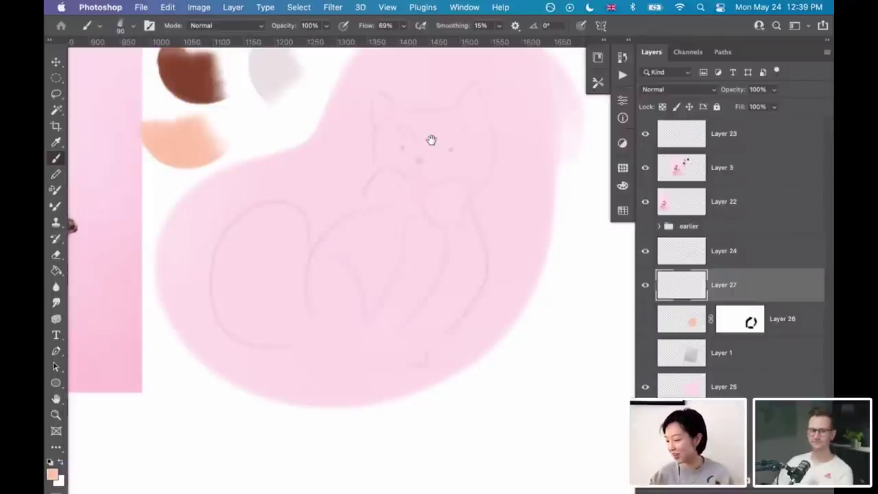
- Brush light peach over the cat's head and both ears on Layer 27, slightly overlapping the sketch lines
{"action": "left_click_drag", "start_coordinate": [431, 235], "coordinate": [428, 254]}
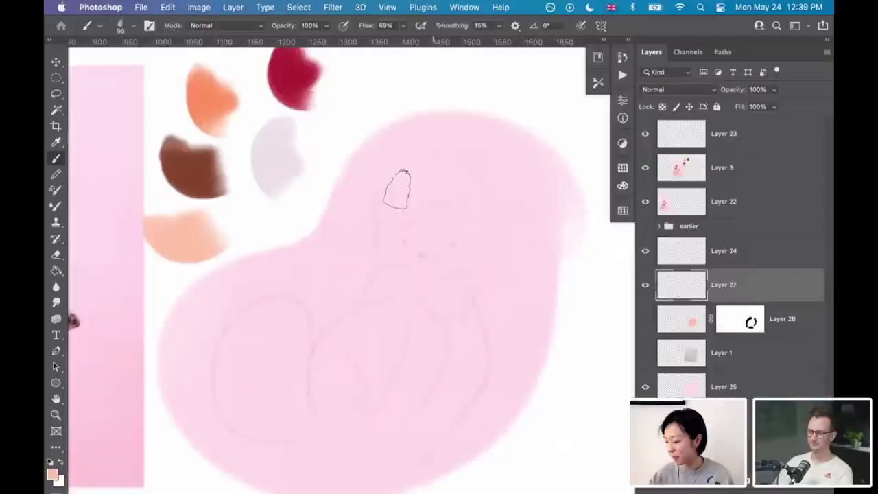
{"action": "mouse_move", "coordinate": [391, 185]}
{"action": "left_mouse_down"}
{"action": "mouse_move", "coordinate": [408, 195]}
{"action": "mouse_move", "coordinate": [412, 211]}
{"action": "left_mouse_up"}
{"action": "key", "text": "super+z"}
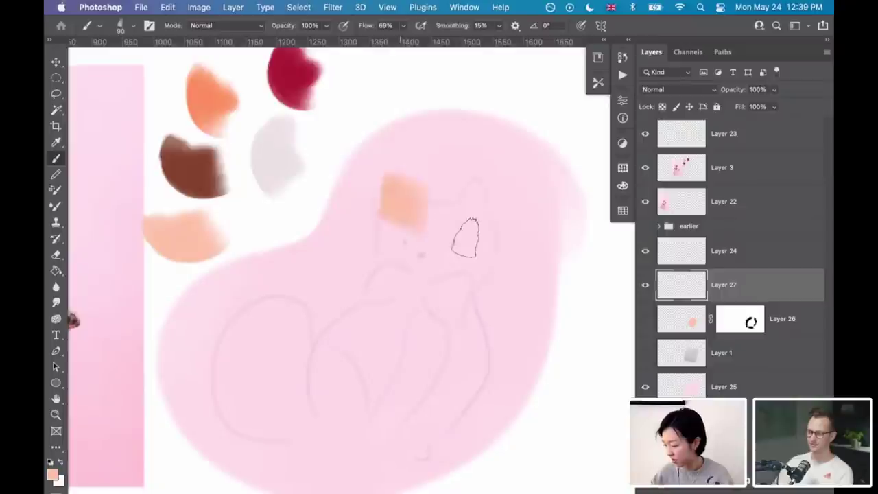
{"action": "key", "text": "super+shift+z"}
{"action": "key", "text": "super+shift+z"}
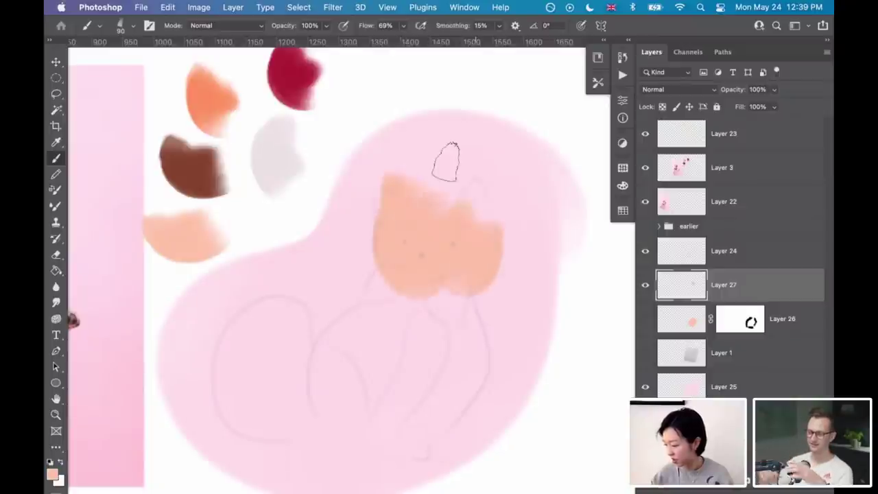
{"action": "key", "text": "super+shift+z"}
{"action": "key", "text": "super+shift+z"}
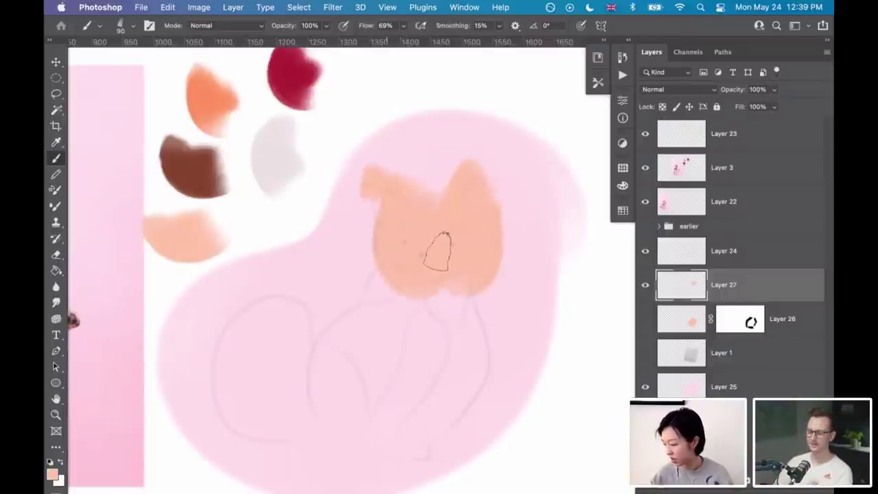
{"action": "key", "text": "super+shift+z"}
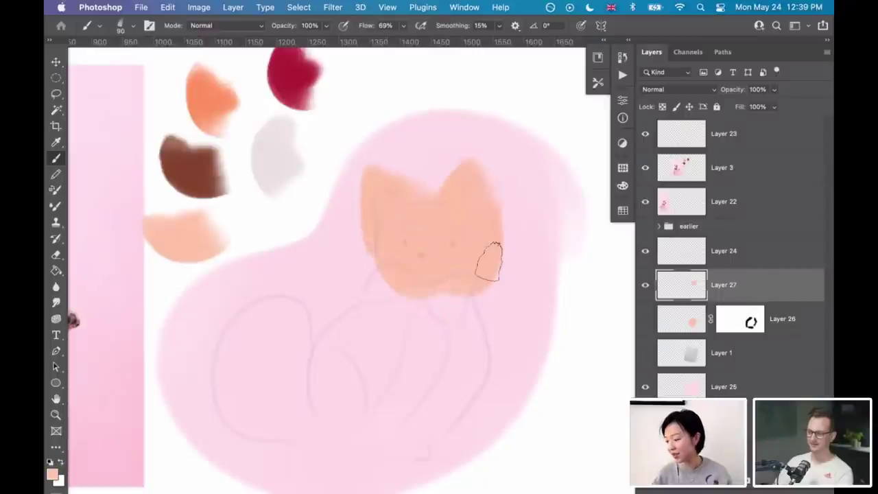
- Rename Layer 26 as "body"
{"action": "double_click", "coordinate": [782, 319]}
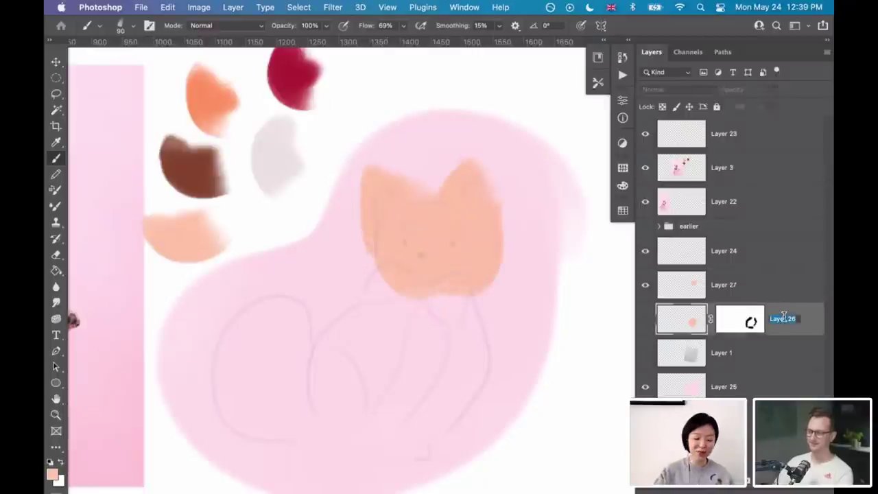
{"action": "type", "text": "body"}
{"action": "key", "text": "Return"}
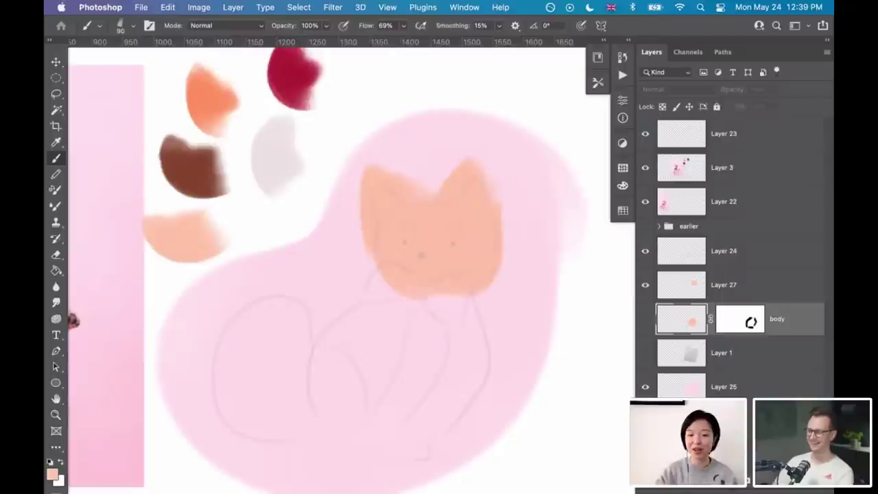
- Group Layer 3 and Layer 22 as "ref" and move Layer 23 into that group
{"action": "left_click", "coordinate": [750, 204]}
{"action": "left_click", "coordinate": [780, 167], "text": "shift"}
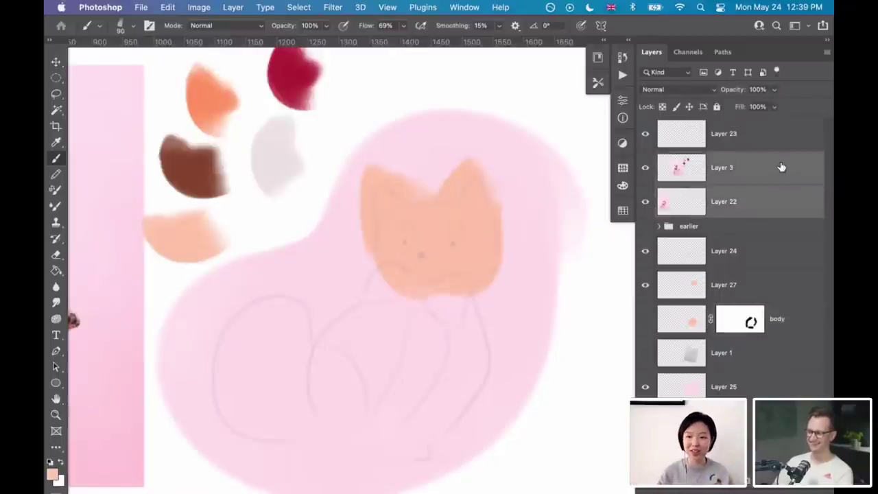
{"action": "key", "text": "super+g"}
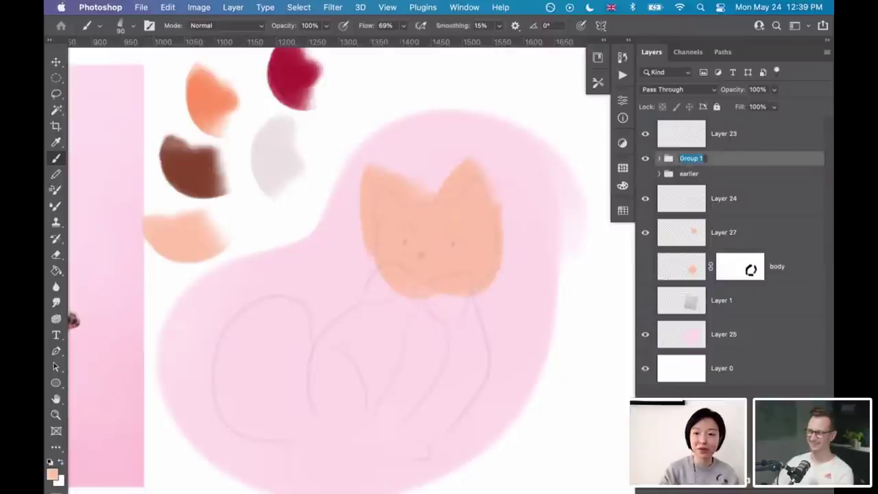
{"action": "type", "text": "ref"}
{"action": "key", "text": "Return"}
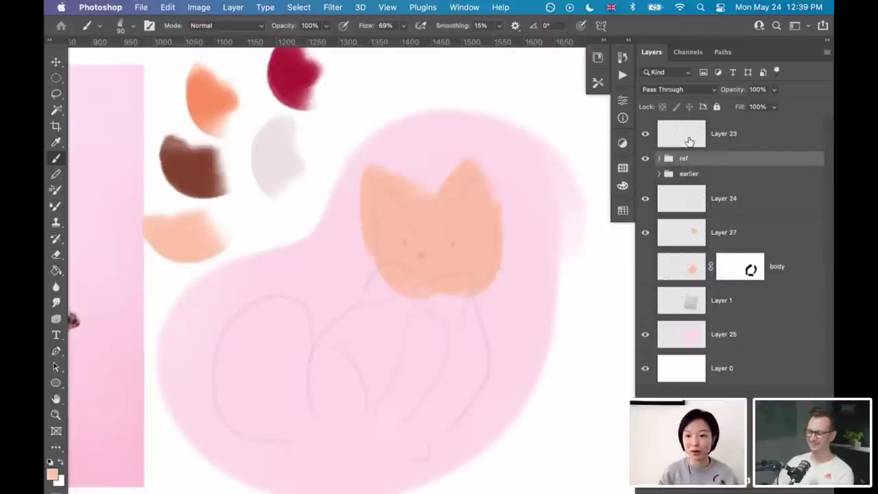
{"action": "left_click_drag", "start_coordinate": [684, 171], "coordinate": [684, 171]}
{"action": "left_click", "coordinate": [669, 168]}
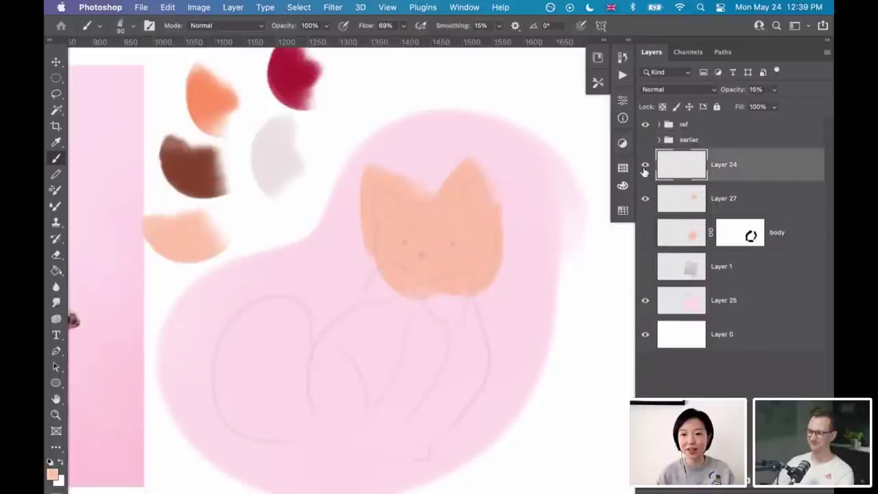
- Rename Layer 24, which holds the cat drawing, as "sketch"
{"action": "double_click", "coordinate": [729, 165]}
{"action": "type", "text": "sketch"}
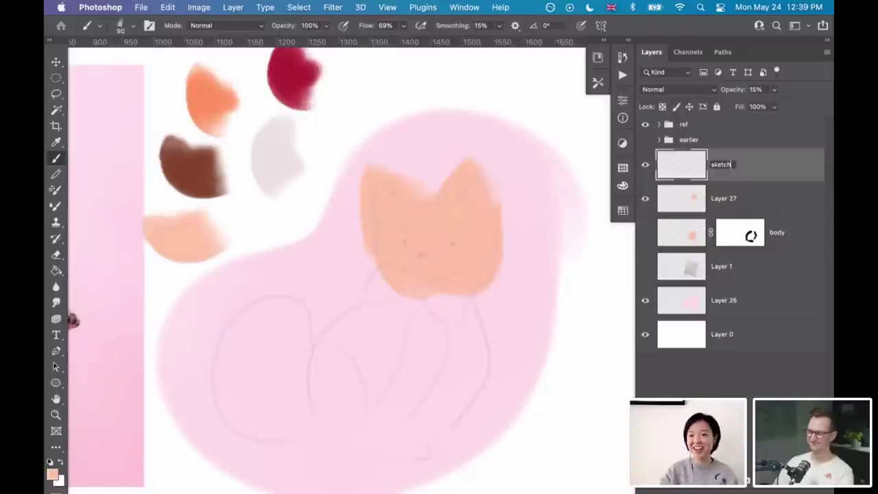
{"action": "key", "text": "Return"}
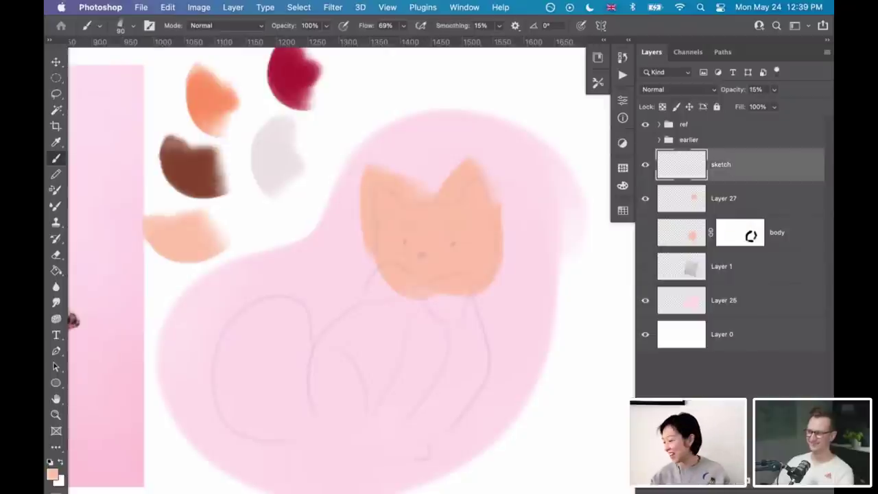
- Add a layer mask to Layer 27 and mask out the peach overspill around the right ear and right cheek
{"action": "left_click", "coordinate": [762, 200]}
{"action": "left_click_drag", "start_coordinate": [483, 181], "coordinate": [506, 182]}
{"action": "key", "text": "super+shift+m"}
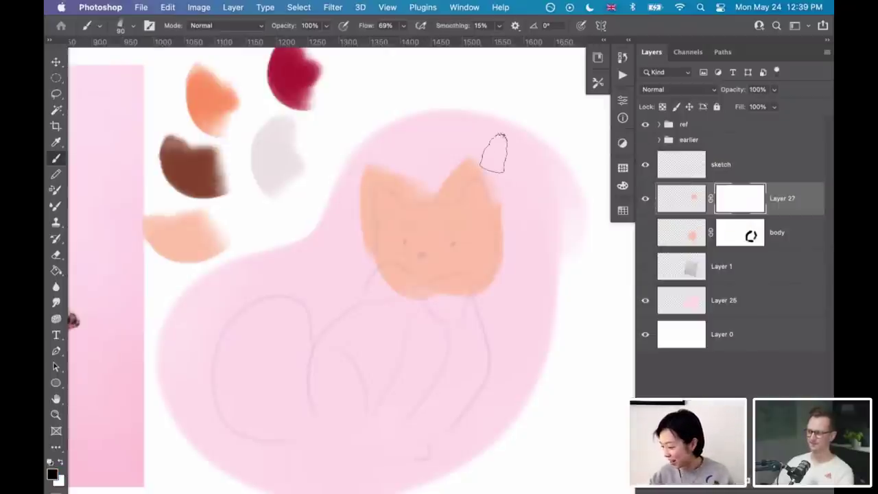
{"action": "left_click", "coordinate": [459, 151]}
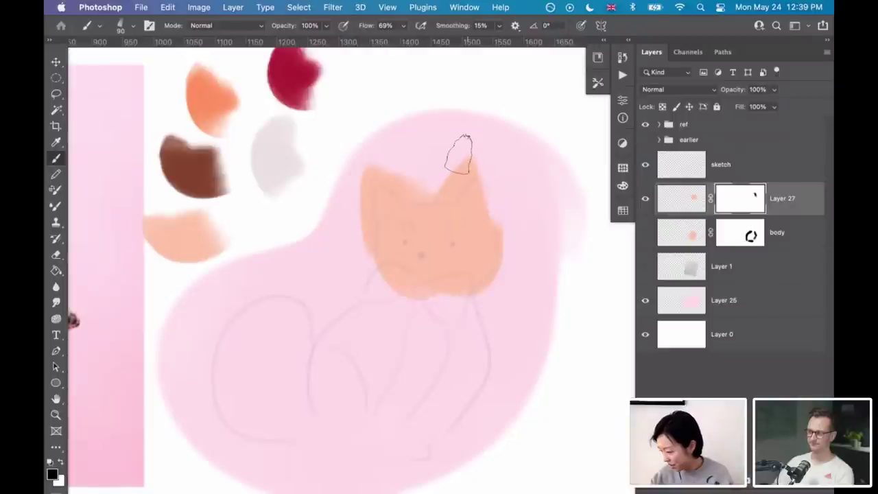
{"action": "left_click_drag", "start_coordinate": [466, 161], "coordinate": [444, 148]}
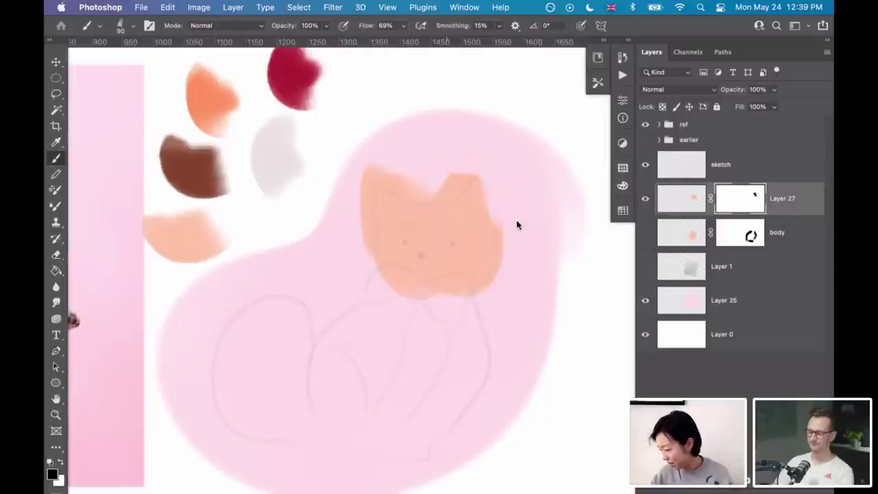
{"action": "left_click_drag", "start_coordinate": [505, 287], "coordinate": [506, 226]}
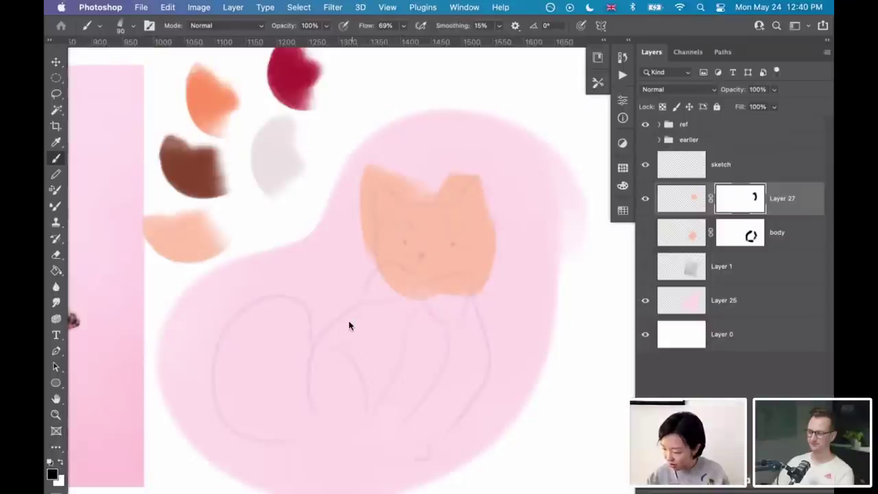
- Mask the head's left side, left ear and the gap between the ears on Layer 27 to match the sketch
{"action": "left_click_drag", "start_coordinate": [349, 221], "coordinate": [365, 170]}
{"action": "left_click_drag", "start_coordinate": [358, 248], "coordinate": [351, 171]}
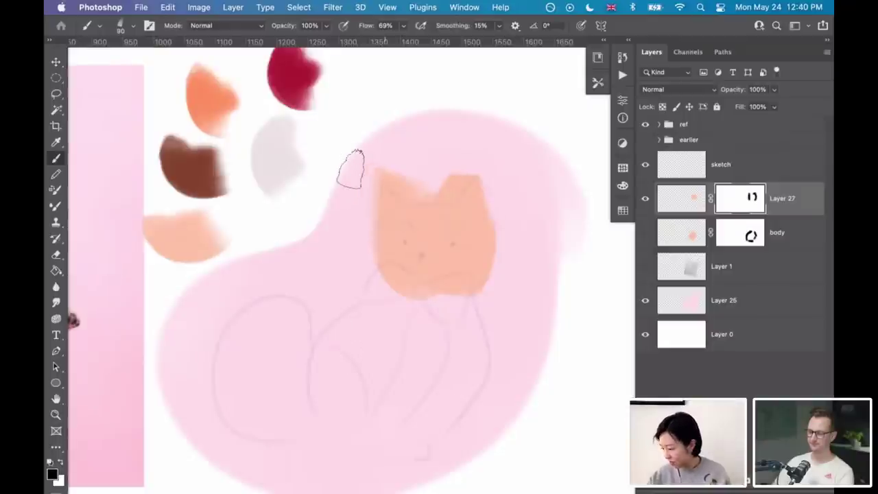
{"action": "left_click", "coordinate": [408, 181]}
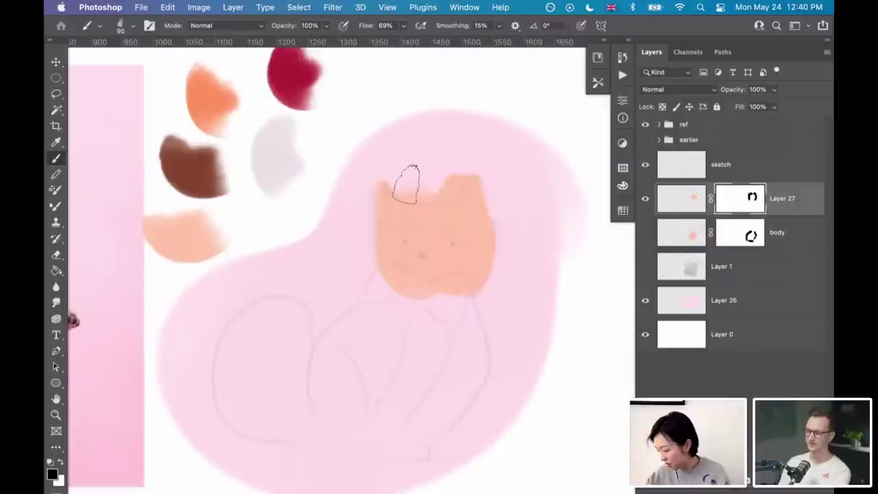
{"action": "mouse_move", "coordinate": [437, 181]}
{"action": "left_mouse_down"}
{"action": "mouse_move", "coordinate": [482, 167]}
{"action": "mouse_move", "coordinate": [458, 157]}
{"action": "left_mouse_up"}
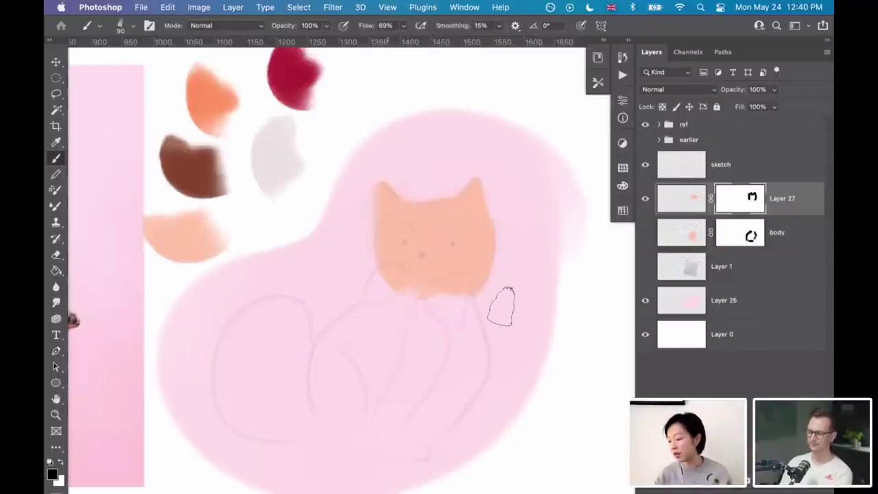
- Trim the peach along the cat's chin on Layer 27's mask, leaving a soft lower edge
{"action": "left_click_drag", "start_coordinate": [388, 312], "coordinate": [491, 302]}
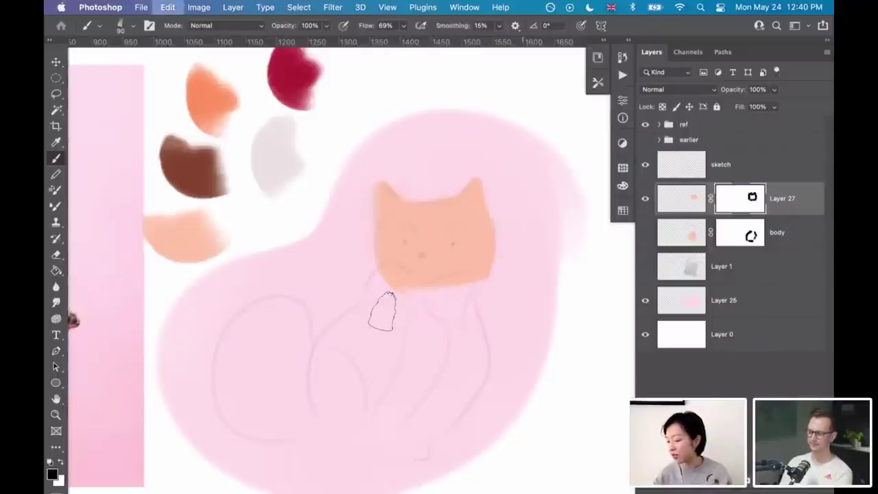
{"action": "key", "text": "super+z"}
{"action": "key", "text": "super+shift+z"}
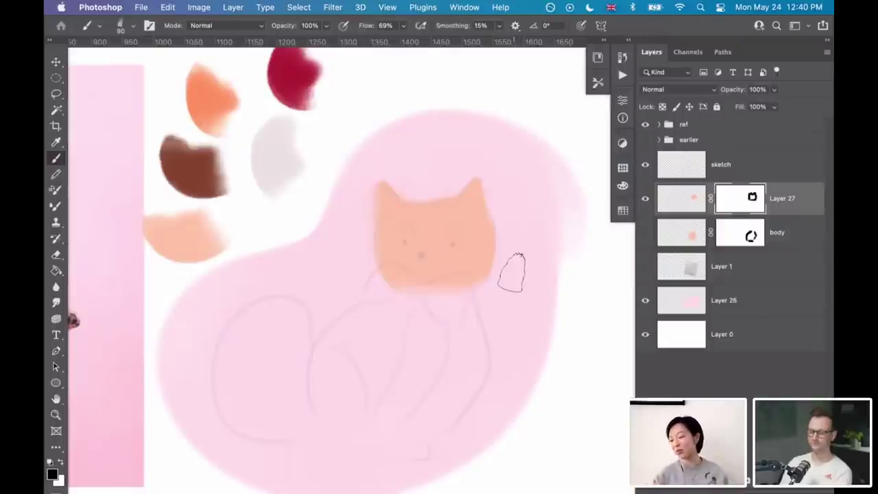
- Add a new layer directly above Layer 1, beneath the body layer, and keep the body layer hidden
{"action": "key", "text": "space"}
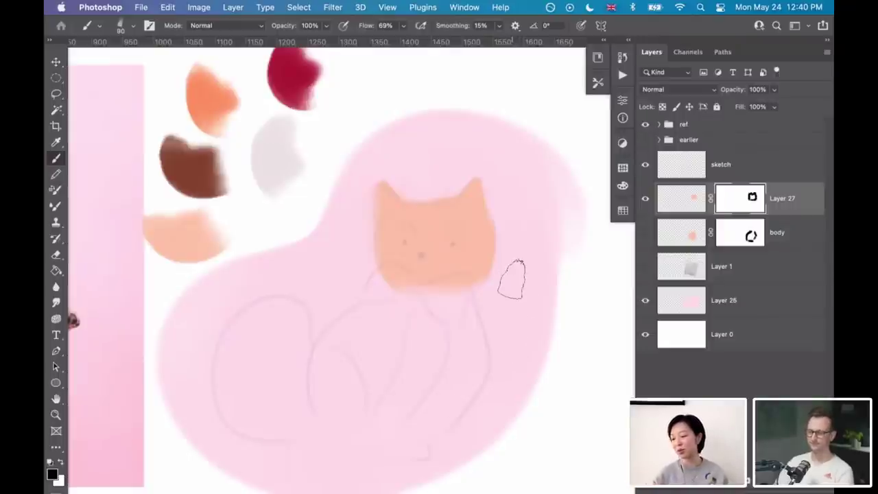
{"action": "scroll", "coordinate": [511, 278], "scroll_direction": "down", "scroll_amount": 3}
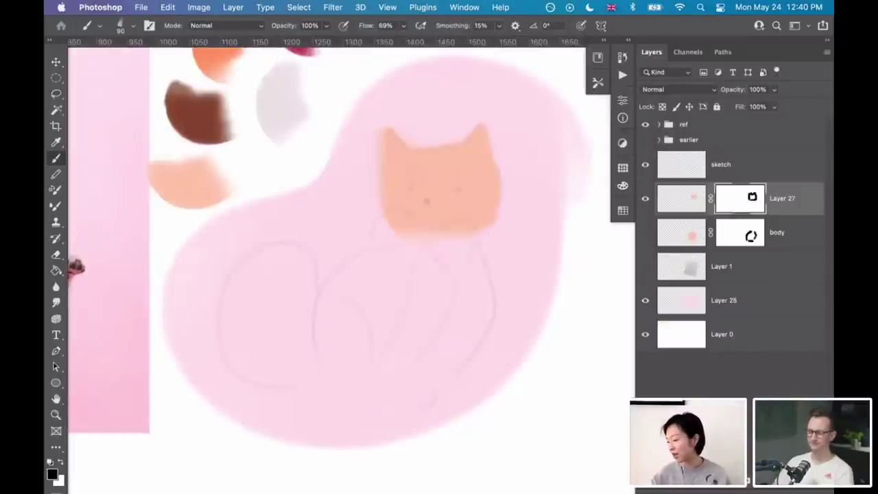
{"action": "left_click", "coordinate": [682, 266]}
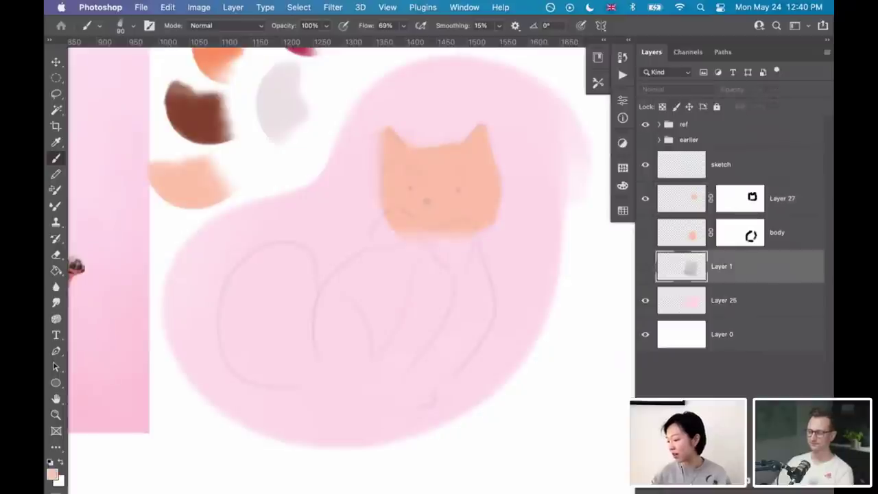
{"action": "key", "text": "alt+shift+super+n"}
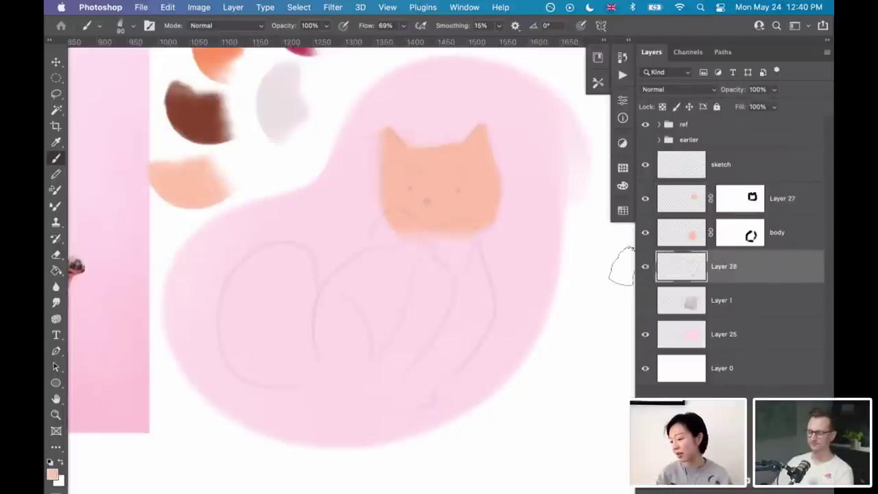
{"action": "left_click", "coordinate": [644, 232]}
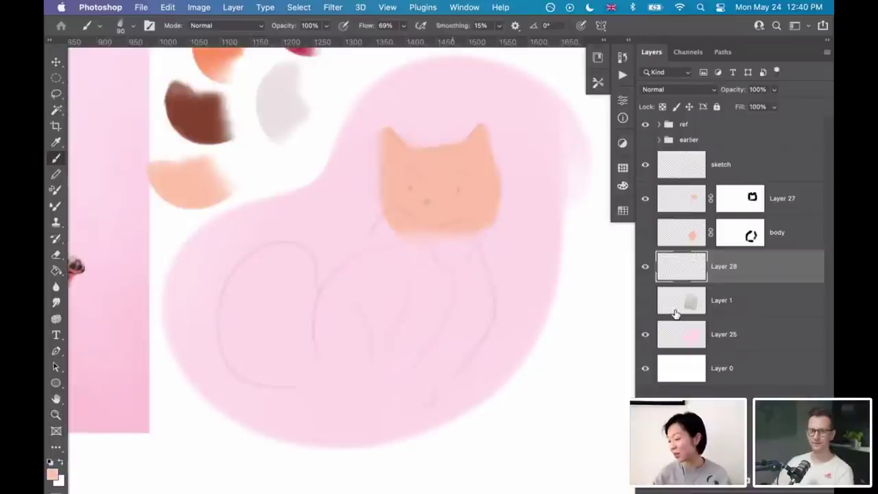
- Rename Layer 27 as "head"
{"action": "double_click", "coordinate": [785, 198]}
{"action": "type", "text": "head"}
{"action": "key", "text": "Return"}
- Brush light peach over the cat's large curled tail on Layer 28, filling the sketched outline down to its base
{"action": "left_click", "coordinate": [698, 267]}
{"action": "left_click", "coordinate": [327, 372]}
{"action": "left_click_drag", "start_coordinate": [285, 304], "coordinate": [290, 275]}
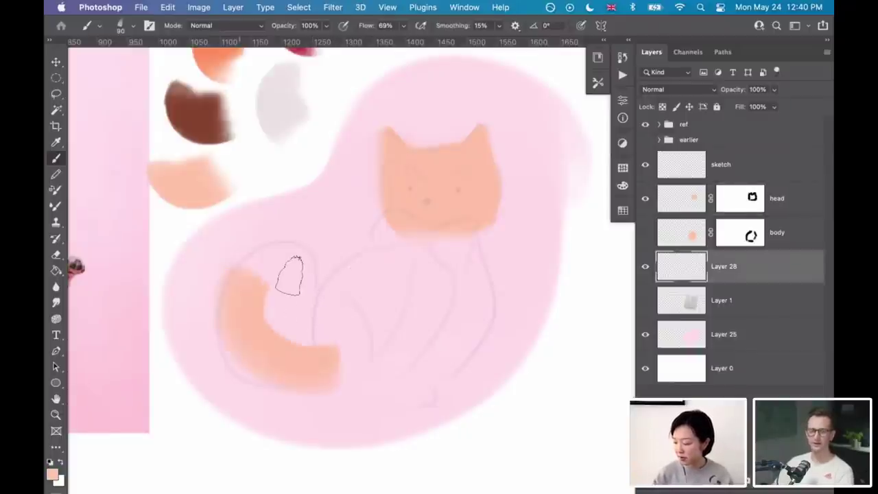
{"action": "left_click_drag", "start_coordinate": [312, 322], "coordinate": [255, 280]}
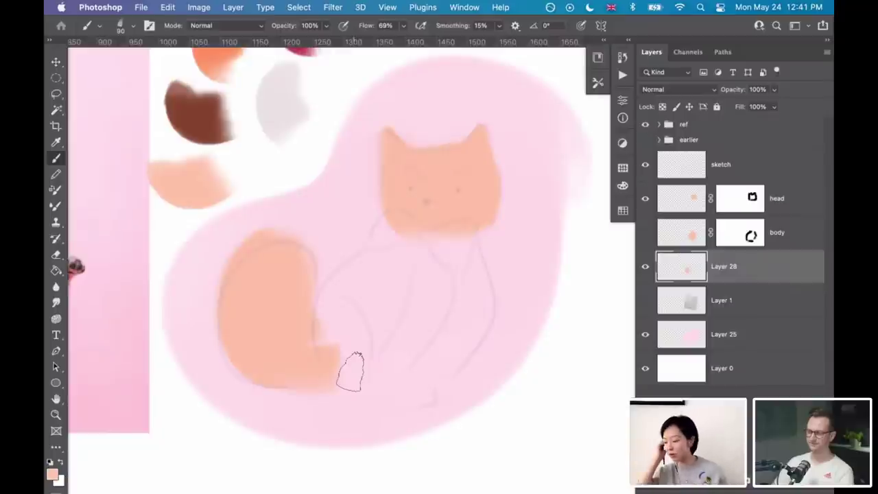
- Add a new layer directly above the head layer, below the sketch
{"action": "left_click", "coordinate": [678, 203]}
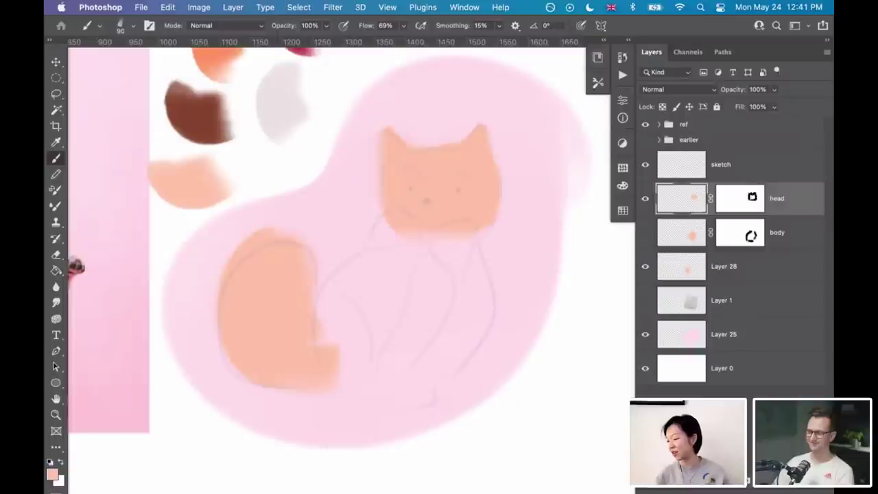
{"action": "key", "text": "alt+shift+super+n"}
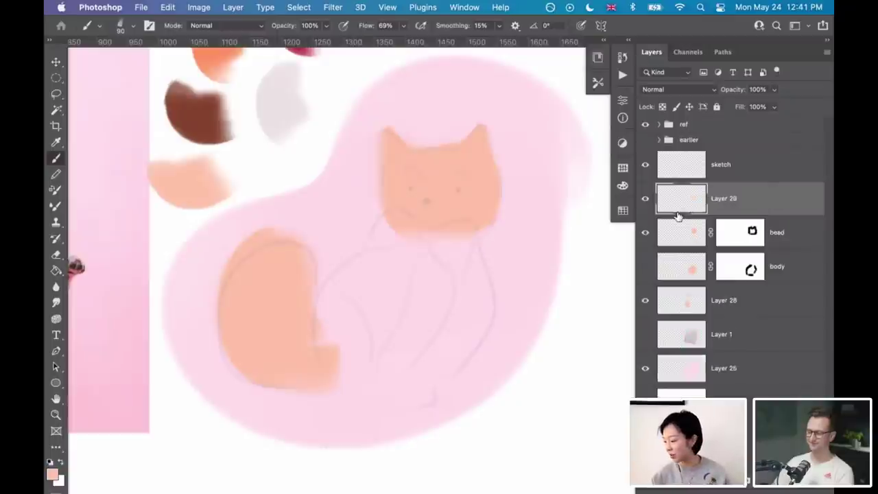
{"action": "key", "text": "super+0"}
{"action": "left_click_drag", "start_coordinate": [428, 301], "coordinate": [244, 324]}
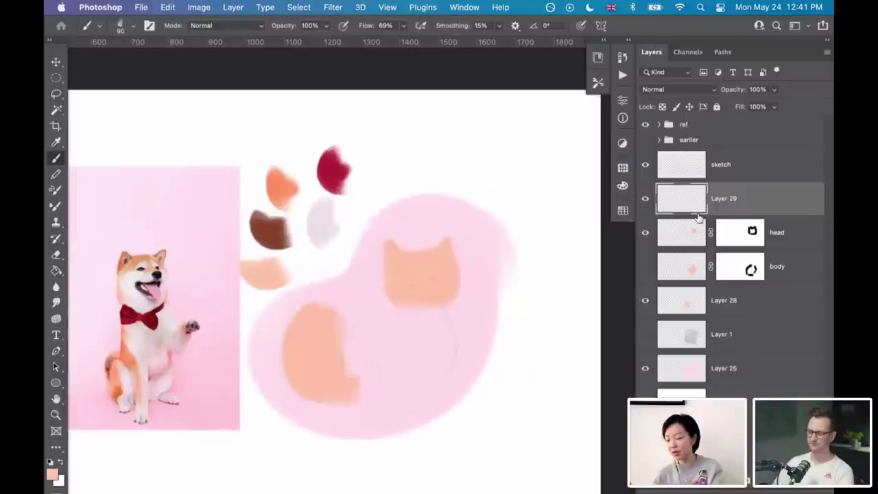
- Clip Layer 29 to the head layer and set its blend mode to Multiply
{"action": "left_click", "coordinate": [698, 217], "text": "alt"}
{"action": "key", "text": "super+plus"}
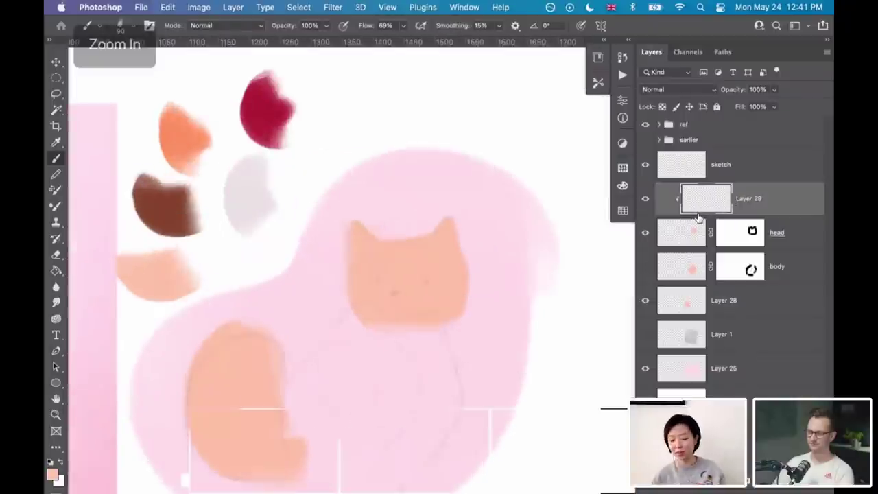
{"action": "left_click_drag", "start_coordinate": [495, 316], "coordinate": [418, 262]}
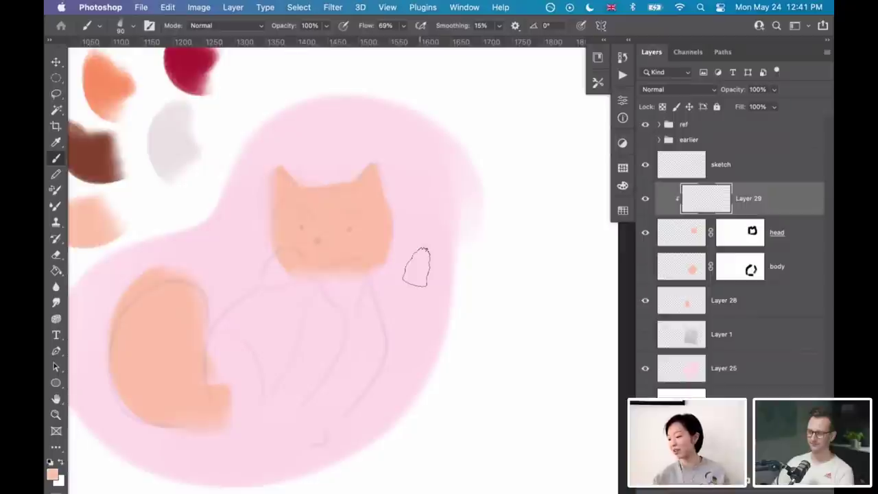
{"action": "left_click", "coordinate": [678, 89]}
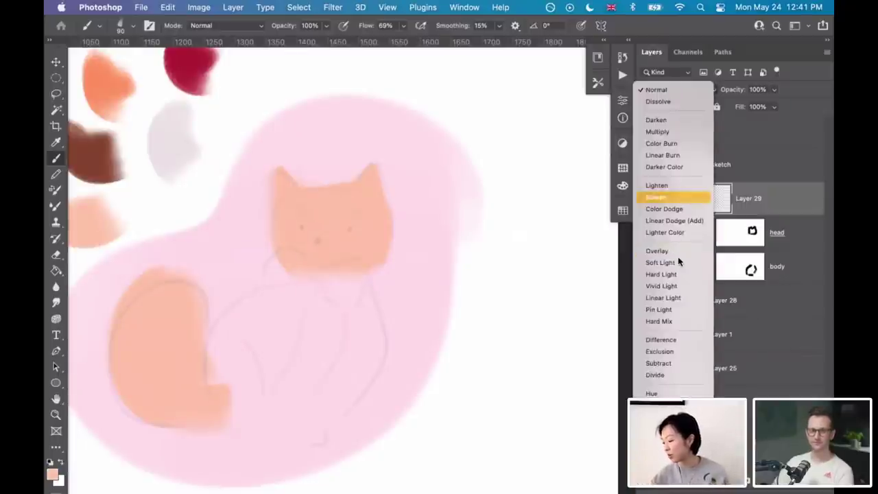
{"action": "left_click", "coordinate": [674, 132]}
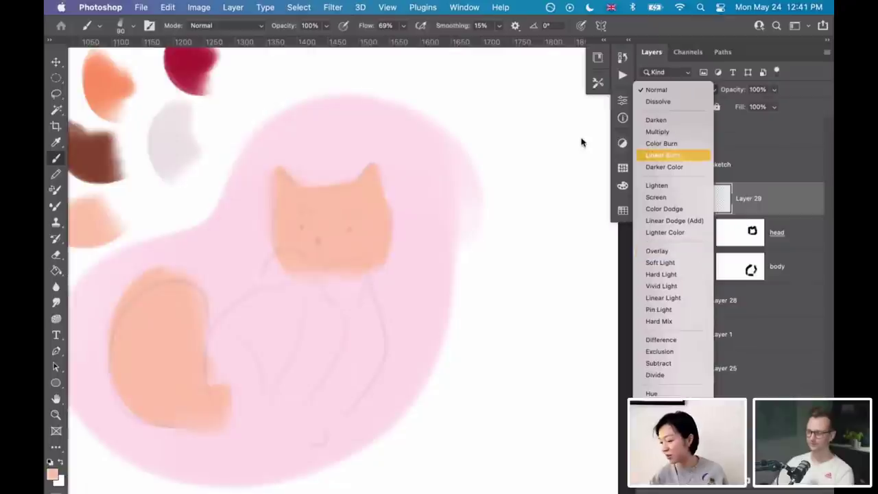
- Sample the head's peach and brush soft shading along both sides of the face and beside the ears
{"action": "left_click", "coordinate": [359, 214], "text": "alt"}
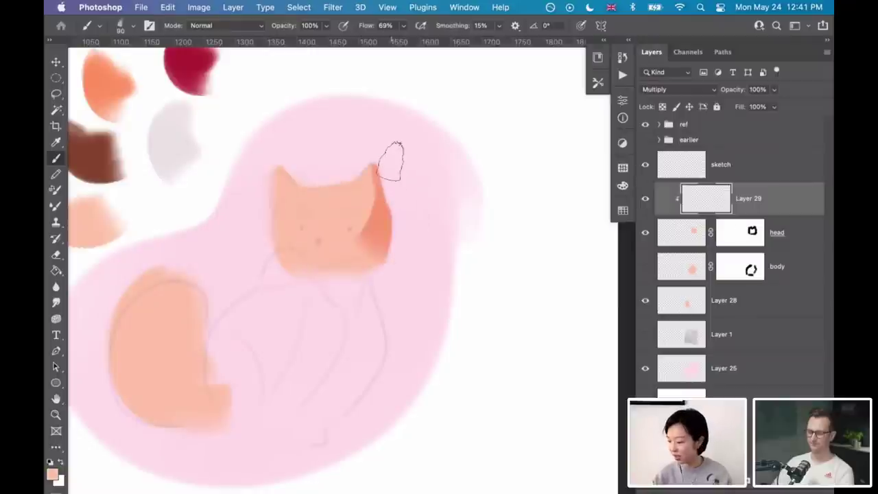
{"action": "left_click_drag", "start_coordinate": [374, 174], "coordinate": [371, 254]}
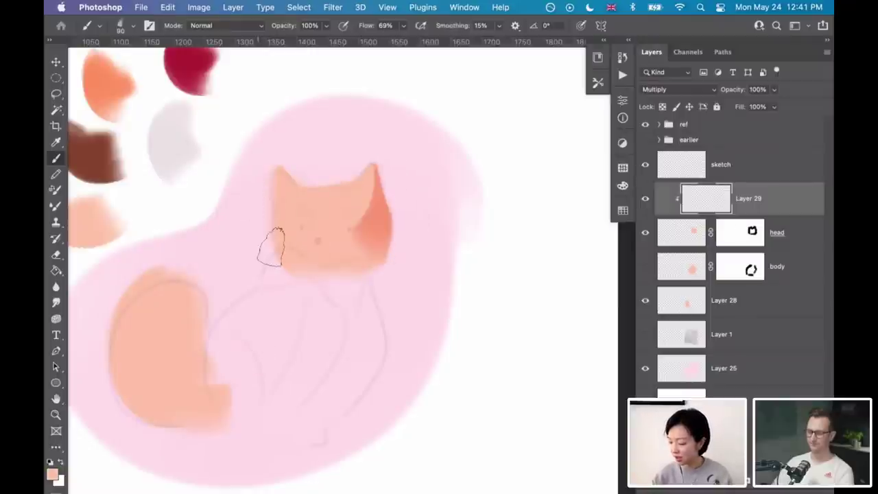
{"action": "left_click_drag", "start_coordinate": [274, 216], "coordinate": [316, 268]}
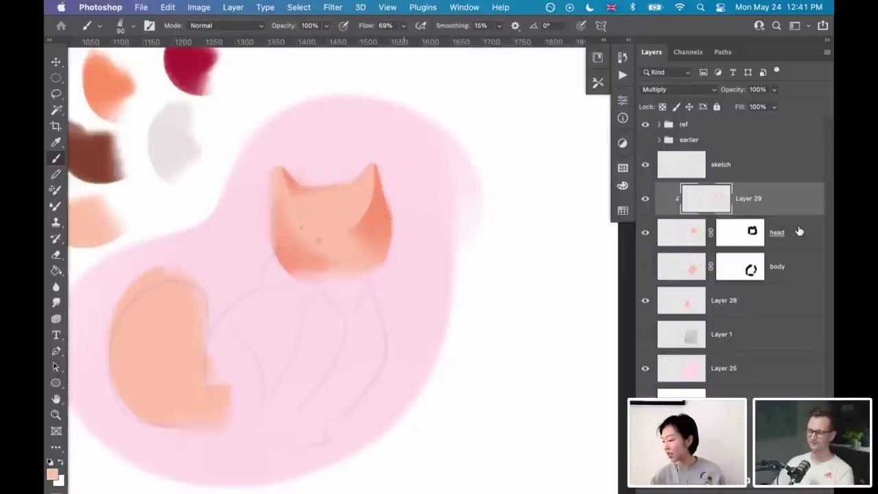
- Add a clipped layer above Layer 29 and brush pale grey and white cheeks across the lower face, undoing unwanted strokes
{"action": "key", "text": "super+alt+shift+n"}
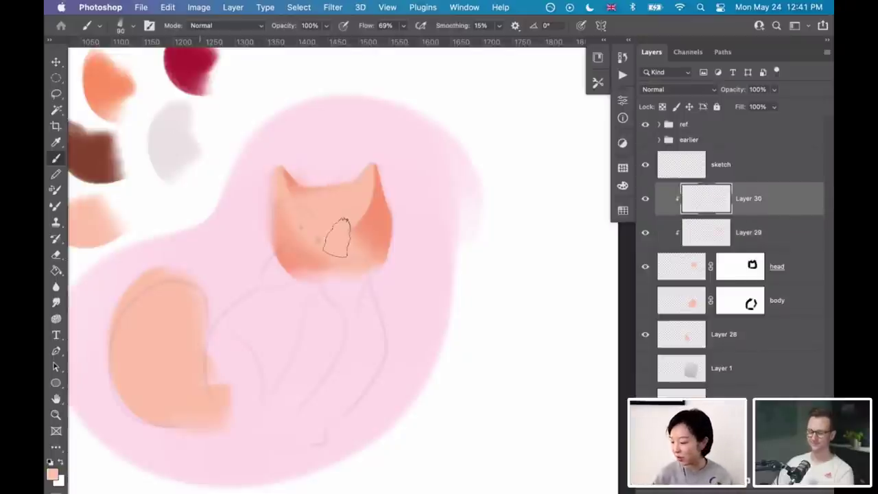
{"action": "mouse_move", "coordinate": [255, 226]}
{"action": "left_mouse_down"}
{"action": "mouse_move", "coordinate": [375, 277]}
{"action": "mouse_move", "coordinate": [335, 281]}
{"action": "mouse_move", "coordinate": [377, 244]}
{"action": "mouse_move", "coordinate": [323, 269]}
{"action": "left_mouse_up"}
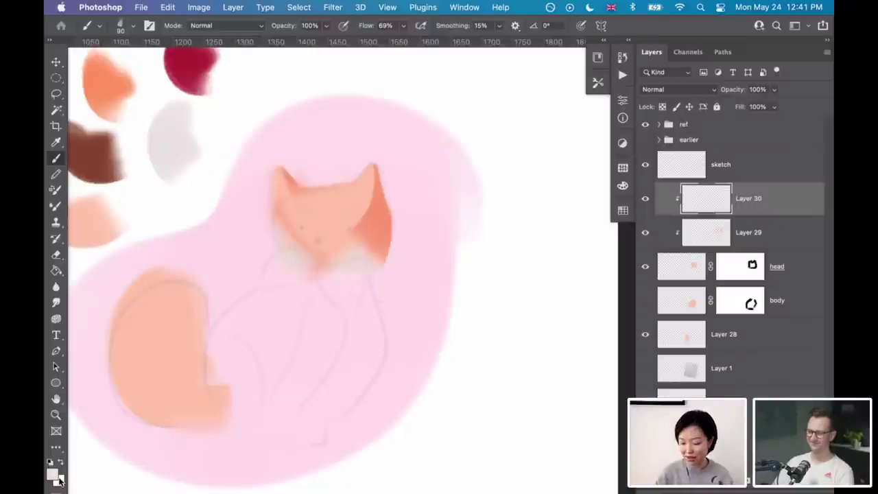
{"action": "key", "text": "x"}
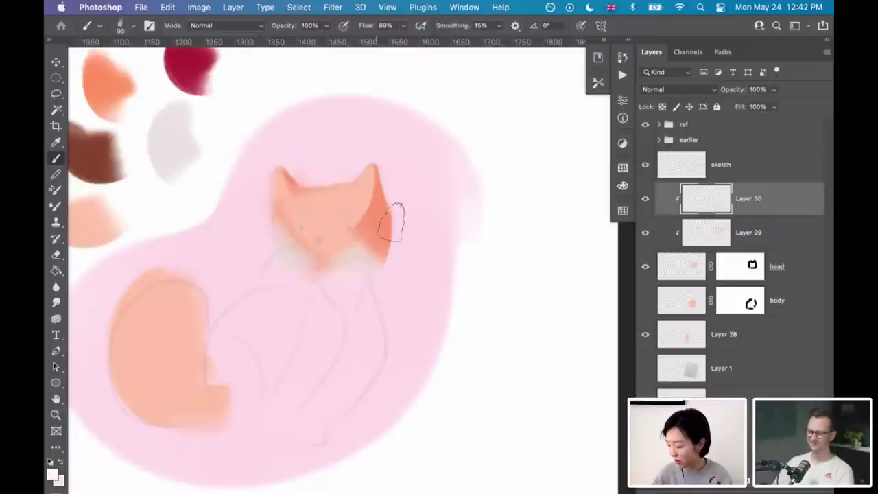
{"action": "key", "text": "super+z"}
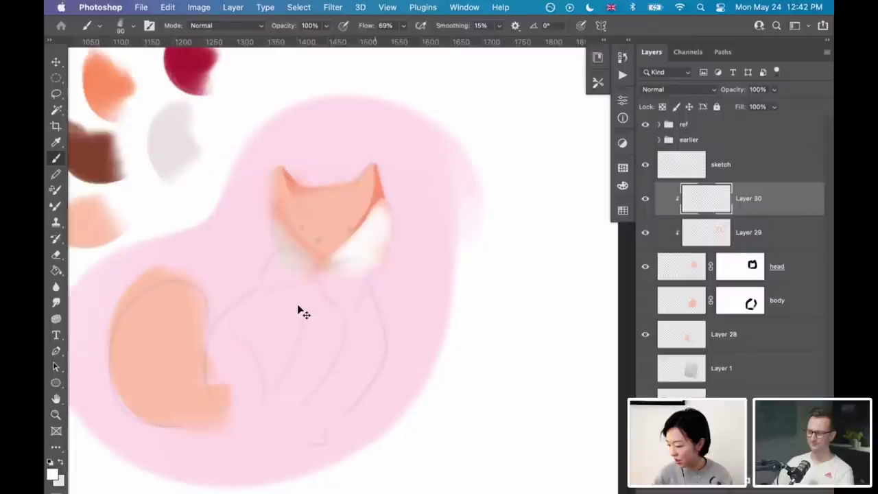
{"action": "key", "text": "super+z"}
{"action": "key", "text": "super+z"}
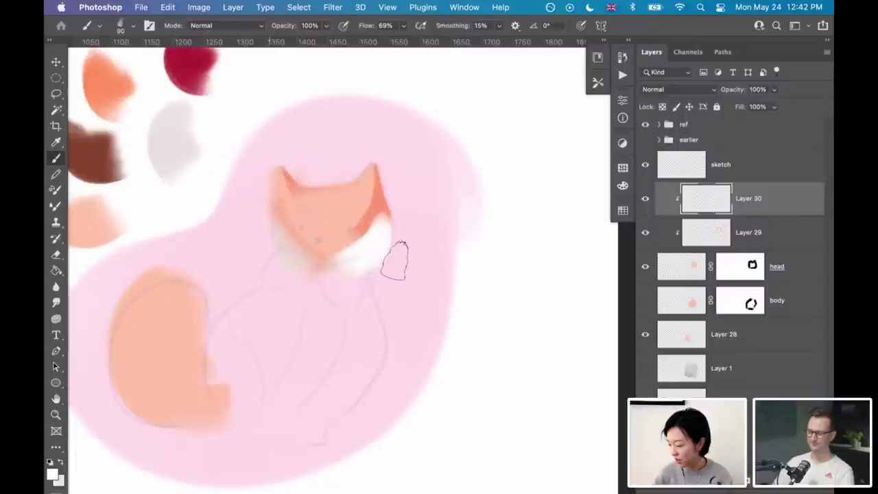
{"action": "left_click_drag", "start_coordinate": [277, 250], "coordinate": [319, 268]}
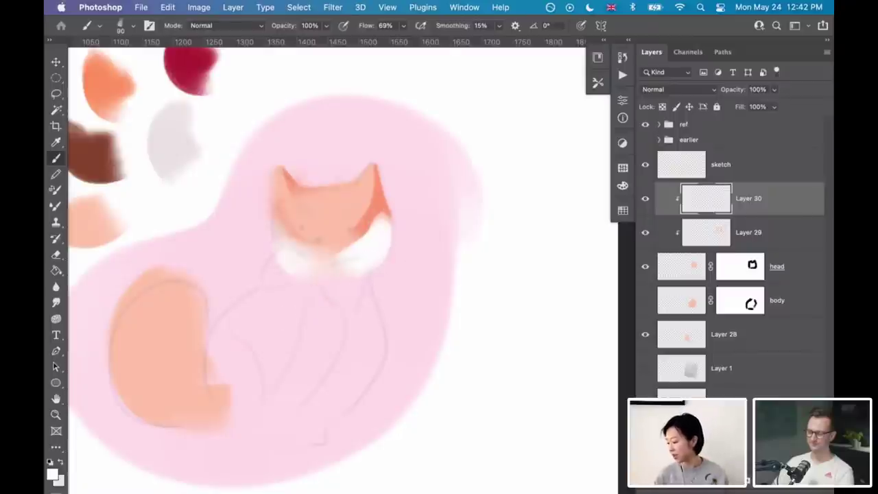
- Add a clipped layer above Layer 30, sample the brown swatch and brush dark shading inside the cat's left-hand ear
{"action": "left_click", "coordinate": [757, 234]}
{"action": "key", "text": "alt+shift+super+n"}
{"action": "left_click_drag", "start_coordinate": [763, 232], "coordinate": [773, 192]}
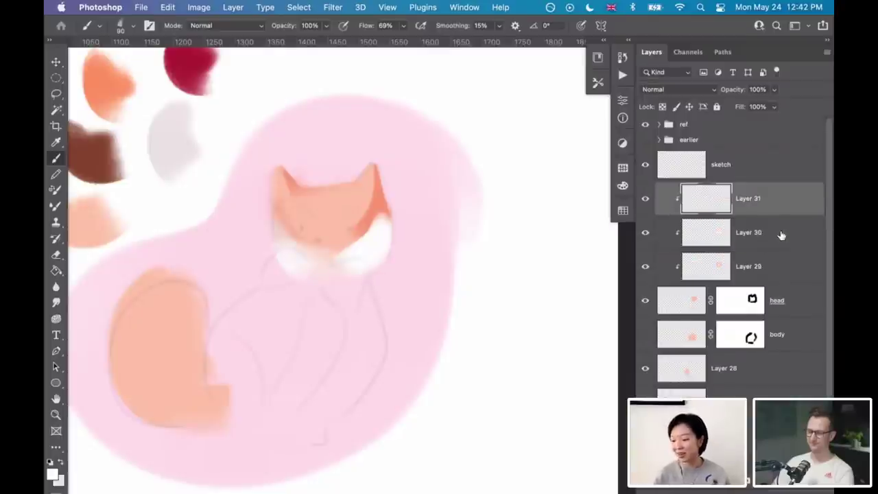
{"action": "left_click", "coordinate": [100, 149], "text": "alt"}
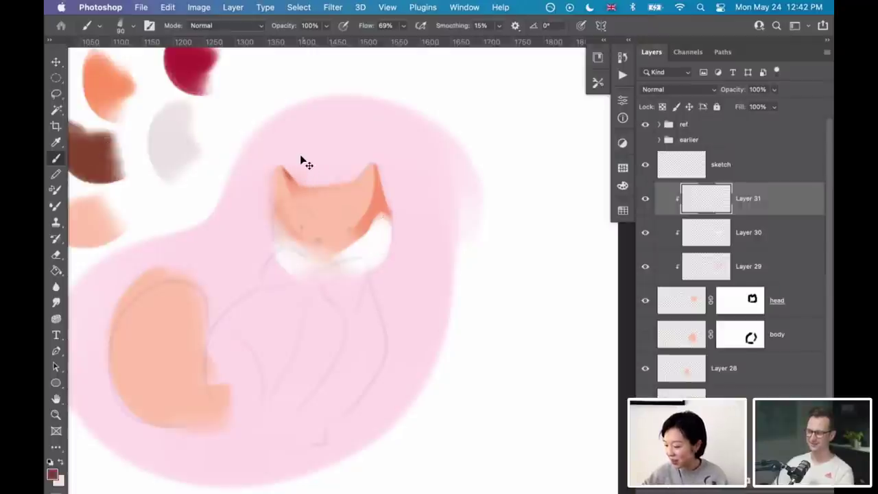
{"action": "left_click_drag", "start_coordinate": [281, 169], "coordinate": [292, 185]}
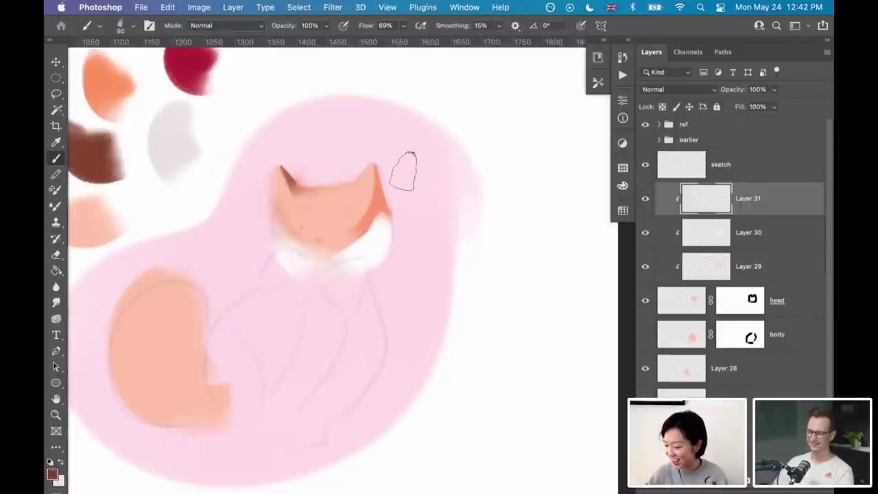
{"action": "key", "text": "super+z"}
{"action": "left_click_drag", "start_coordinate": [385, 232], "coordinate": [308, 294]}
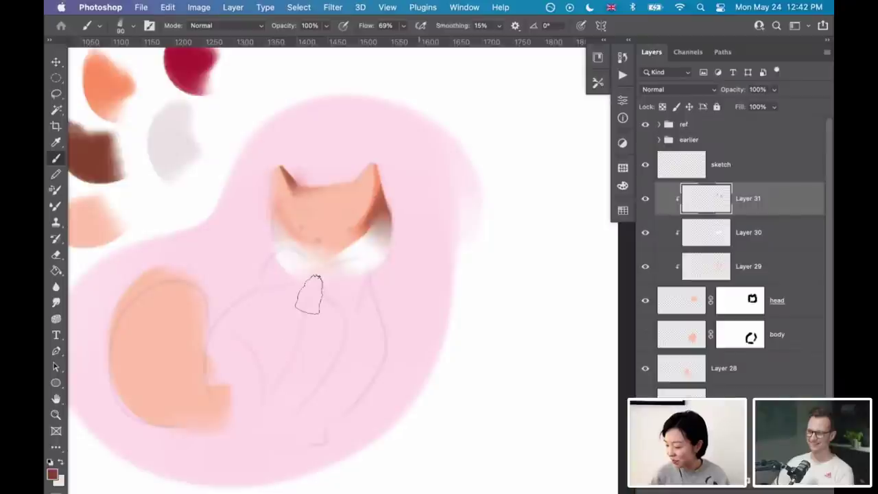
- Undo the dark stroke over the right-hand cheek, enlarge the brush to 125 and brush a soft grey shadow under the chin
{"action": "key", "text": "super+z"}
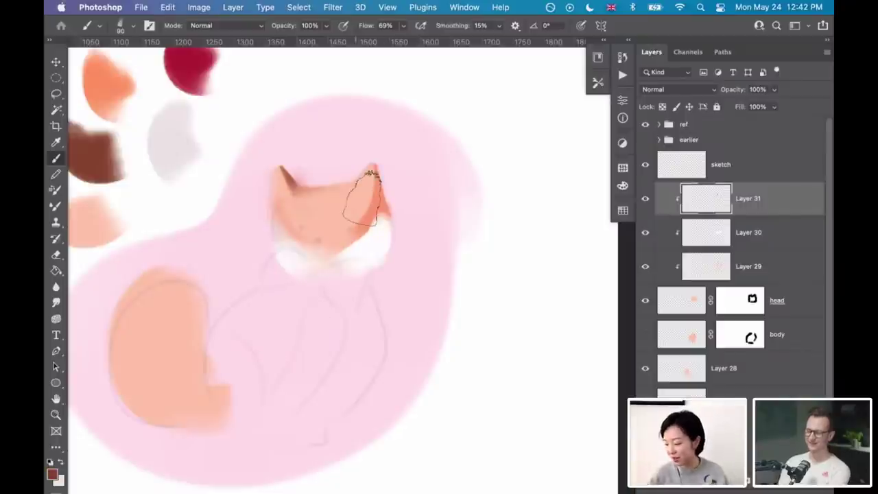
{"action": "key", "text": "bracketright"}
{"action": "key", "text": "bracketright"}
{"action": "left_click_drag", "start_coordinate": [317, 274], "coordinate": [349, 281]}
{"action": "key", "text": "super+z"}
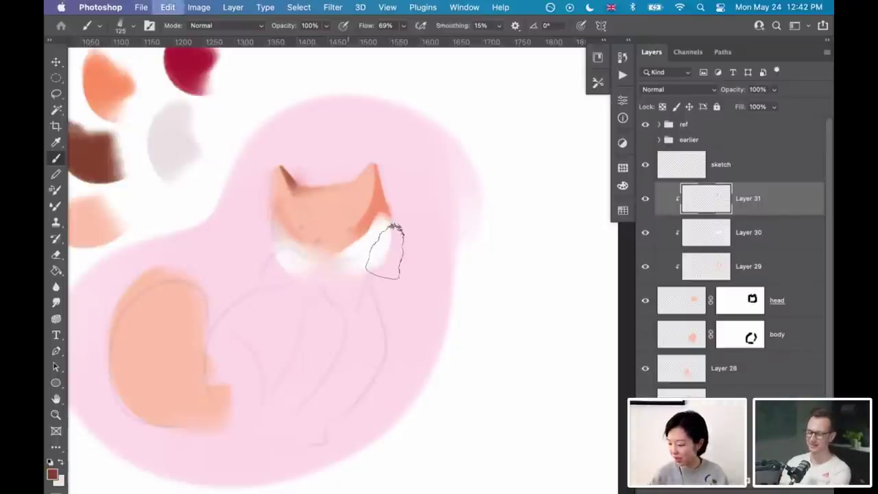
{"action": "key", "text": "super+z"}
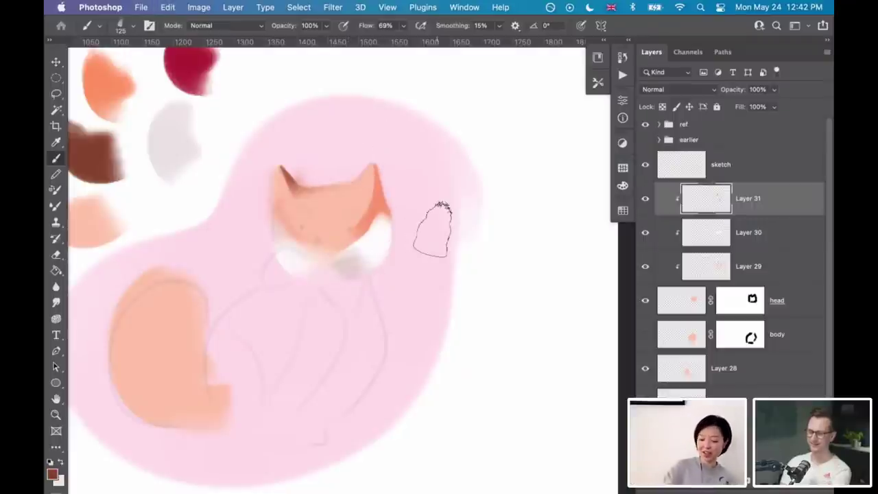
- Reduce the brush size to 90 and deepen the inner ears with the crimson swatch colour
{"action": "key", "text": "bracketleft"}
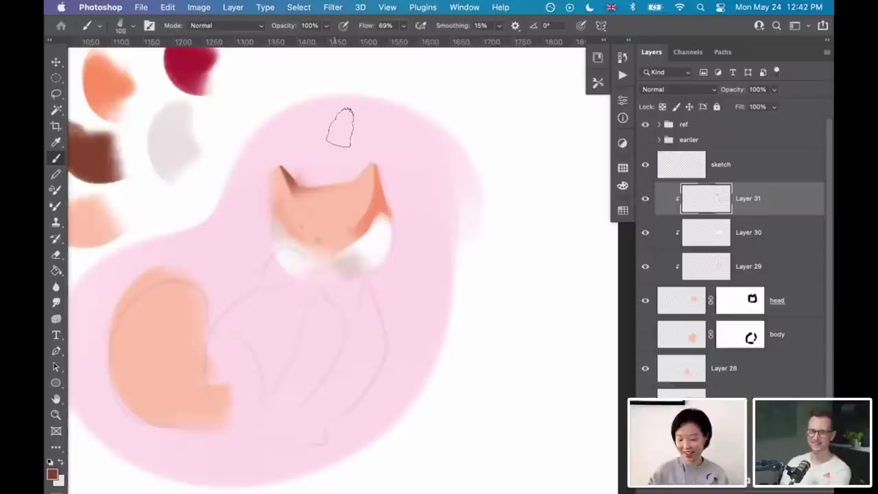
{"action": "key", "text": "bracketleft"}
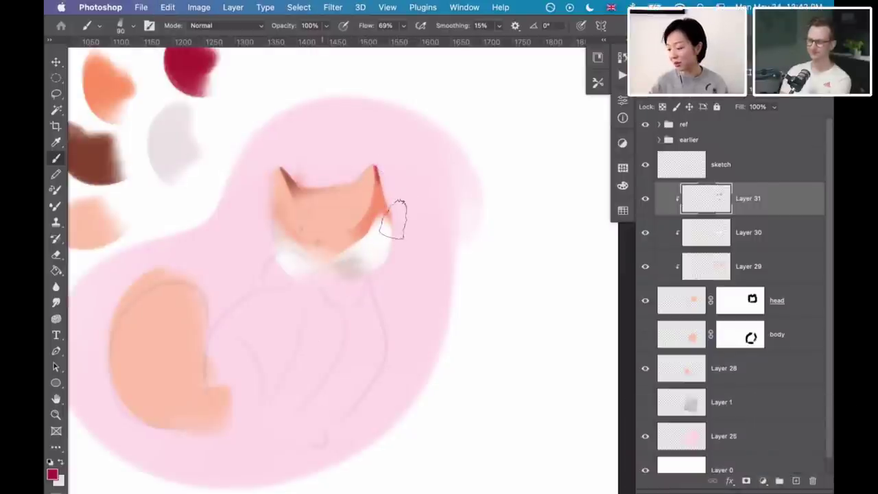
{"action": "key", "text": "super+shift+z"}
{"action": "key", "text": "super+z"}
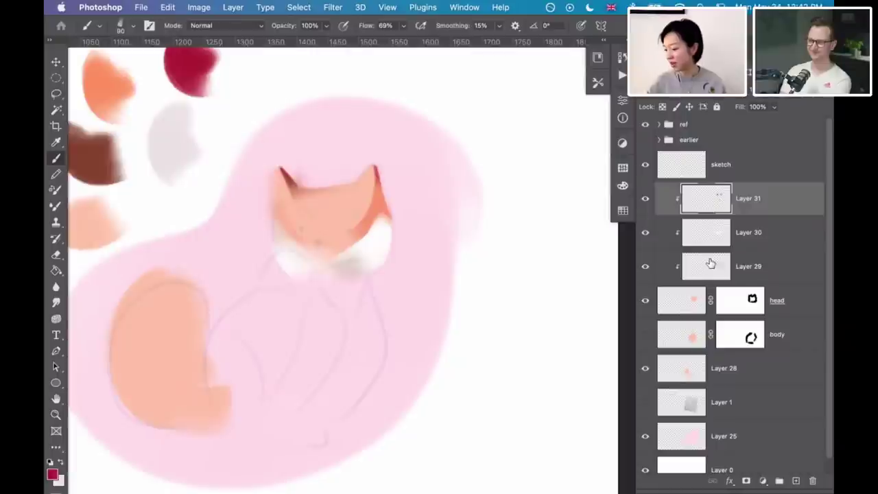
- Return to Layer 29, sample the head's peach and brush shading across the forehead between the ears, undoing the excess strokes
{"action": "key", "text": "alt+bracketleft"}
{"action": "key", "text": "alt+bracketleft"}
{"action": "left_click", "coordinate": [356, 192], "text": "alt"}
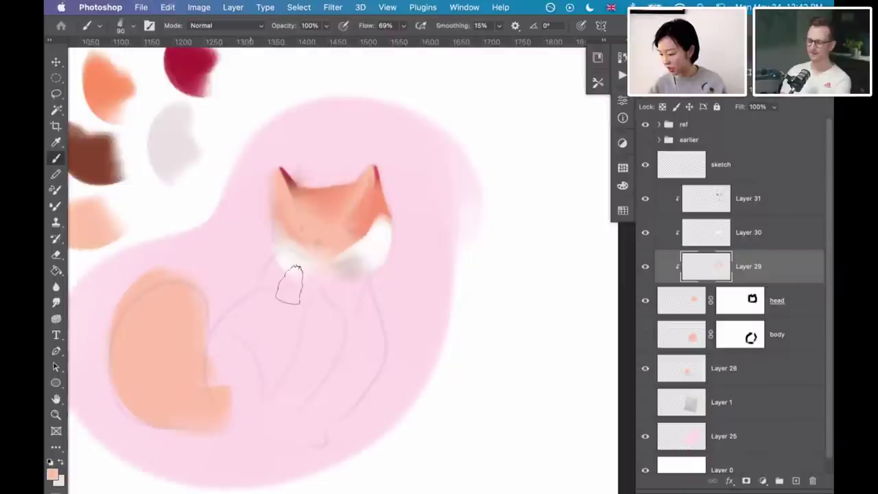
{"action": "key", "text": "super+z"}
{"action": "key", "text": "super+z"}
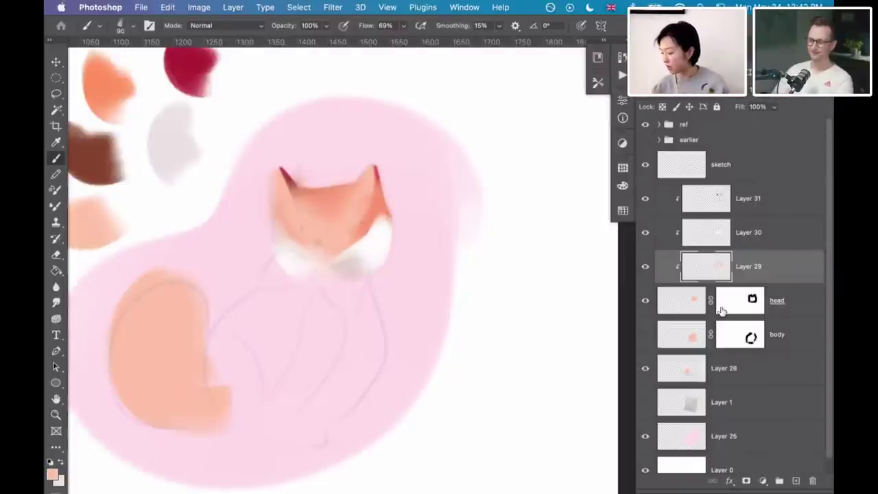
- Group the head layer with its three clipped layers and name the group "head"
{"action": "key", "text": "alt+bracketleft"}
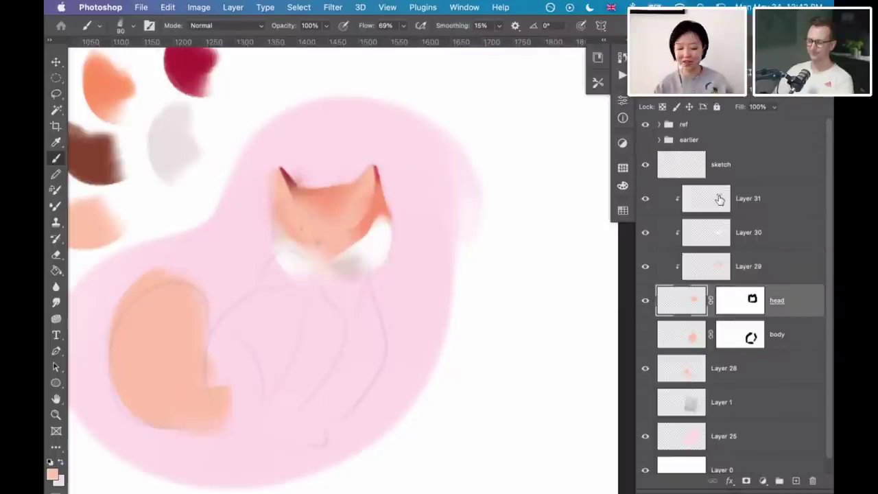
{"action": "left_click", "coordinate": [714, 199], "text": "shift"}
{"action": "key", "text": "super+g"}
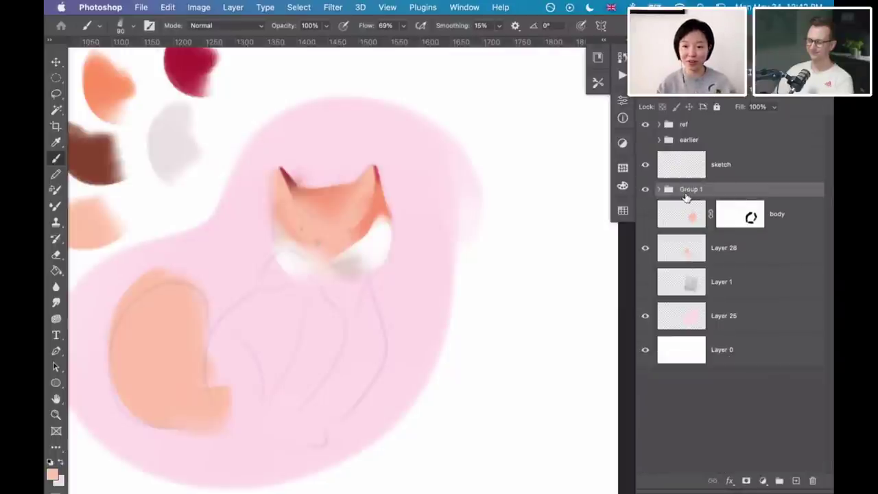
{"action": "double_click", "coordinate": [690, 189]}
{"action": "type", "text": "head"}
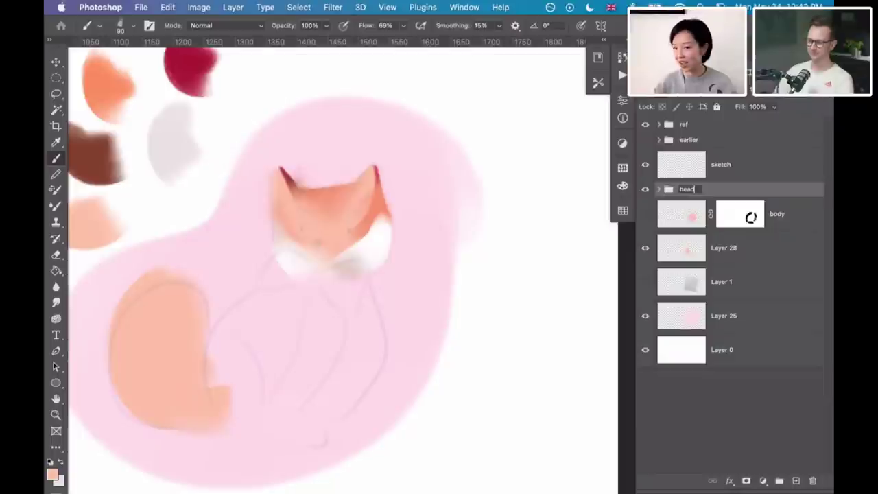
{"action": "key", "text": "Return"}
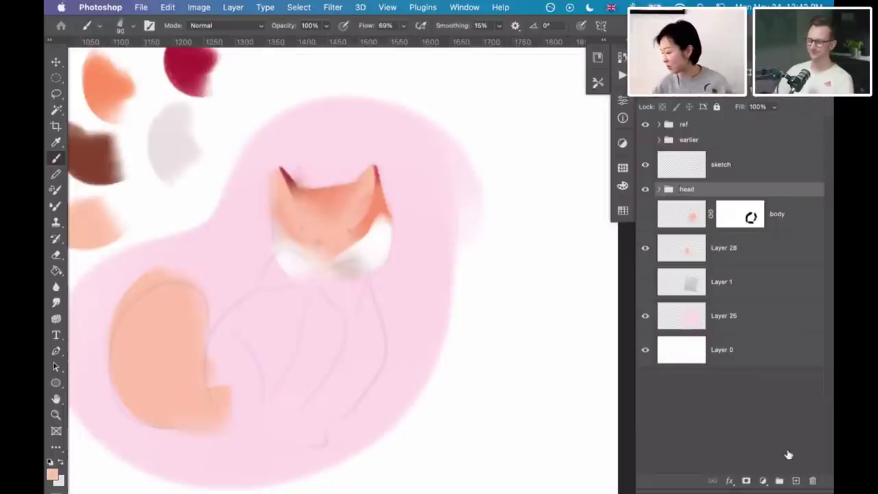
- Select the body layer and make it visible
{"action": "key", "text": "alt+bracketleft"}
{"action": "key", "text": "super+comma"}
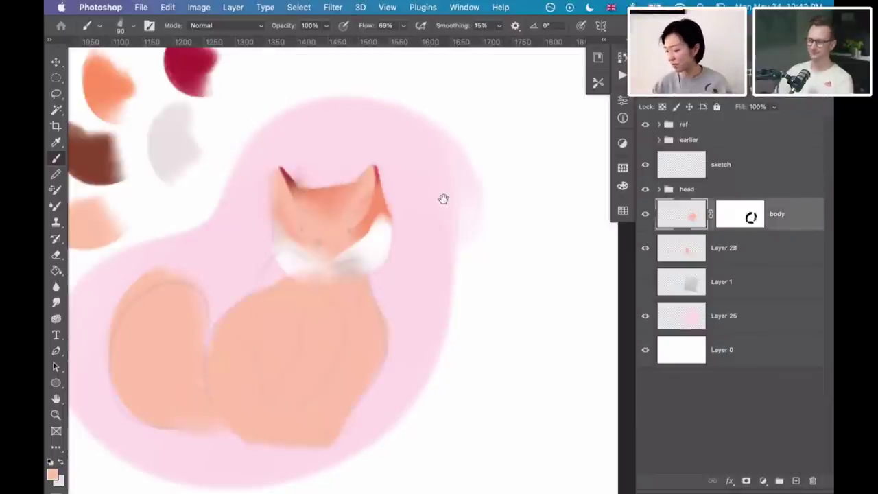
{"action": "scroll", "coordinate": [443, 199], "scroll_direction": "down", "scroll_amount": 2}
{"action": "scroll", "coordinate": [467, 239], "scroll_direction": "down", "scroll_amount": 3}
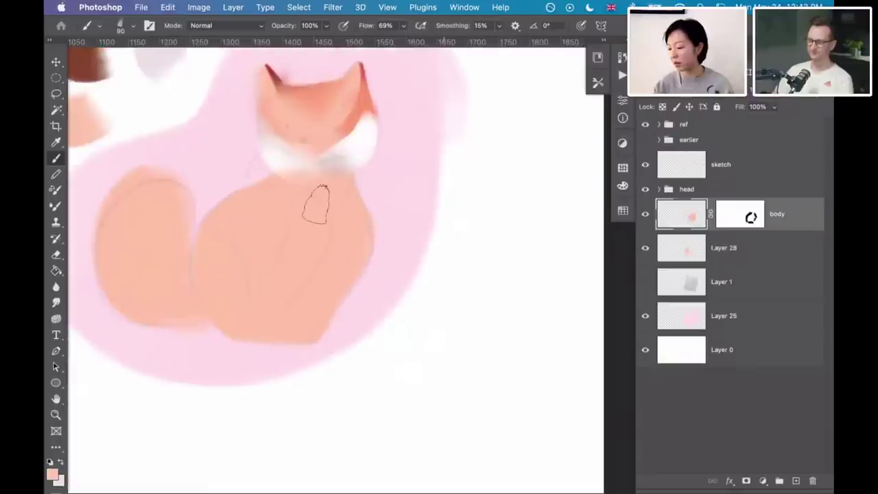
{"action": "scroll", "coordinate": [400, 246], "scroll_direction": "up", "scroll_amount": 2}
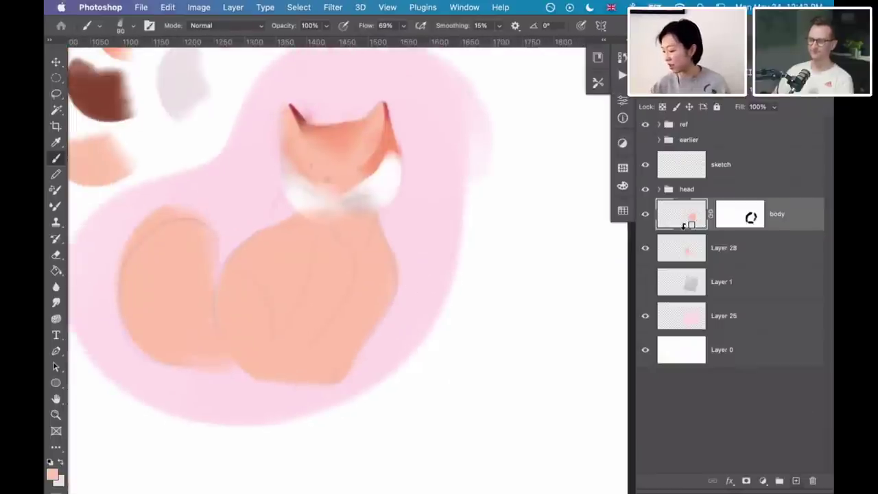
- Clip a new Multiply layer to the body layer and brush sampled peach shading down the body's right-hand side
{"action": "key", "text": "super+shift+alt+n"}
{"action": "key", "text": "super+alt+g"}
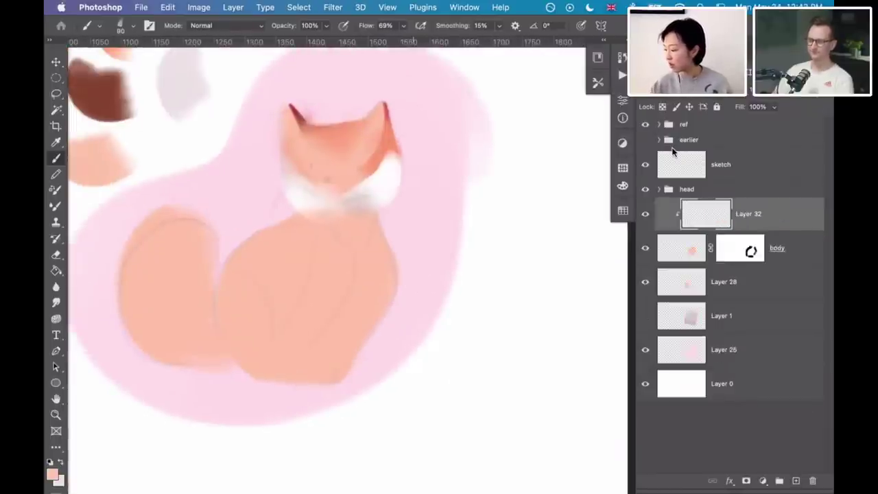
{"action": "left_click", "coordinate": [669, 90]}
{"action": "left_click", "coordinate": [674, 131]}
{"action": "left_click", "coordinate": [315, 318]}
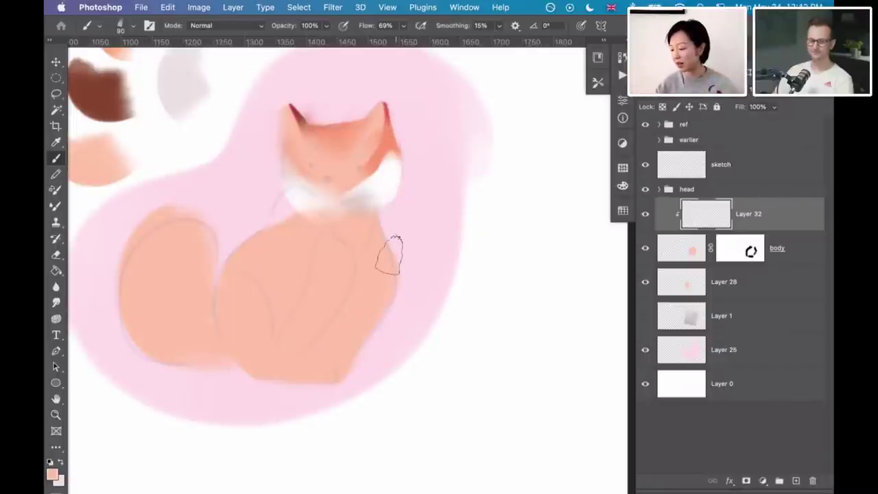
{"action": "left_click_drag", "start_coordinate": [391, 319], "coordinate": [373, 209]}
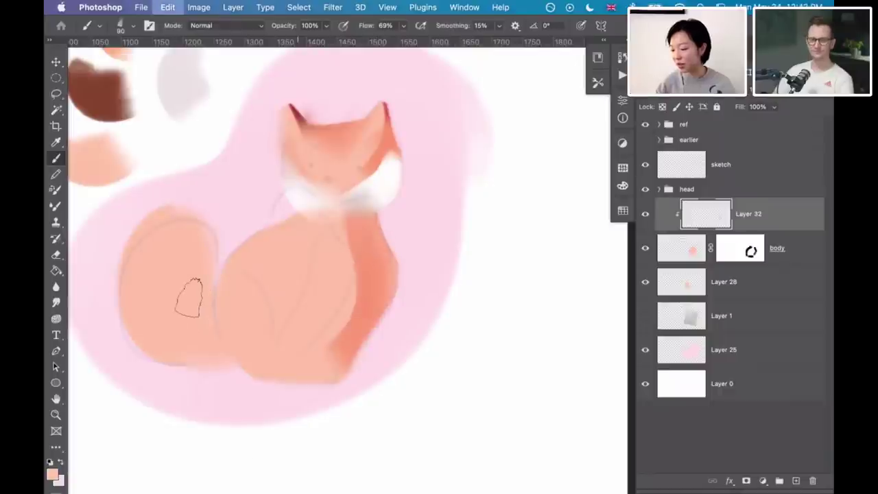
- Undo the trial strokes and brush the peach shading again along the body's lower left edge and right-hand side
{"action": "key", "text": "super+z"}
{"action": "key", "text": "super+z"}
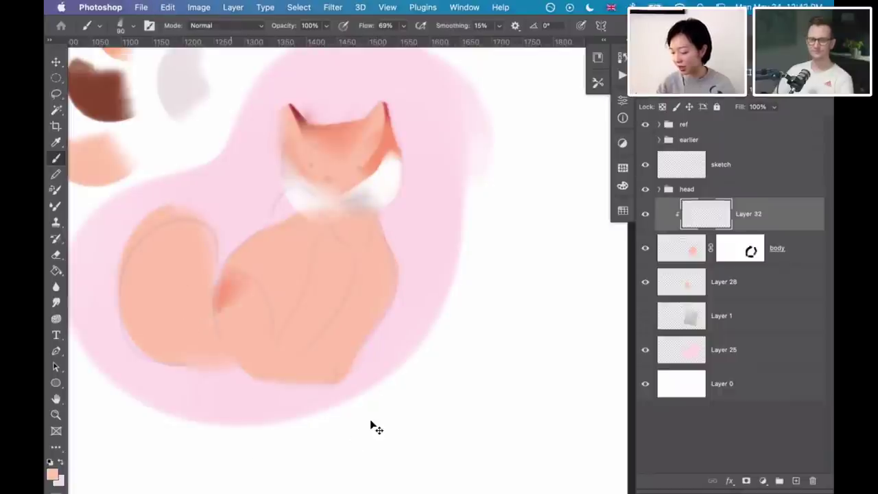
{"action": "key", "text": "super+z"}
{"action": "key", "text": "super+z"}
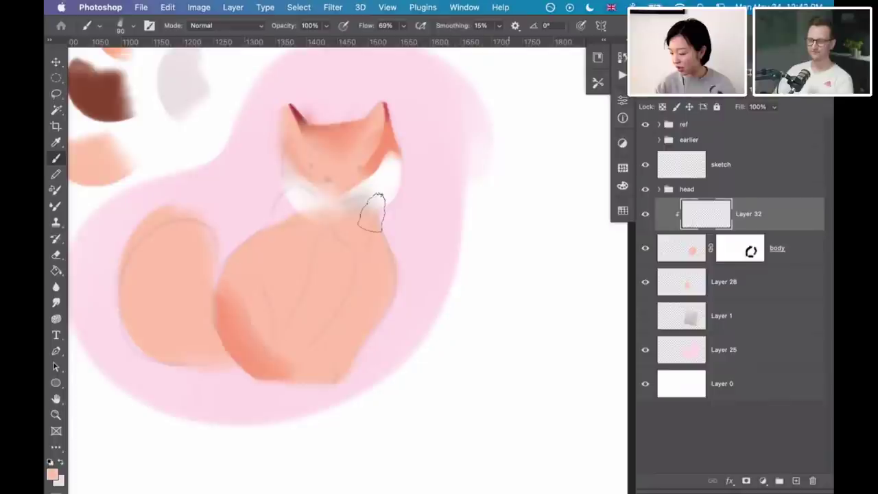
{"action": "key", "text": "super+shift+z"}
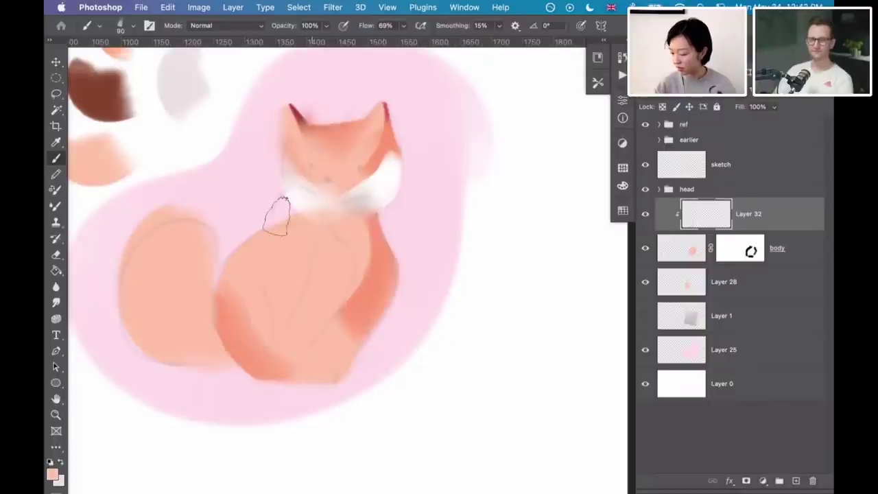
{"action": "key", "text": "super+shift+z"}
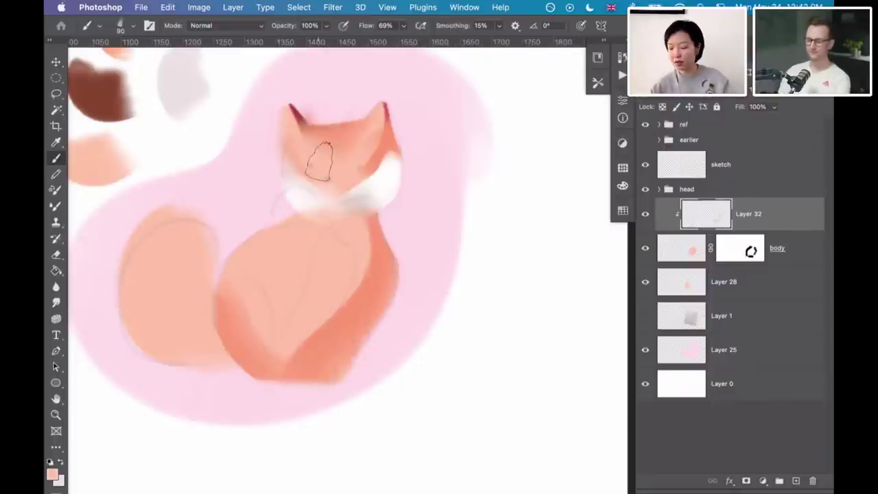
- Sample the dark brown swatch and try a shadow beneath the chin with a 150 px brush, undoing the stroke
{"action": "key", "text": "bracketright"}
{"action": "key", "text": "bracketright"}
{"action": "key", "text": "bracketright"}
{"action": "key", "text": "bracketright"}
{"action": "key", "text": "bracketright"}
{"action": "key", "text": "bracketright"}
{"action": "left_click", "coordinate": [102, 87], "text": "alt"}
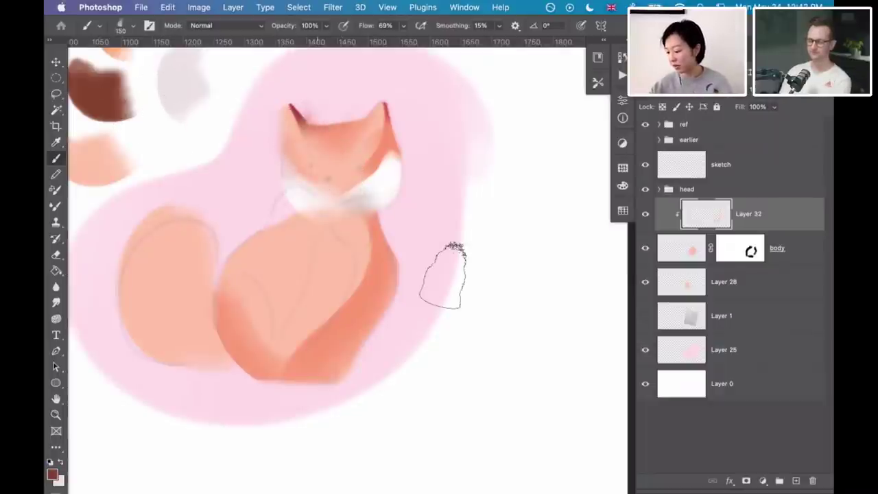
{"action": "mouse_move", "coordinate": [321, 192]}
{"action": "left_mouse_down"}
{"action": "mouse_move", "coordinate": [343, 216]}
{"action": "mouse_move", "coordinate": [331, 223]}
{"action": "left_mouse_up"}
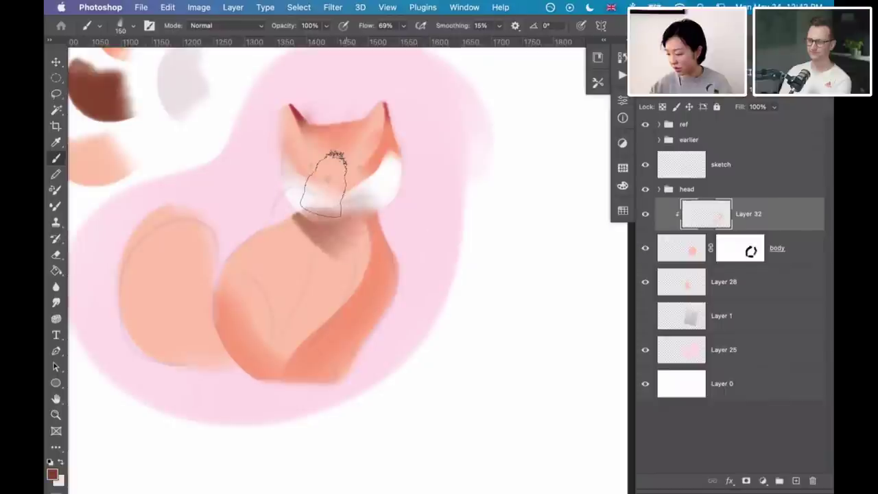
{"action": "key", "text": "super+z"}
- Switch to the brush with 38% flow at 100 px and paint a soft brown shadow on the body beneath the chin
{"action": "right_click", "coordinate": [484, 173]}
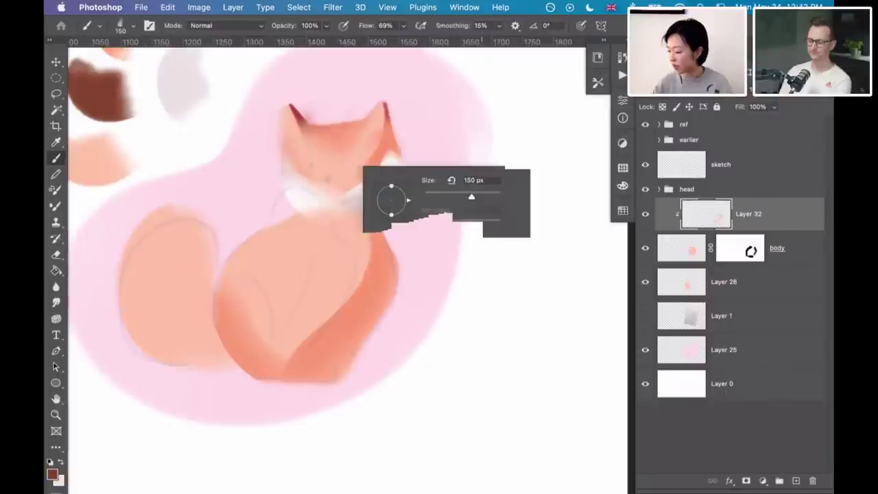
{"action": "key", "text": "Return"}
{"action": "key", "text": "bracketleft"}
{"action": "key", "text": "bracketleft"}
{"action": "key", "text": "bracketleft"}
{"action": "key", "text": "bracketleft"}
{"action": "key", "text": "bracketleft"}
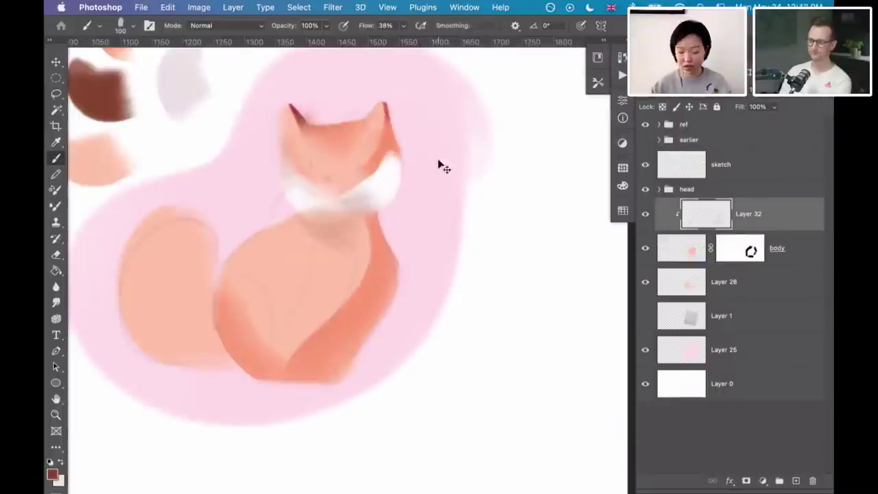
{"action": "key", "text": "super+z"}
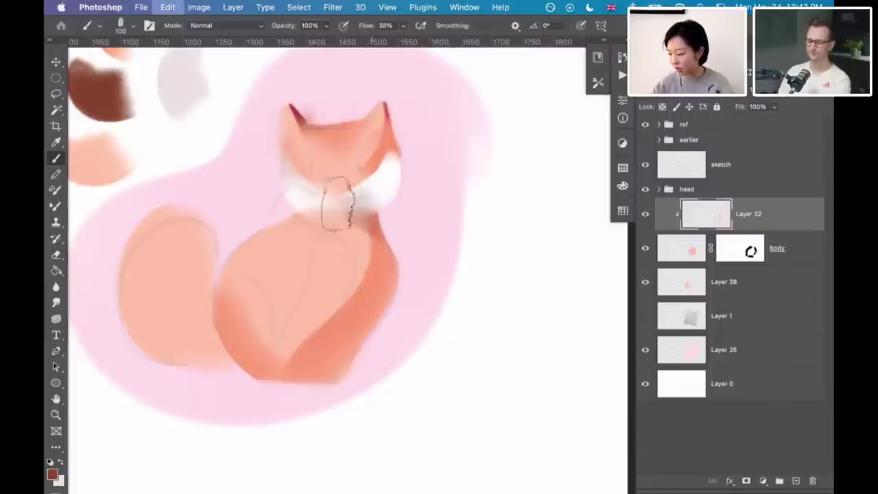
{"action": "key", "text": "super+shift+z"}
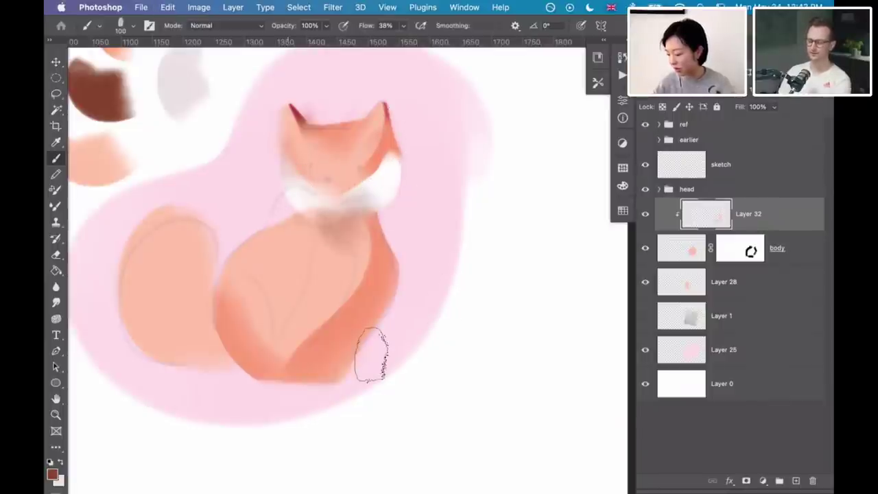
- Brush faint brown shading along the lower edges of the body, undoing the excess strokes
{"action": "left_click_drag", "start_coordinate": [317, 383], "coordinate": [308, 400]}
{"action": "key", "text": "super+z"}
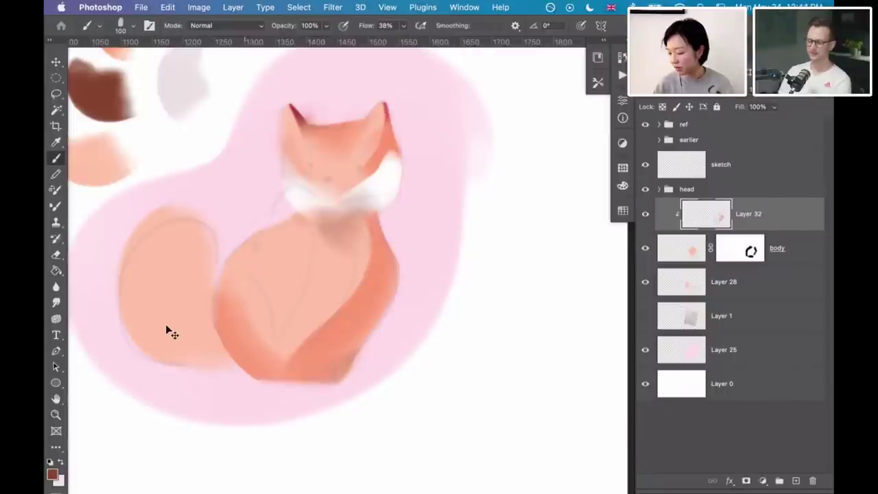
{"action": "key", "text": "super+shift+z"}
{"action": "key", "text": "super+z"}
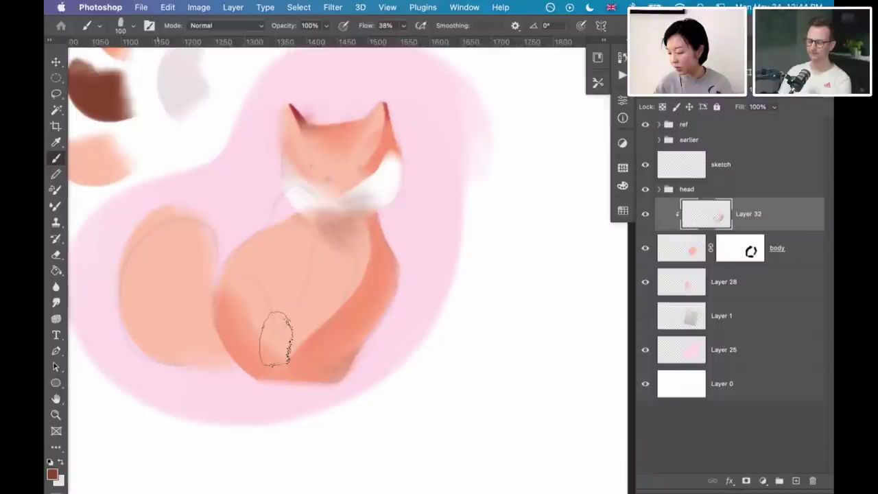
{"action": "key", "text": "super+shift+z"}
{"action": "key", "text": "super+z"}
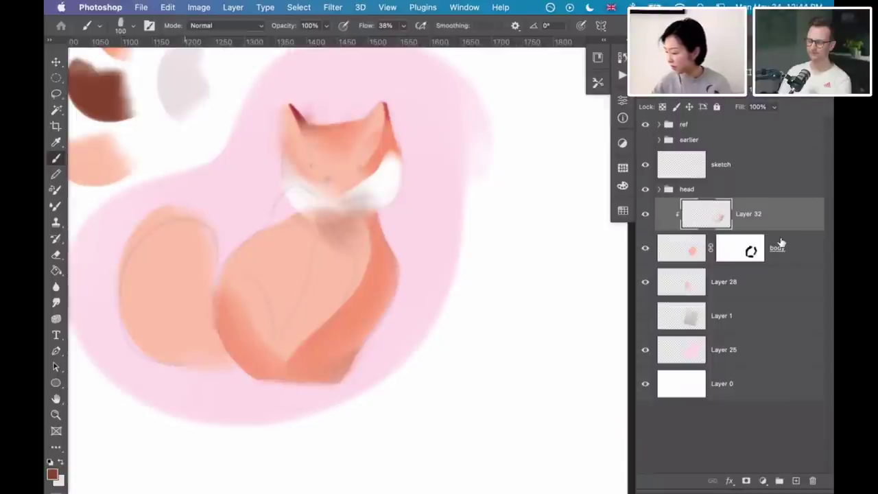
{"action": "key", "text": "super+shift+z"}
- Clip a new layer directly above the body layer and paint a white chest stripe with the 69% flow brush at 125 px
{"action": "key", "text": "alt+bracketleft"}
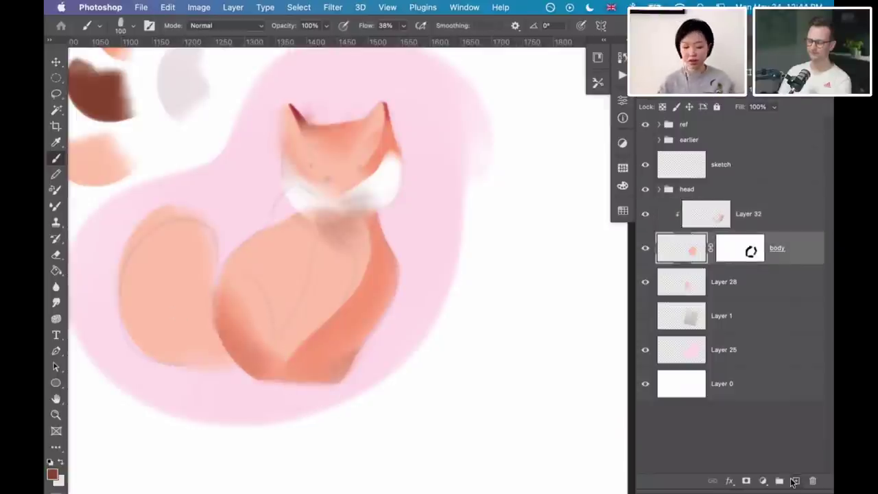
{"action": "left_click", "coordinate": [793, 482]}
{"action": "key", "text": "bracketleft"}
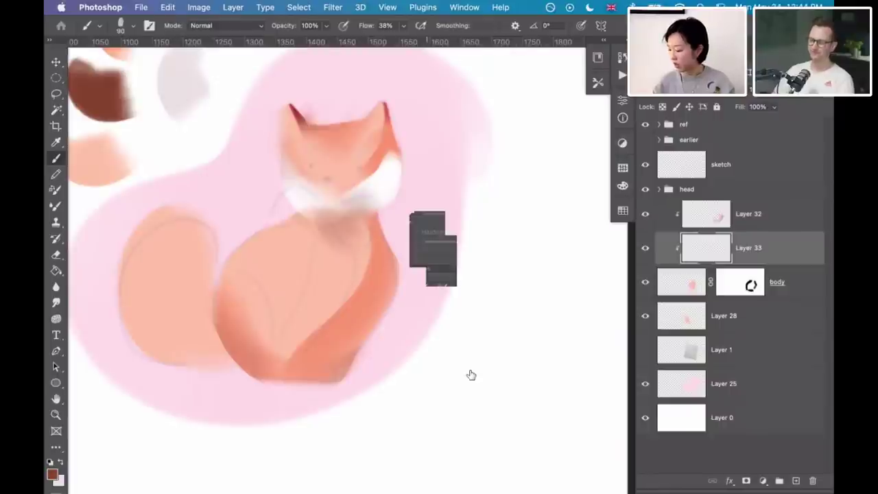
{"action": "right_click", "coordinate": [471, 374]}
{"action": "double_click", "coordinate": [399, 292]}
{"action": "key", "text": "bracketleft"}
{"action": "key", "text": "bracketleft"}
{"action": "key", "text": "bracketleft"}
{"action": "key", "text": "bracketleft"}
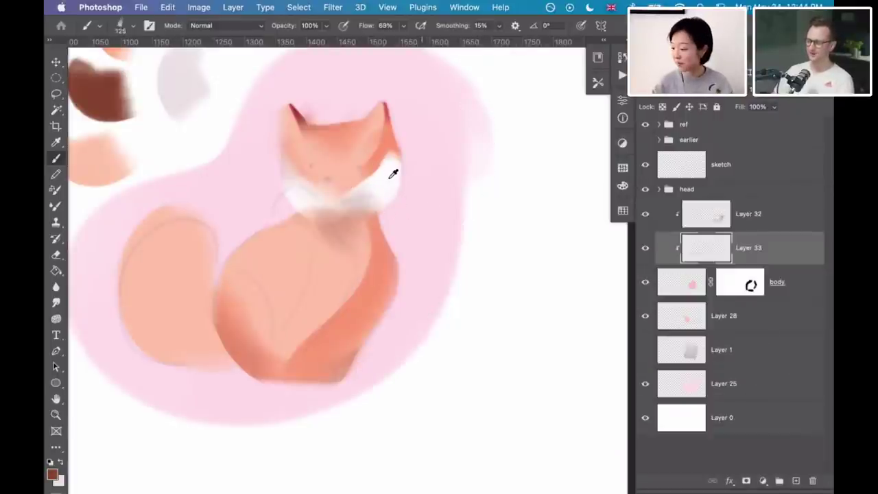
{"action": "key", "text": "x"}
{"action": "left_click_drag", "start_coordinate": [340, 230], "coordinate": [277, 346]}
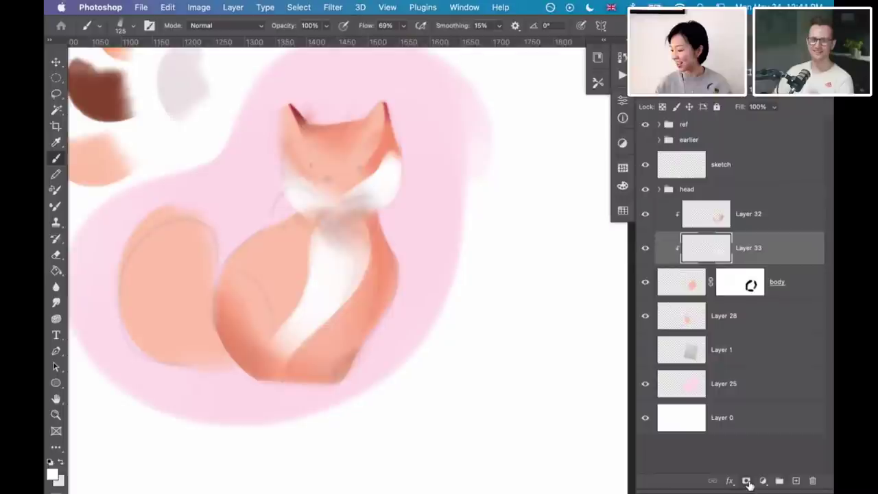
- Add a layer mask to the white chest layer and paint black on it to trim the stripe's edges into a tapered shape
{"action": "left_click", "coordinate": [748, 480]}
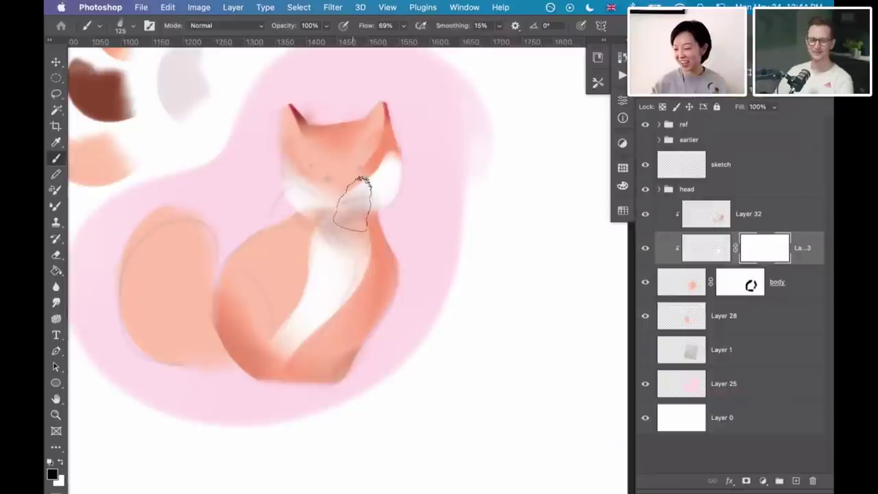
{"action": "left_click", "coordinate": [353, 394]}
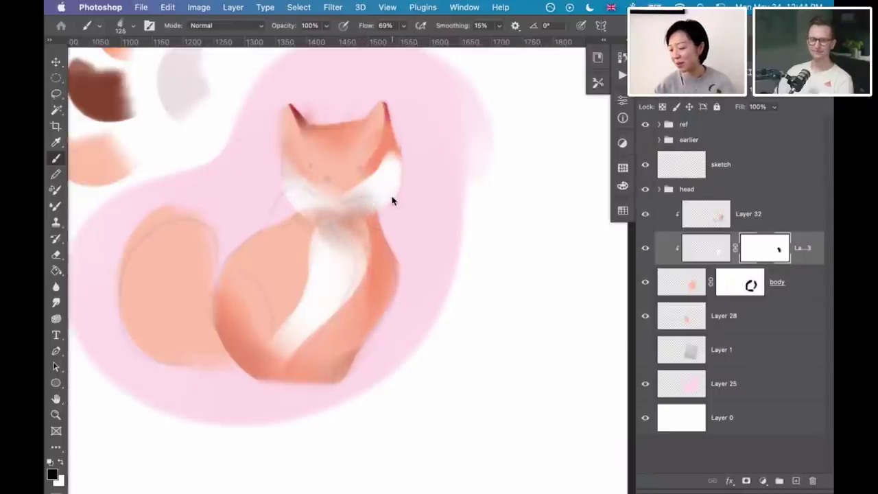
{"action": "left_click_drag", "start_coordinate": [363, 288], "coordinate": [307, 386]}
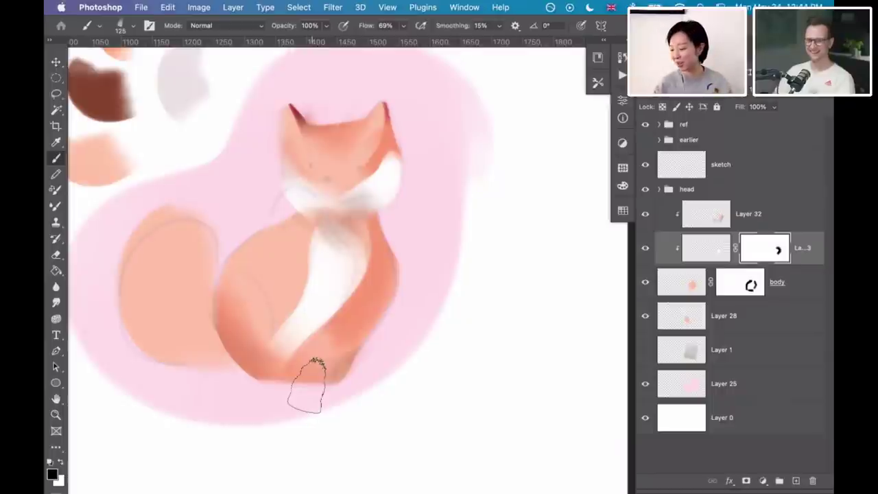
{"action": "left_click_drag", "start_coordinate": [260, 323], "coordinate": [288, 415]}
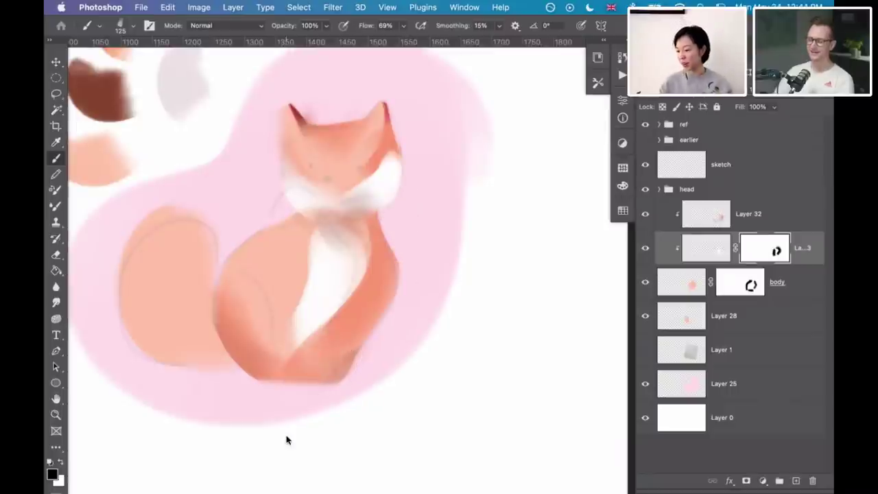
- Return to Layer 32, sample the crimson swatch and brush shading on the body's edge beside the tail, undoing the excess strokes
{"action": "left_click", "coordinate": [708, 220]}
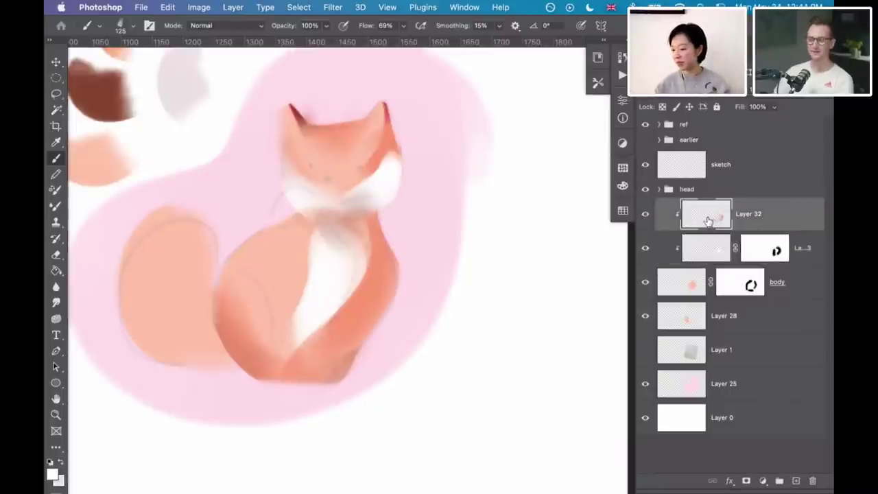
{"action": "scroll", "coordinate": [370, 137], "scroll_direction": "up", "scroll_amount": 3}
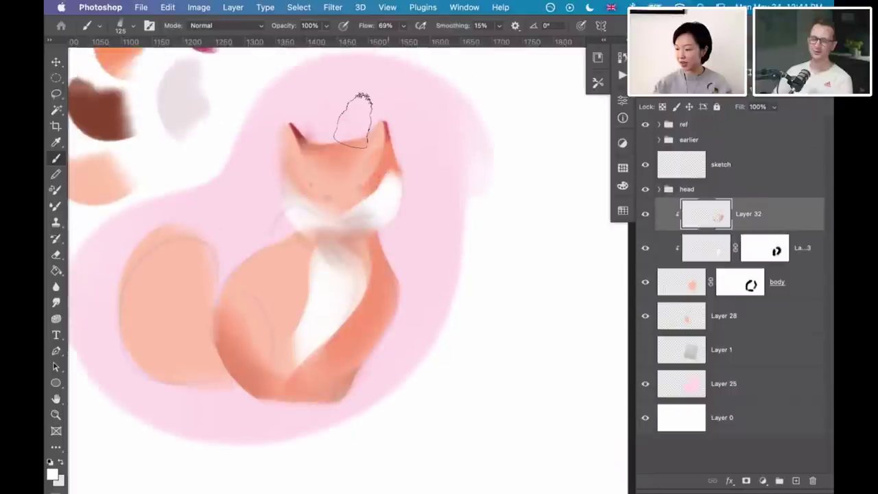
{"action": "scroll", "coordinate": [206, 61], "scroll_direction": "up", "scroll_amount": 1}
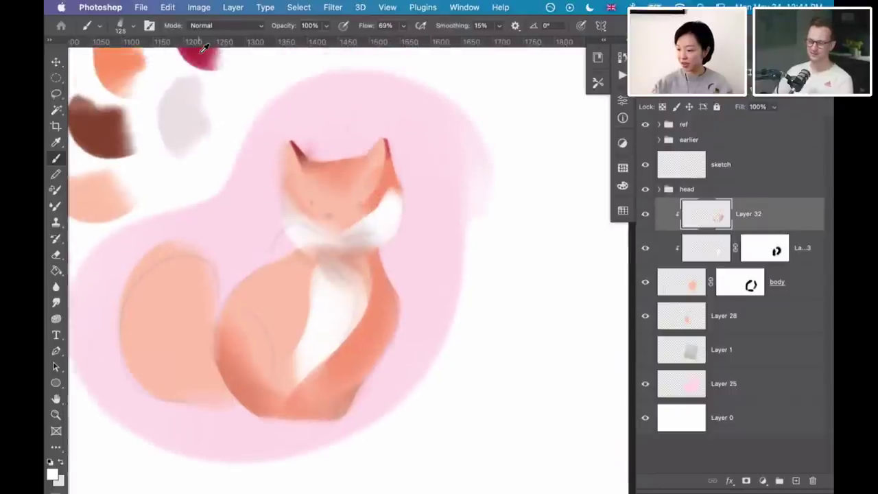
{"action": "left_click", "coordinate": [202, 49], "text": "alt"}
{"action": "scroll", "coordinate": [202, 243], "scroll_direction": "down", "scroll_amount": 3}
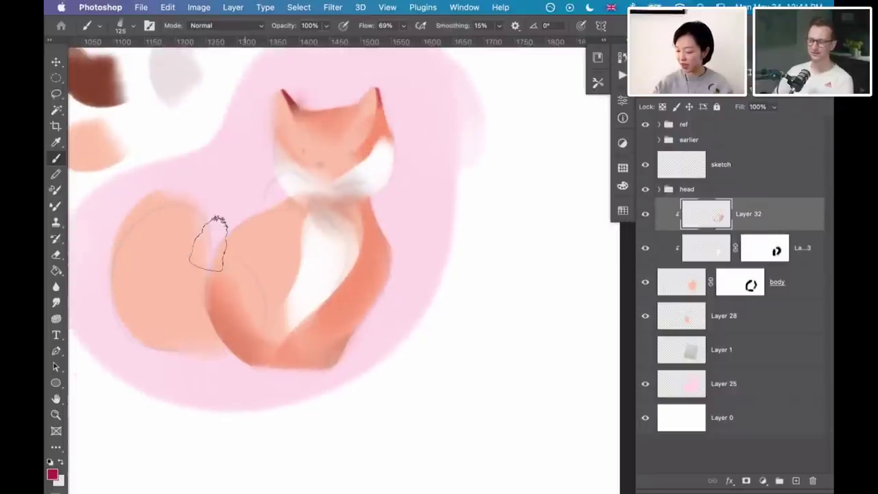
{"action": "left_click_drag", "start_coordinate": [220, 241], "coordinate": [196, 282]}
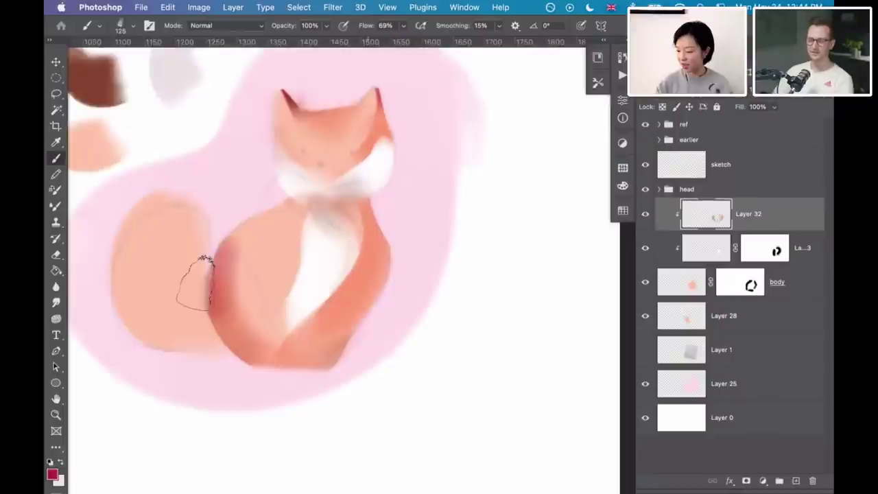
{"action": "key", "text": "super+z"}
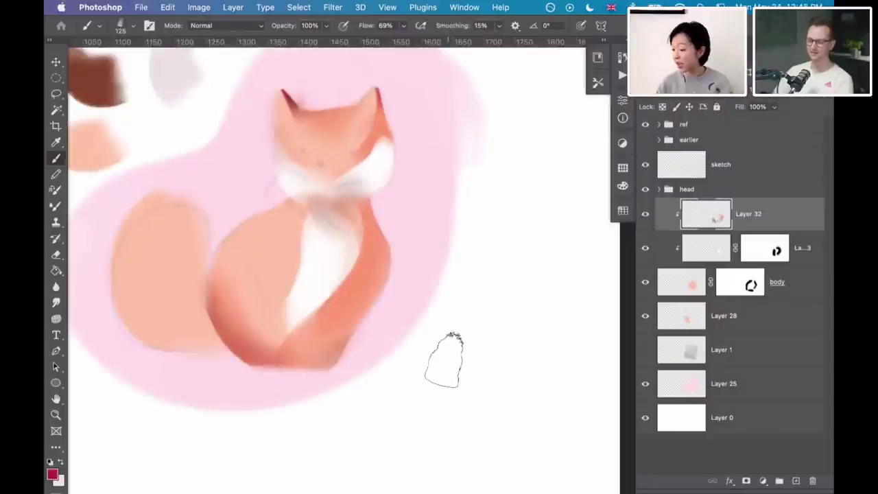
- Brush crimson shading along the base of the body and try it beneath the chin, undoing the chin strokes
{"action": "left_click_drag", "start_coordinate": [272, 381], "coordinate": [349, 342]}
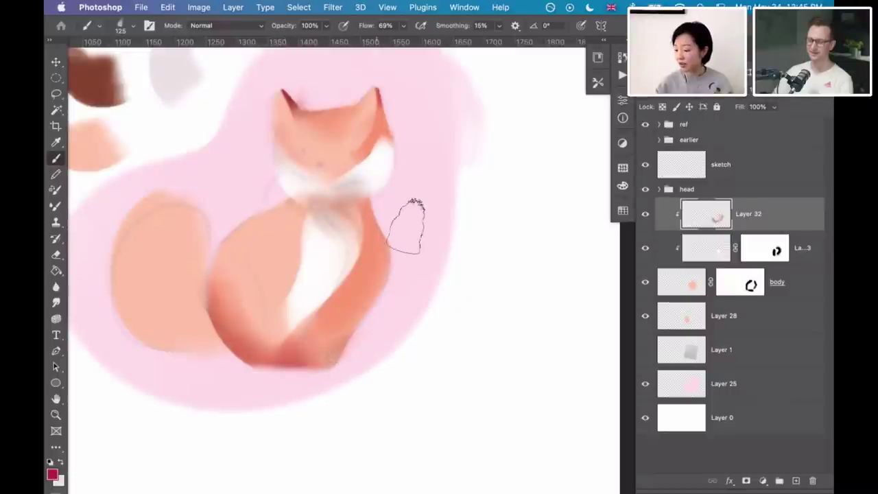
{"action": "key", "text": "super+z"}
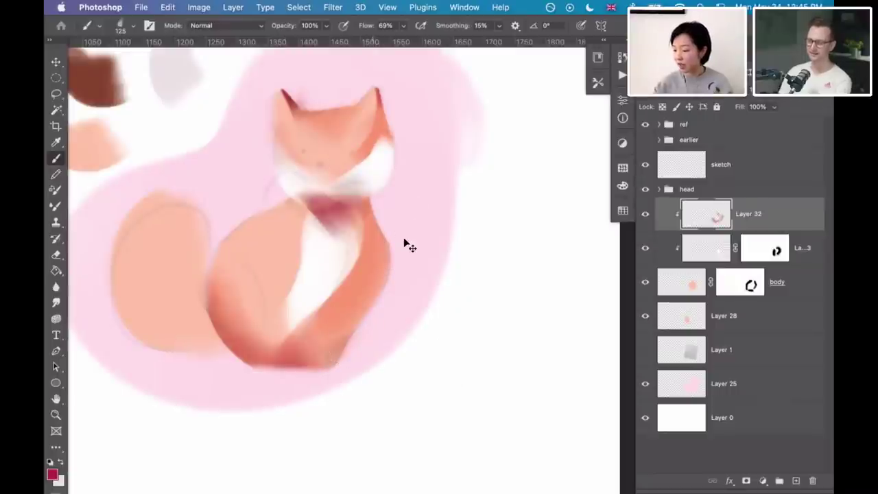
{"action": "key", "text": "super+z"}
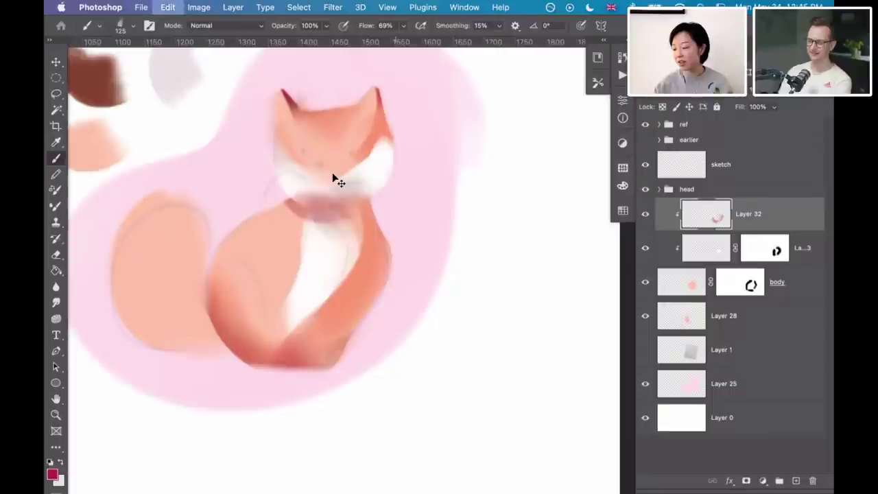
{"action": "key", "text": "super+z"}
{"action": "key", "text": "super+shift+z"}
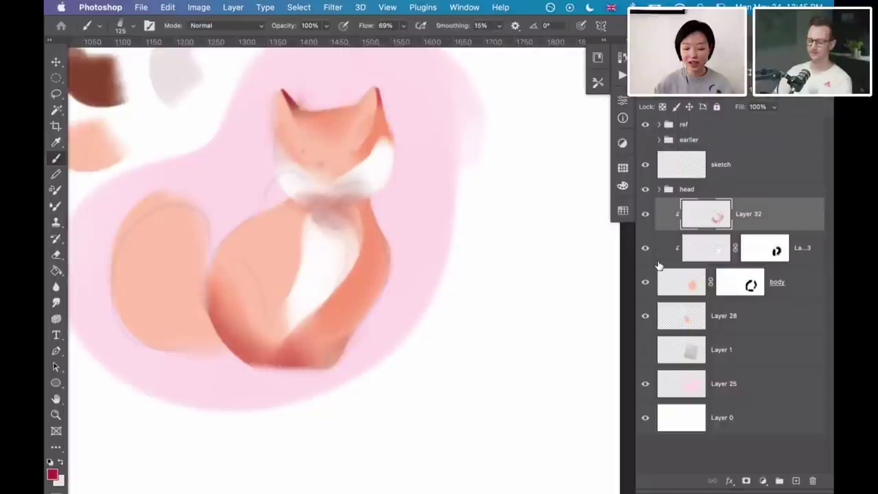
- Group the body layer with its two clipped layers, and compare the artwork with the sketch layer hidden and shown
{"action": "left_click", "coordinate": [690, 282], "text": "shift"}
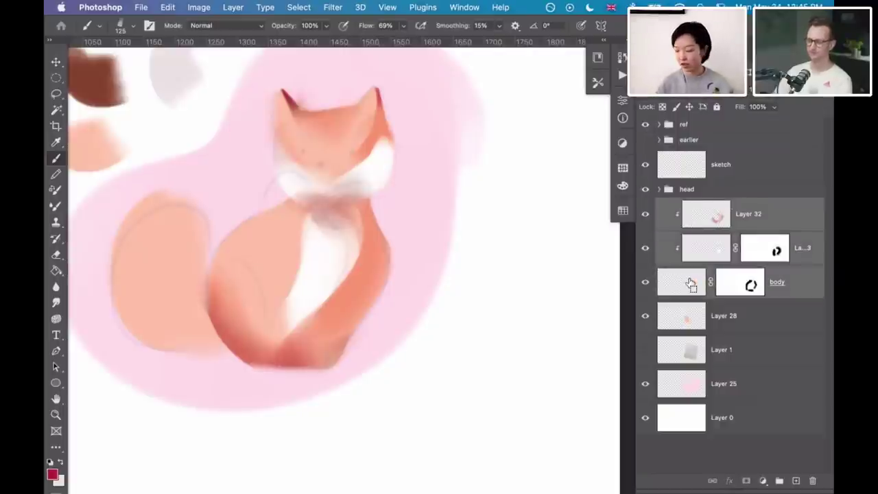
{"action": "key", "text": "super+g"}
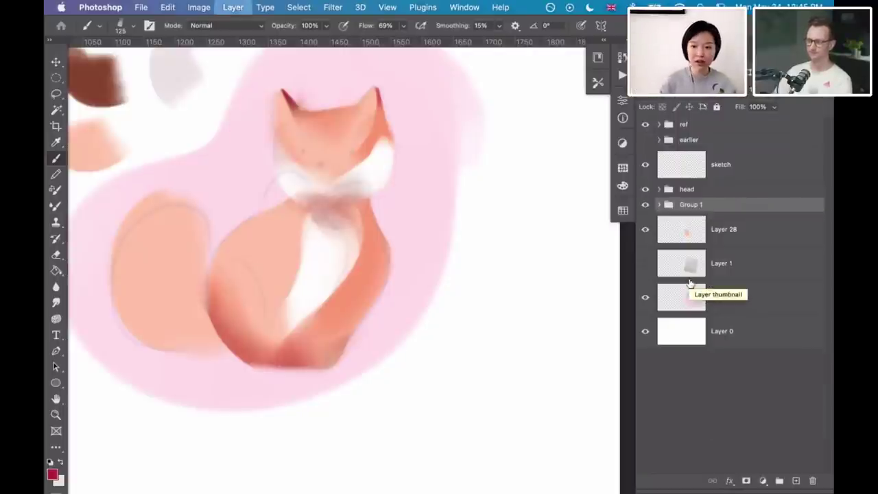
{"action": "left_click", "coordinate": [644, 165]}
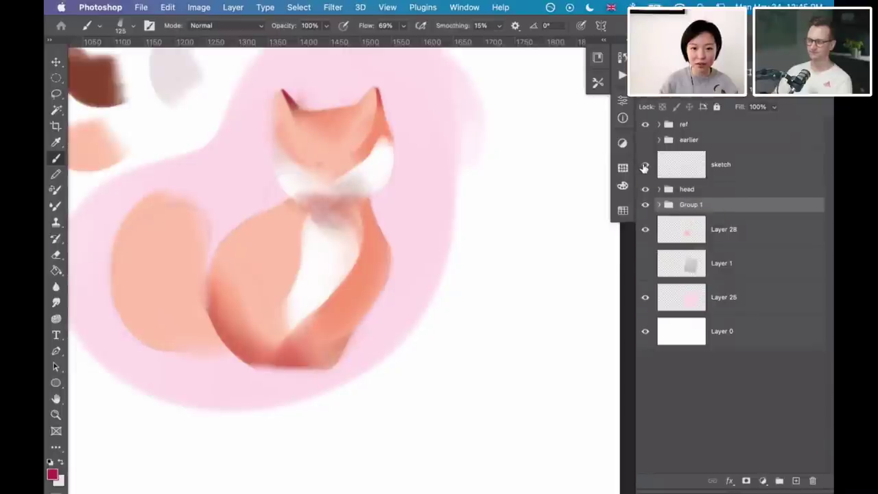
{"action": "left_click", "coordinate": [644, 166]}
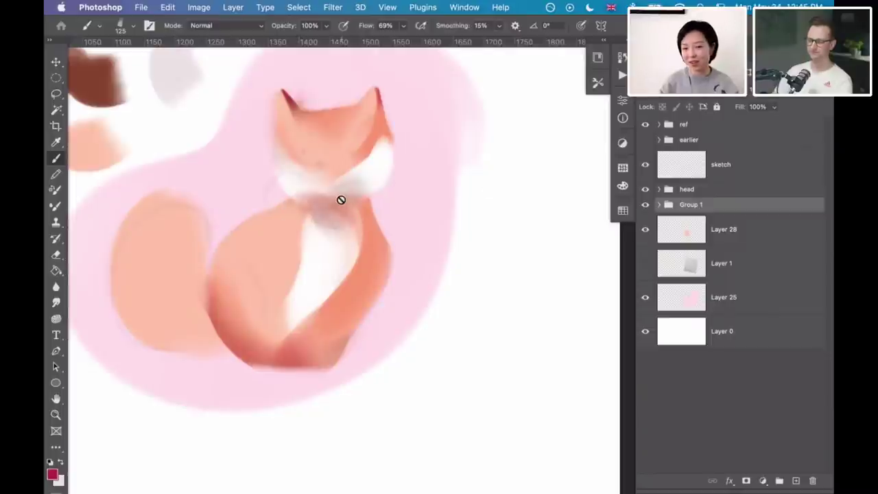
- Rename the group below the head group as "body" and the pink backdrop layer as "background"
{"action": "left_click", "coordinate": [644, 166]}
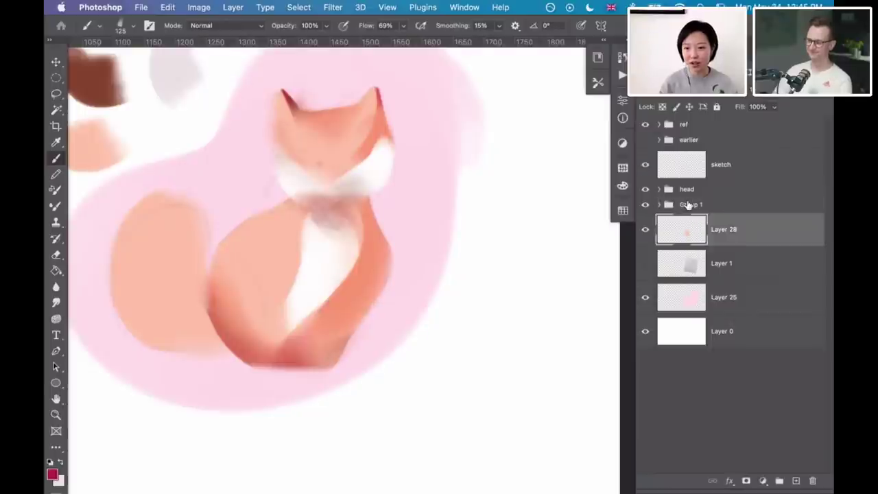
{"action": "double_click", "coordinate": [688, 204]}
{"action": "type", "text": "body"}
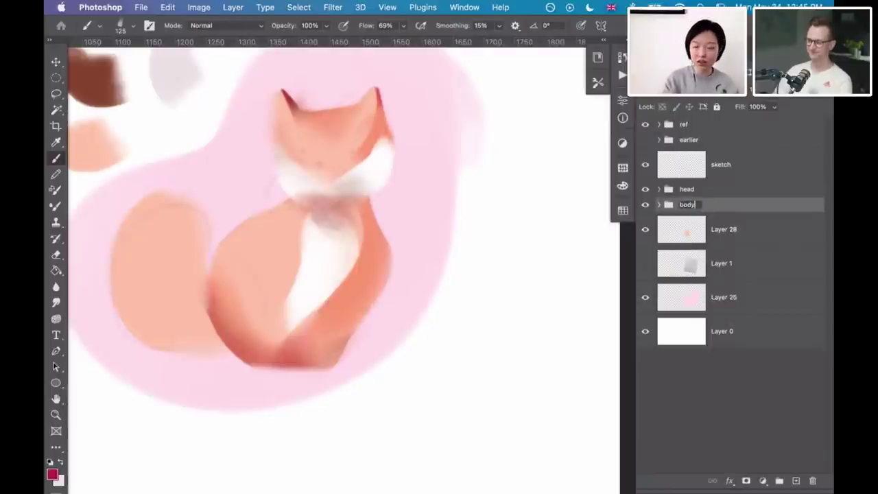
{"action": "key", "text": "Return"}
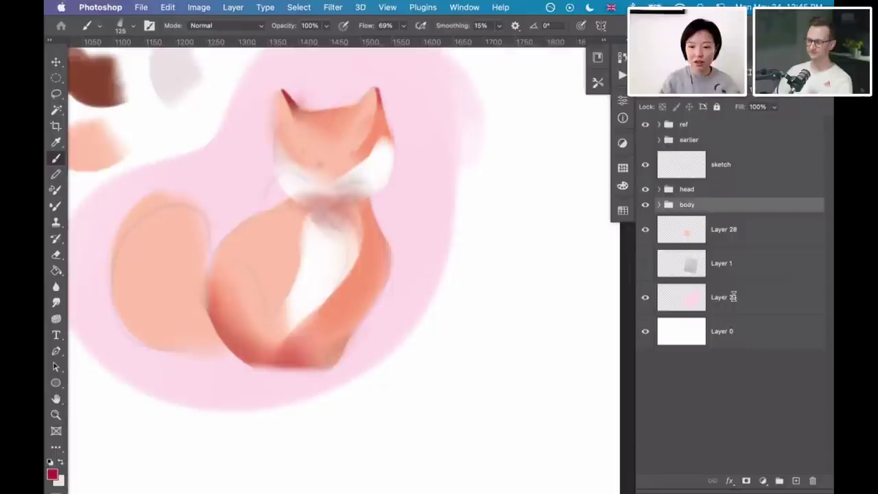
{"action": "double_click", "coordinate": [732, 299]}
{"action": "type", "text": "background"}
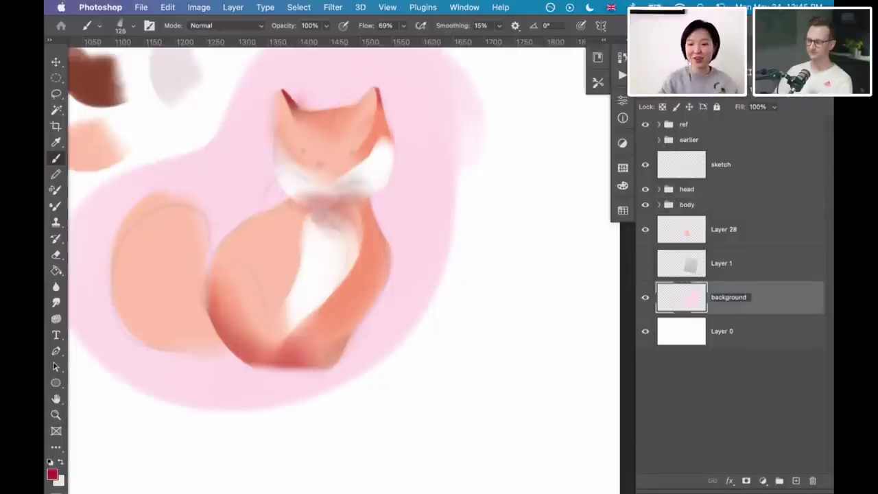
{"action": "key", "text": "Return"}
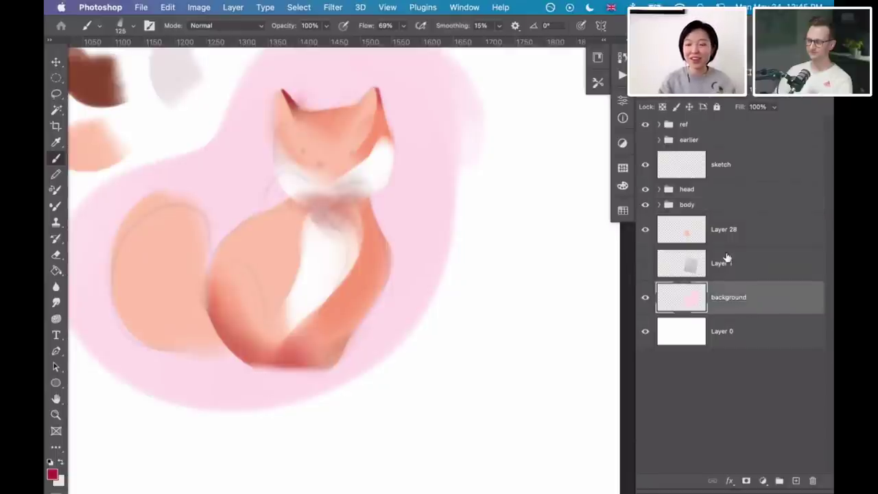
- Add a layer clipped to the tail layer, Layer 28, and set its blend mode to Multiply
{"action": "left_click", "coordinate": [730, 242]}
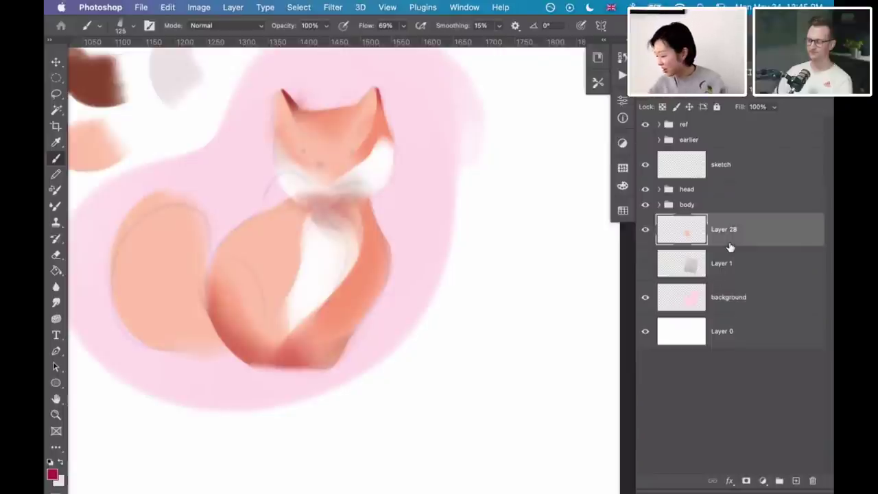
{"action": "left_click", "coordinate": [796, 480]}
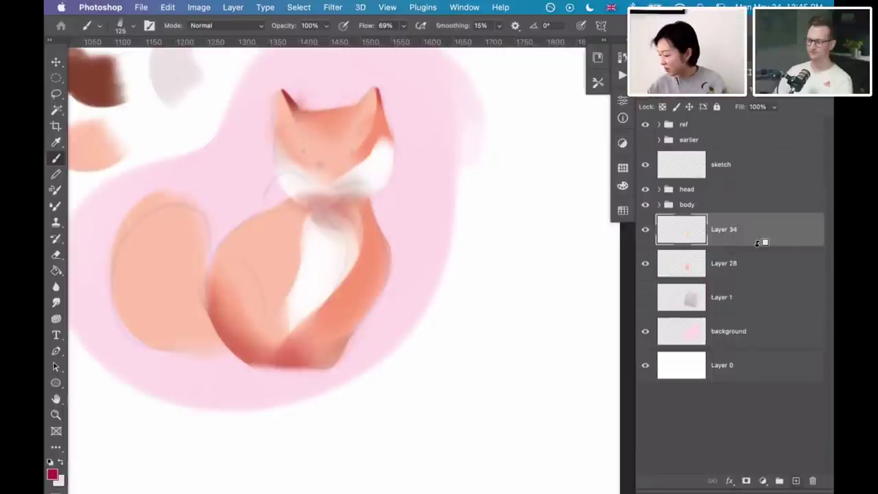
{"action": "left_click", "coordinate": [682, 89]}
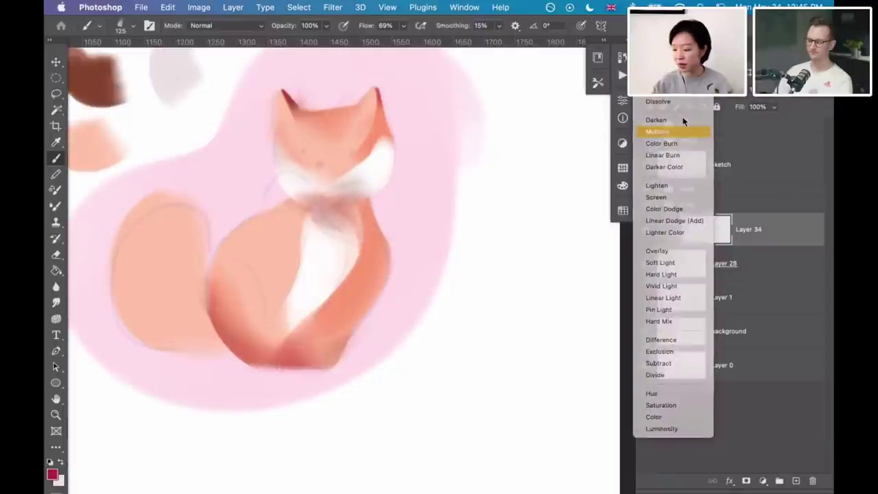
{"action": "left_click", "coordinate": [683, 130]}
- Sample the tail's peach colour and brush soft shading along the tail's outer, lower and inner edges, undoing the trial strokes
{"action": "left_click_drag", "start_coordinate": [169, 198], "coordinate": [202, 235]}
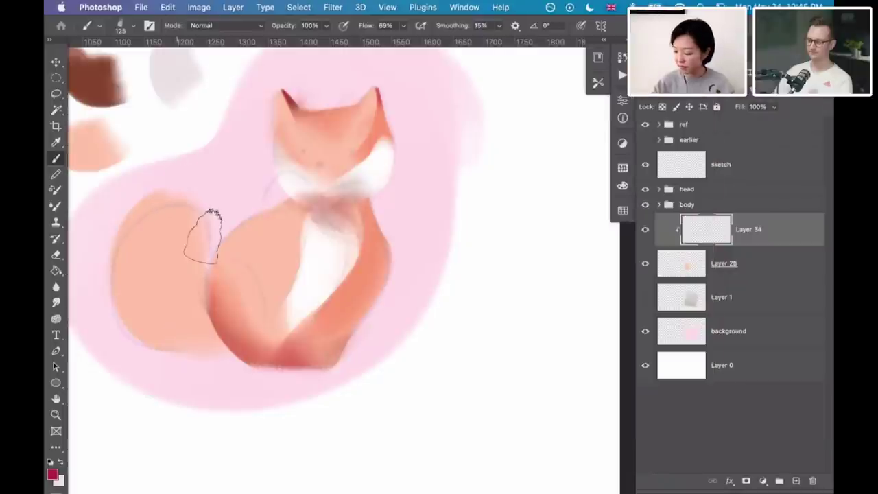
{"action": "key", "text": "super+z"}
{"action": "key", "text": "super+z"}
{"action": "left_click", "coordinate": [152, 286], "text": "alt"}
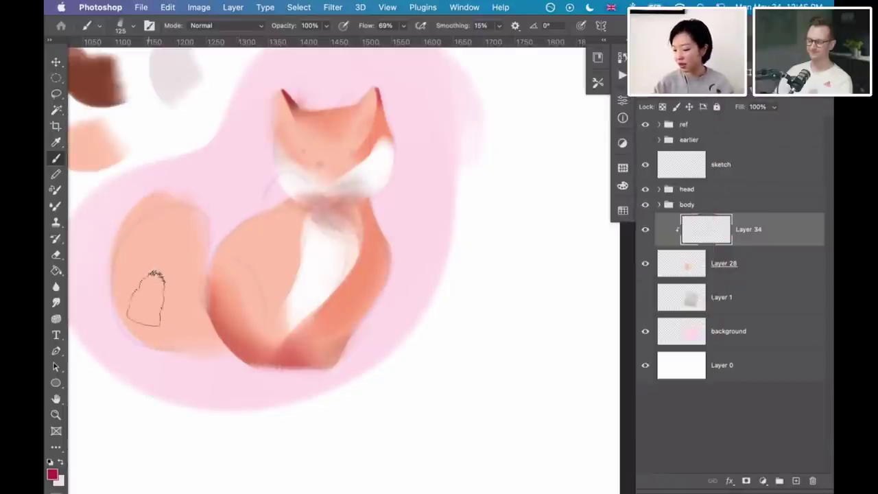
{"action": "left_click_drag", "start_coordinate": [209, 219], "coordinate": [203, 318]}
{"action": "key", "text": "super+z"}
{"action": "mouse_move", "coordinate": [122, 247]}
{"action": "left_mouse_down"}
{"action": "mouse_move", "coordinate": [147, 328]}
{"action": "mouse_move", "coordinate": [206, 339]}
{"action": "left_mouse_up"}
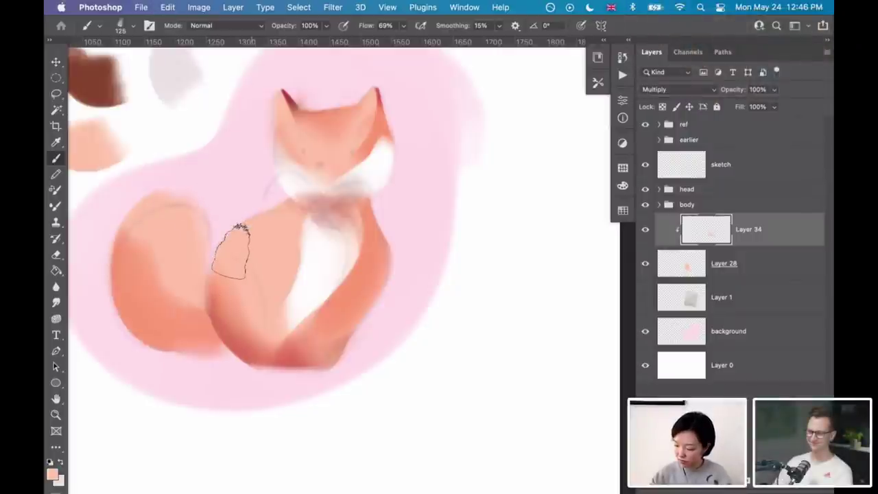
{"action": "left_click_drag", "start_coordinate": [190, 206], "coordinate": [201, 306]}
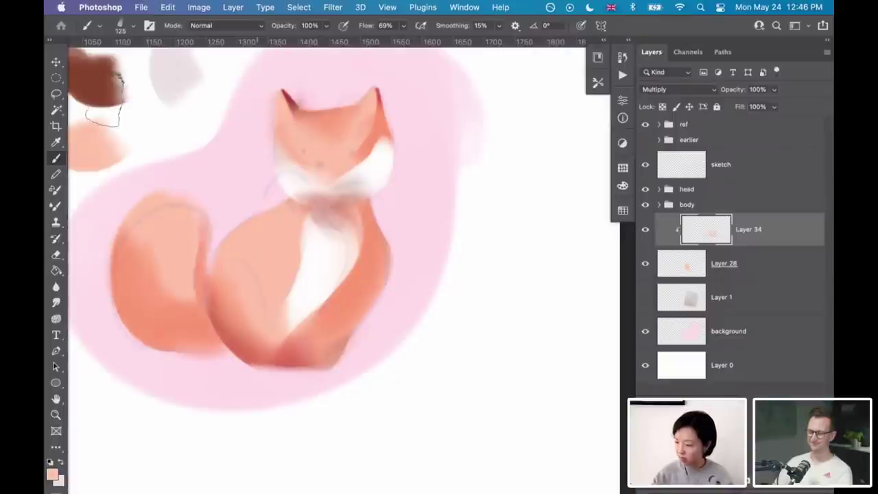
- Sample the brown swatch and brush dark shading across the base of the tail, comparing the tail without and with it
{"action": "left_click", "coordinate": [103, 87], "text": "alt"}
{"action": "mouse_move", "coordinate": [127, 275]}
{"action": "left_mouse_down"}
{"action": "mouse_move", "coordinate": [140, 305]}
{"action": "mouse_move", "coordinate": [198, 339]}
{"action": "left_mouse_up"}
{"action": "key", "text": "super+z"}
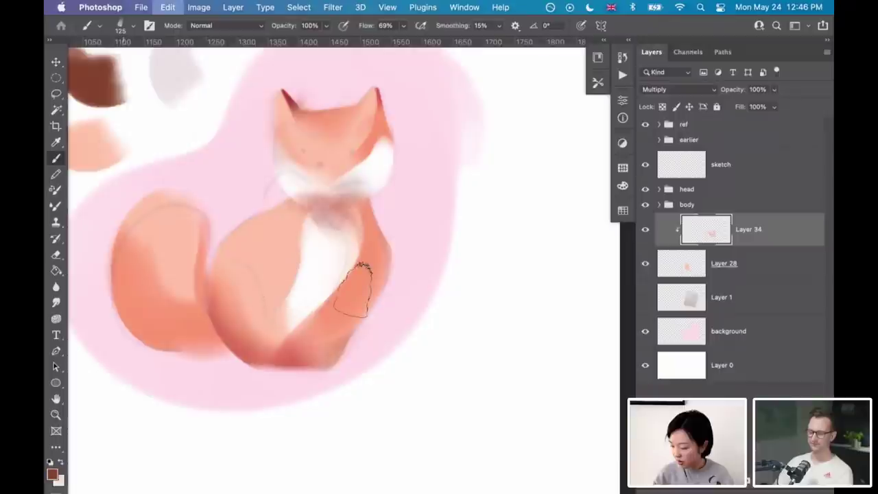
{"action": "key", "text": "shift+super+z"}
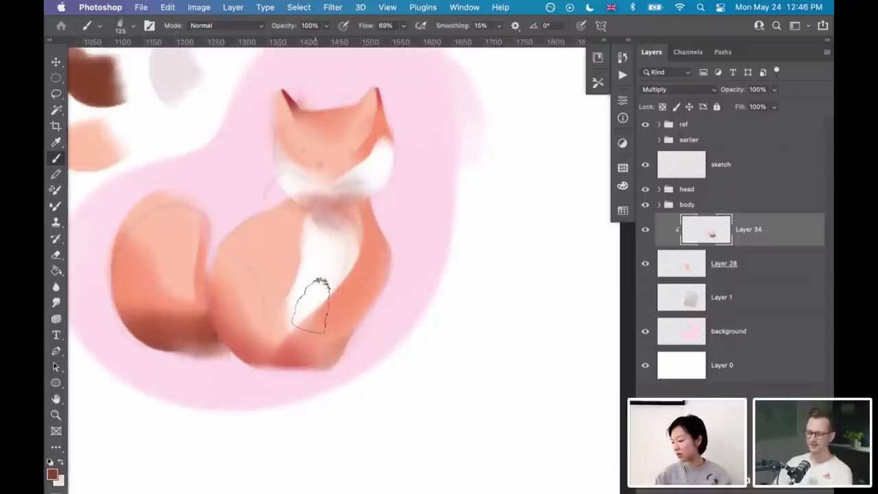
- Add a second clipped layer above the tail's Multiply shading layer
{"action": "left_click", "coordinate": [755, 264]}
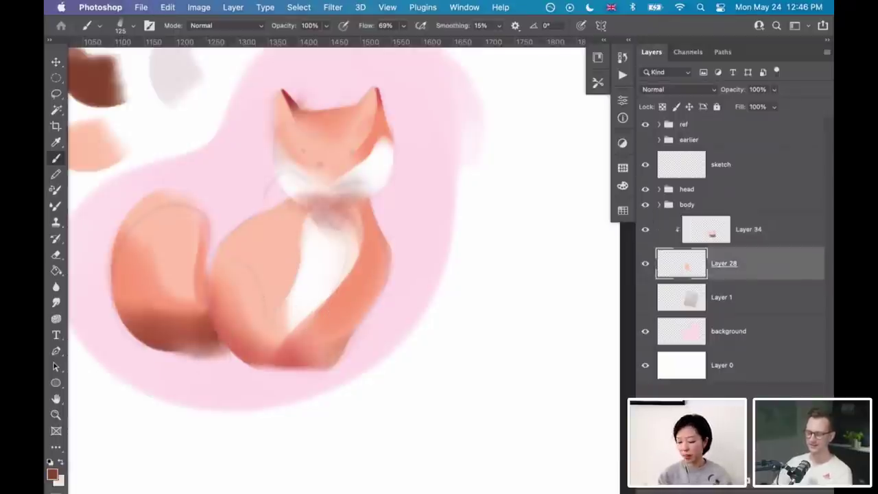
{"action": "key", "text": "alt+shift+super+n"}
{"action": "key", "text": "super+bracketright"}
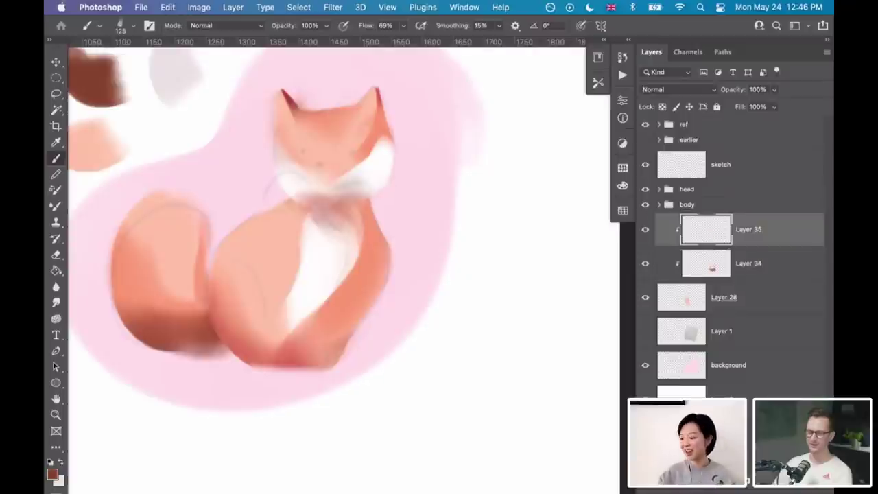
- Switch to the 1 - Big Wide Softy brush and reduce its size to 100 px, undoing a test stroke on the tail
{"action": "right_click", "coordinate": [475, 347]}
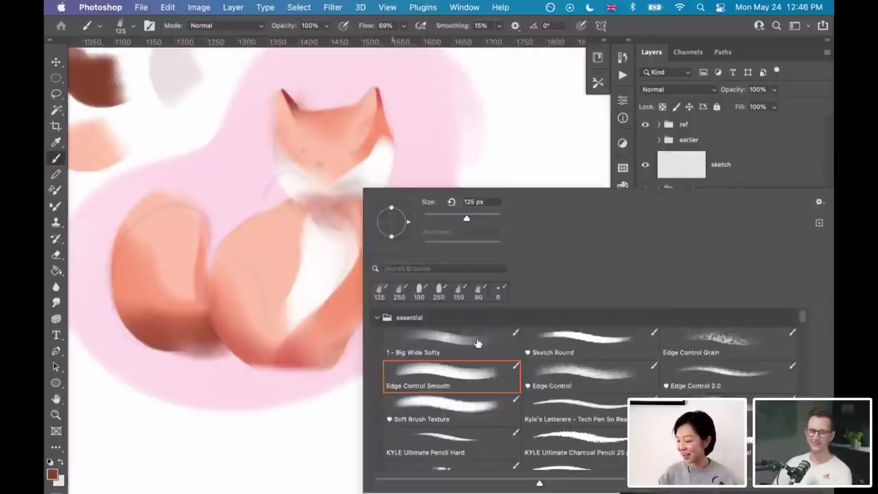
{"action": "left_click", "coordinate": [476, 343]}
{"action": "left_click", "coordinate": [507, 145]}
{"action": "key", "text": "bracketleft"}
{"action": "key", "text": "bracketleft"}
{"action": "key", "text": "bracketleft"}
{"action": "key", "text": "bracketleft"}
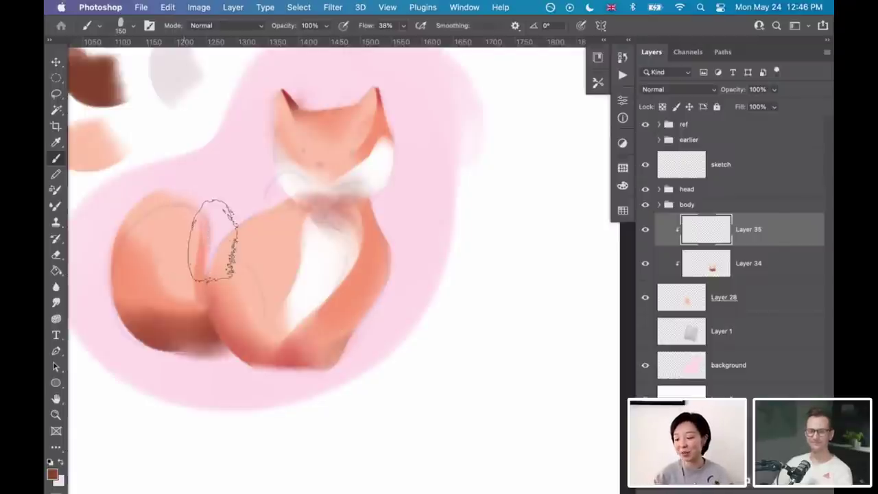
{"action": "left_click_drag", "start_coordinate": [206, 240], "coordinate": [168, 255]}
{"action": "key", "text": "super+z"}
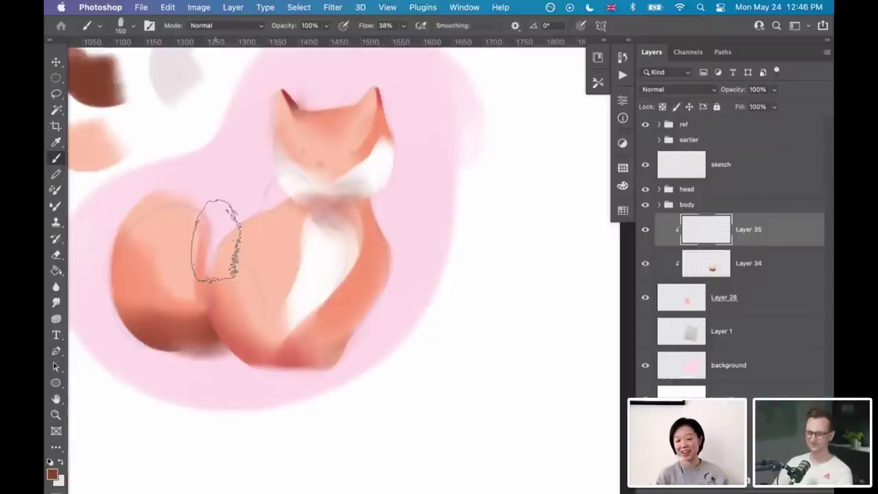
{"action": "key", "text": "bracketleft"}
{"action": "key", "text": "bracketleft"}
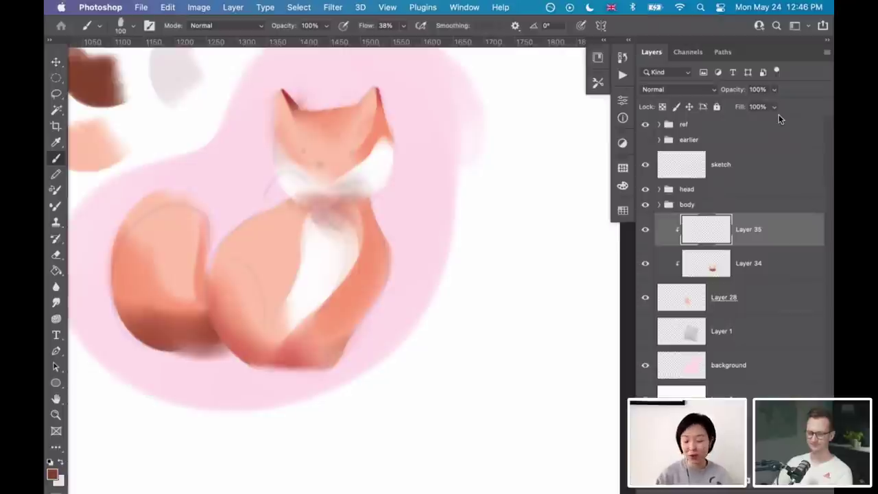
- Try brushing sampled peach over the tail's inner edge on Layer 34, and undo the strokes
{"action": "left_click", "coordinate": [704, 264]}
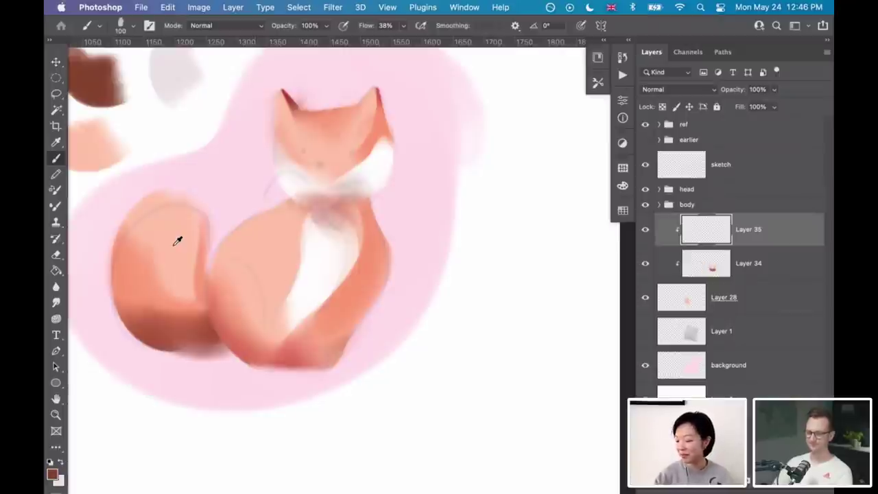
{"action": "left_click", "coordinate": [171, 231], "text": "alt"}
{"action": "left_click_drag", "start_coordinate": [188, 229], "coordinate": [199, 244]}
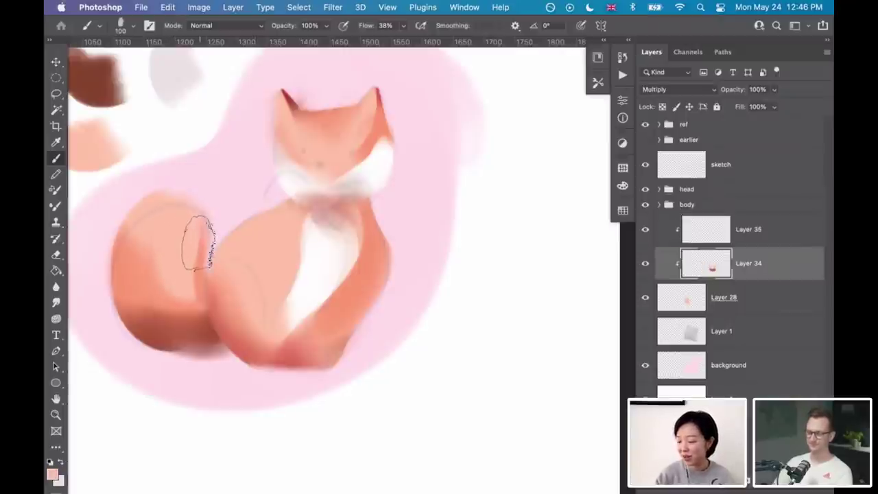
{"action": "key", "text": "super+z"}
{"action": "key", "text": "super+z"}
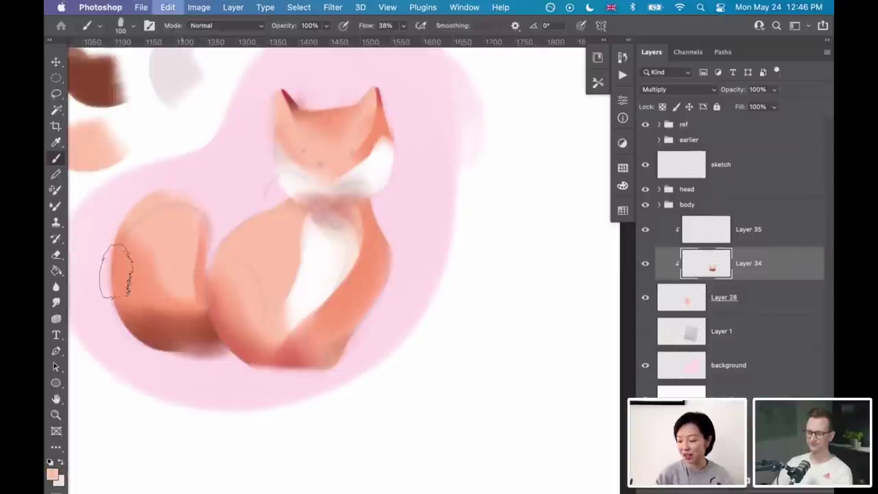
{"action": "key", "text": "super+z"}
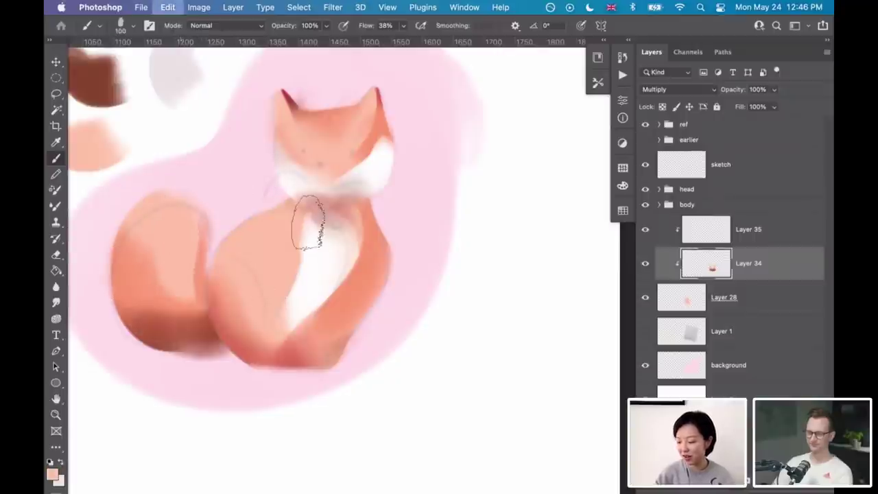
- Sample white from the chest and brush a soft highlight near the tail's tip on Layer 35, undoing the excess
{"action": "left_click", "coordinate": [328, 249], "text": "alt"}
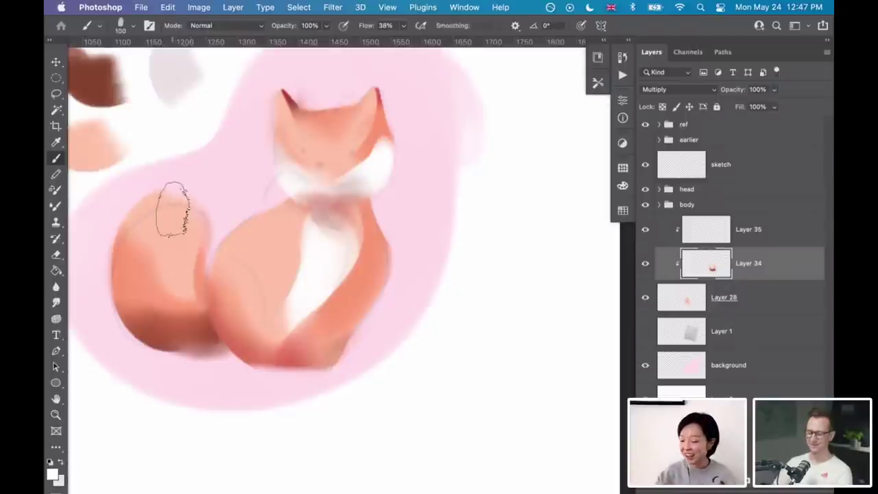
{"action": "left_click", "coordinate": [716, 226]}
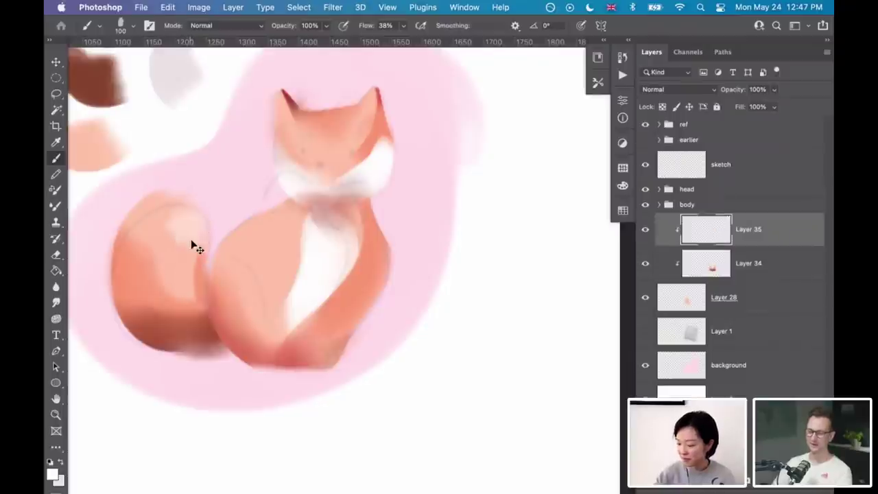
{"action": "mouse_move", "coordinate": [180, 227]}
{"action": "left_mouse_down"}
{"action": "mouse_move", "coordinate": [190, 230]}
{"action": "mouse_move", "coordinate": [190, 247]}
{"action": "mouse_move", "coordinate": [179, 231]}
{"action": "left_mouse_up"}
{"action": "key", "text": "super+z"}
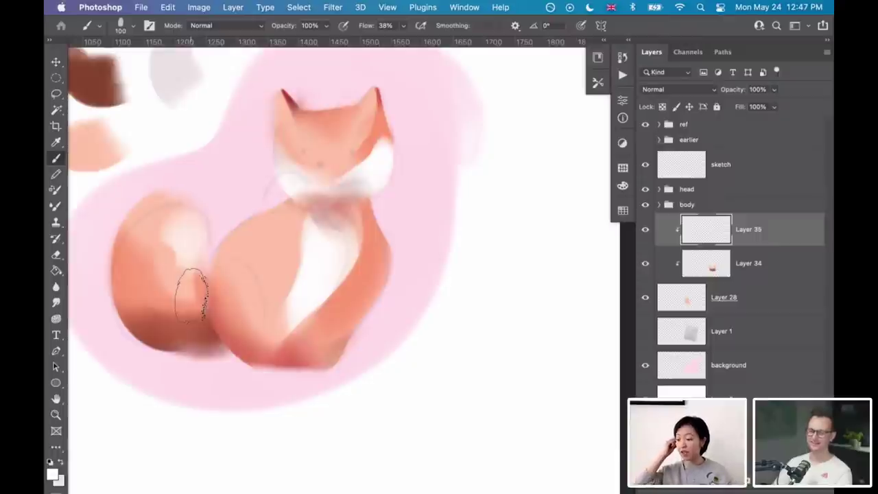
- Sample the brown swatch and brush darker shading on the tail where it meets the body, undoing the excess strokes
{"action": "left_click", "coordinate": [99, 80], "text": "alt"}
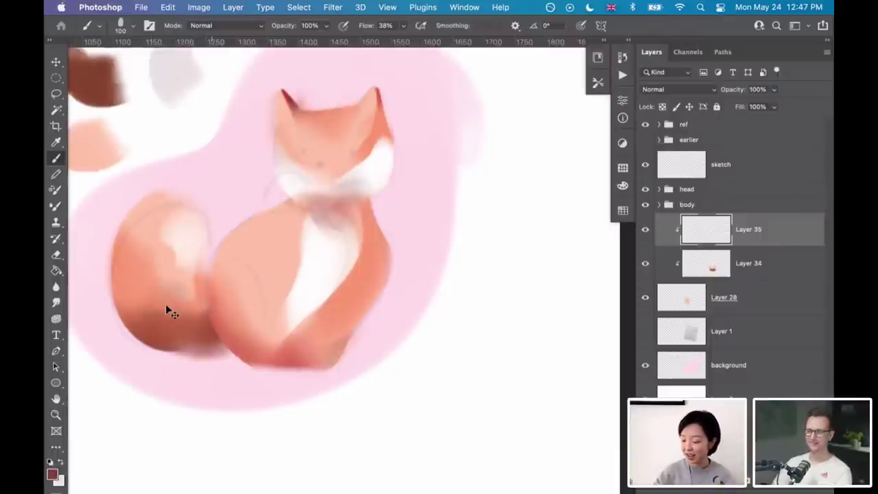
{"action": "left_click_drag", "start_coordinate": [124, 341], "coordinate": [267, 337]}
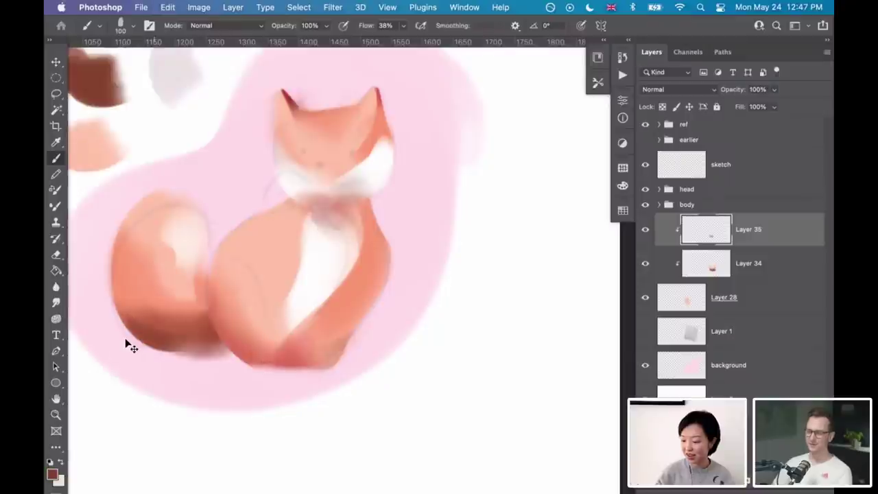
{"action": "key", "text": "super+z"}
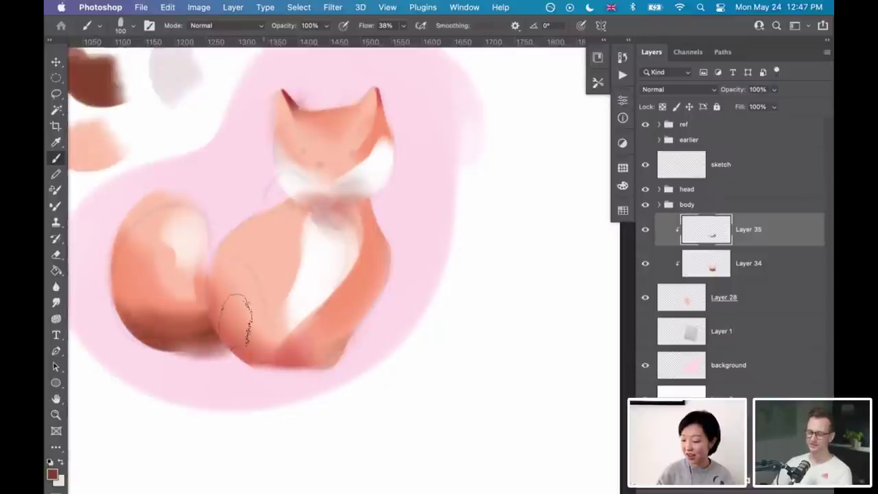
{"action": "left_click_drag", "start_coordinate": [237, 267], "coordinate": [231, 302]}
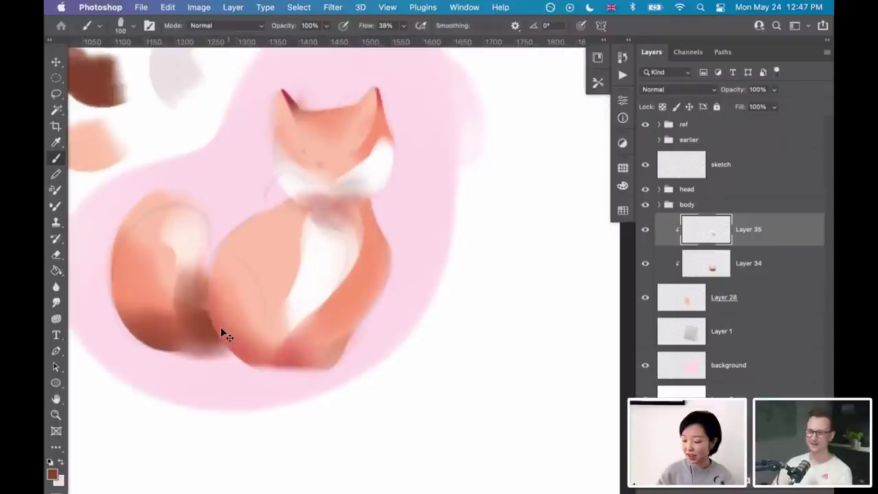
{"action": "key", "text": "super+z"}
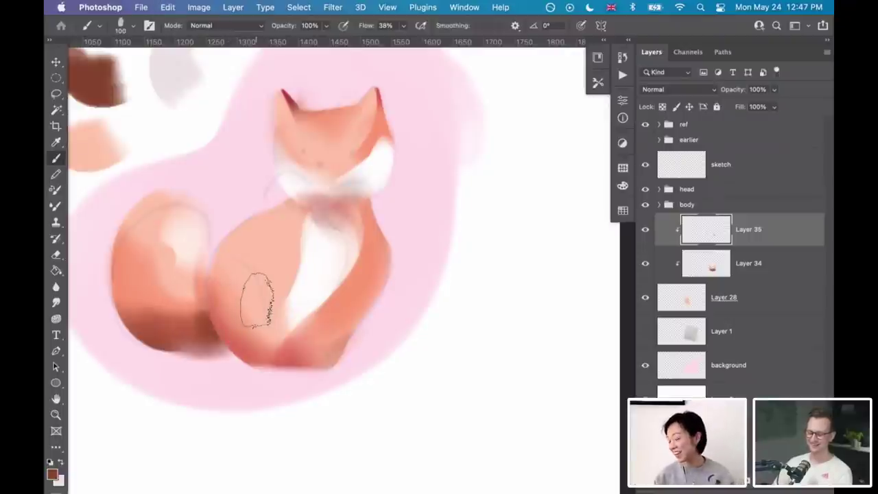
- Group the three tail layers under the name "tail" and compare the artwork with the sketch layer hidden and shown
{"action": "left_click", "coordinate": [777, 295], "text": "shift"}
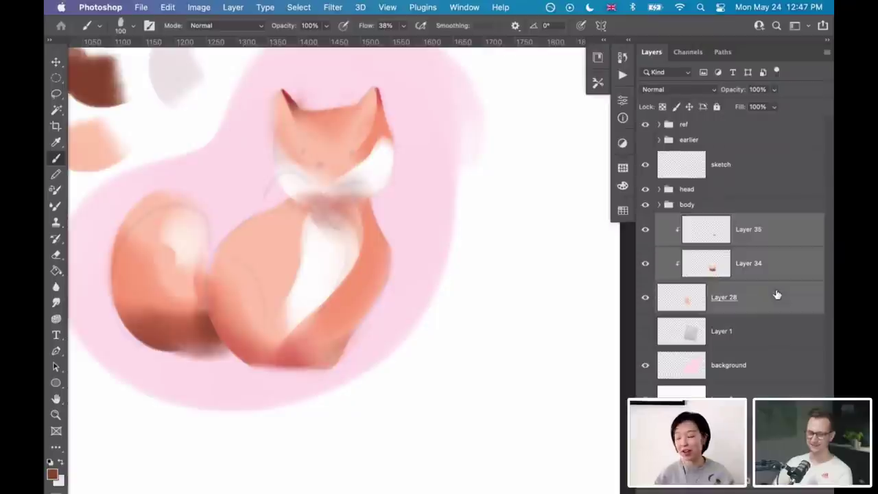
{"action": "key", "text": "super+g"}
{"action": "double_click", "coordinate": [692, 220]}
{"action": "type", "text": "tail"}
{"action": "key", "text": "Return"}
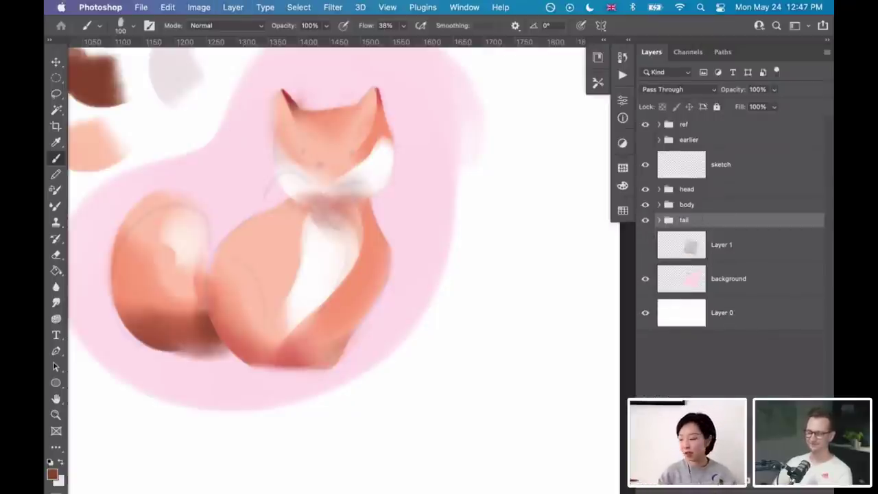
{"action": "left_click", "coordinate": [645, 169]}
{"action": "left_click", "coordinate": [645, 168]}
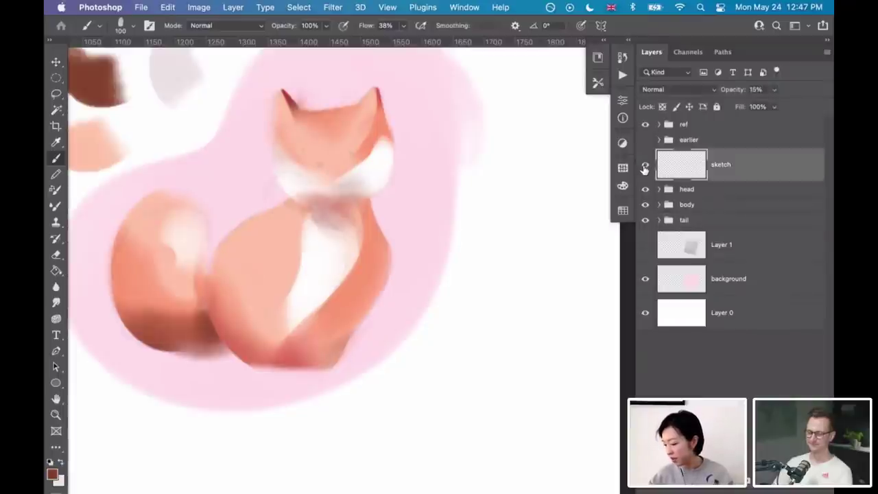
- Inspect the head, body and tail shading up close with the sketch layer hidden and shown
{"action": "left_click", "coordinate": [644, 169]}
{"action": "left_click", "coordinate": [645, 169]}
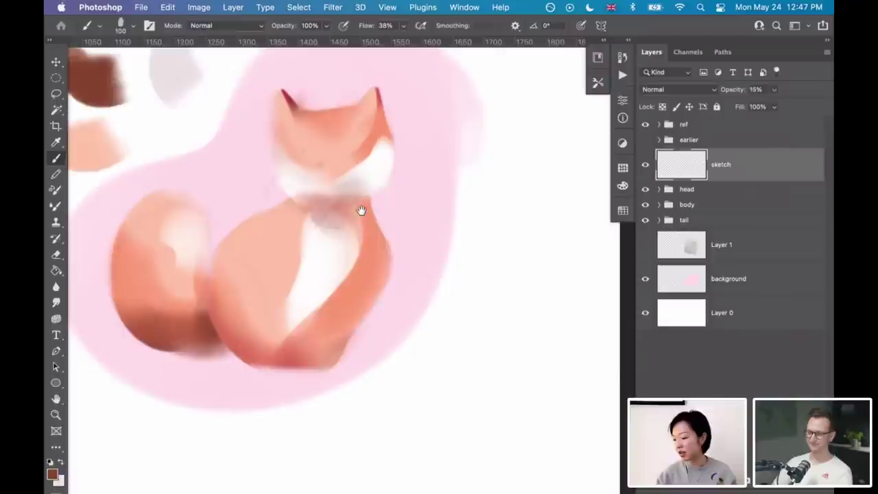
{"action": "left_click_drag", "start_coordinate": [354, 200], "coordinate": [355, 265]}
{"action": "key", "text": "F4"}
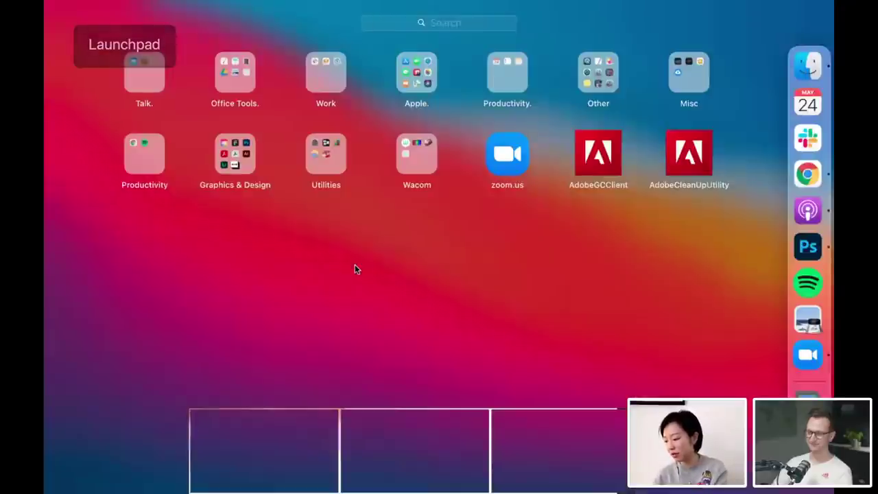
{"action": "left_click", "coordinate": [811, 245]}
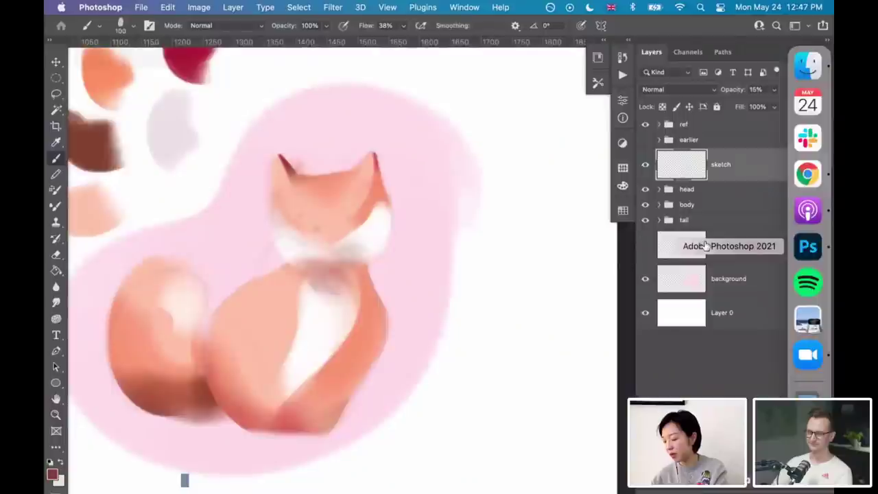
{"action": "key", "text": "super+plus"}
{"action": "left_click_drag", "start_coordinate": [434, 148], "coordinate": [444, 120]}
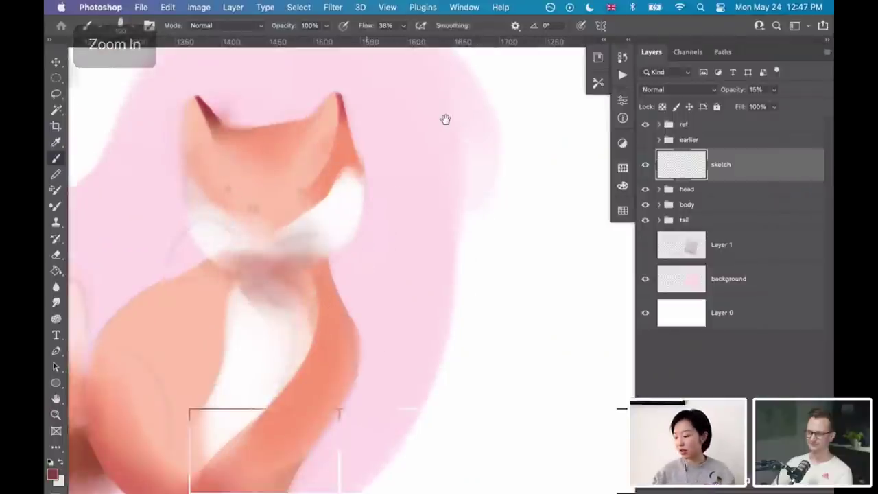
{"action": "scroll", "coordinate": [471, 169], "scroll_direction": "down", "scroll_amount": 3}
{"action": "scroll", "coordinate": [480, 192], "scroll_direction": "left", "scroll_amount": 3}
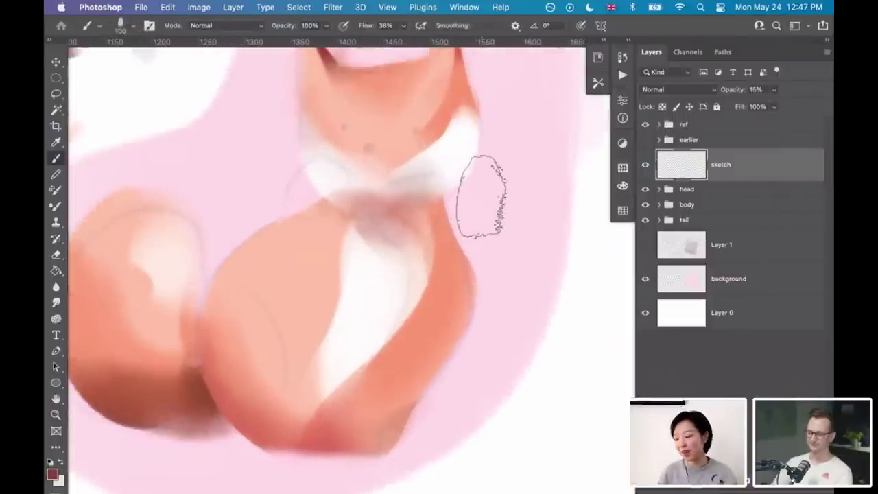
{"action": "left_click", "coordinate": [646, 165]}
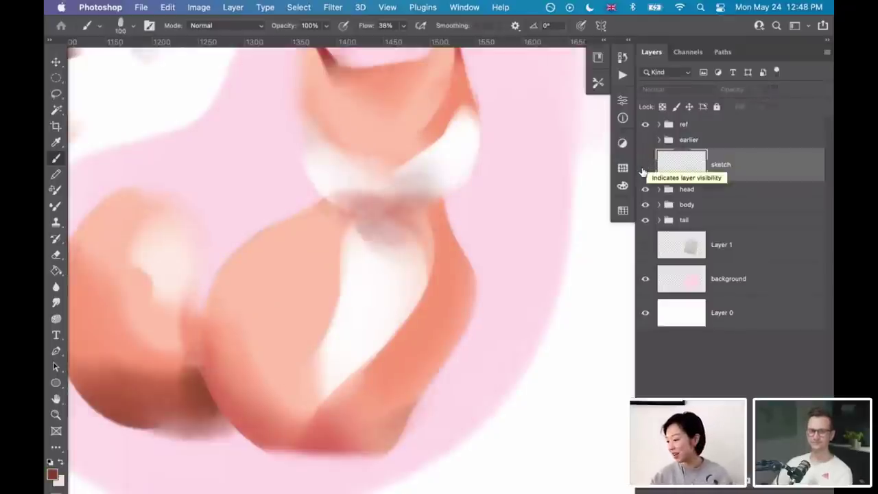
{"action": "left_click", "coordinate": [645, 166]}
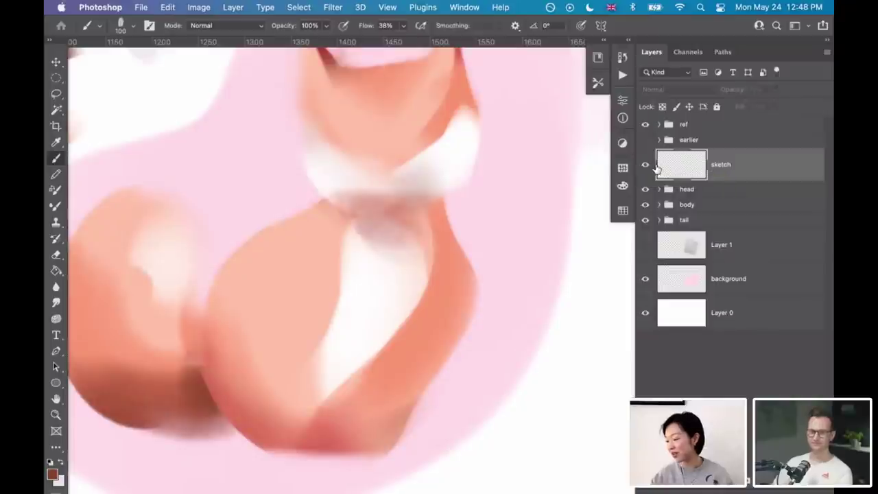
- Add a new empty layer above the head group, below the sketch layer
{"action": "left_click", "coordinate": [707, 192]}
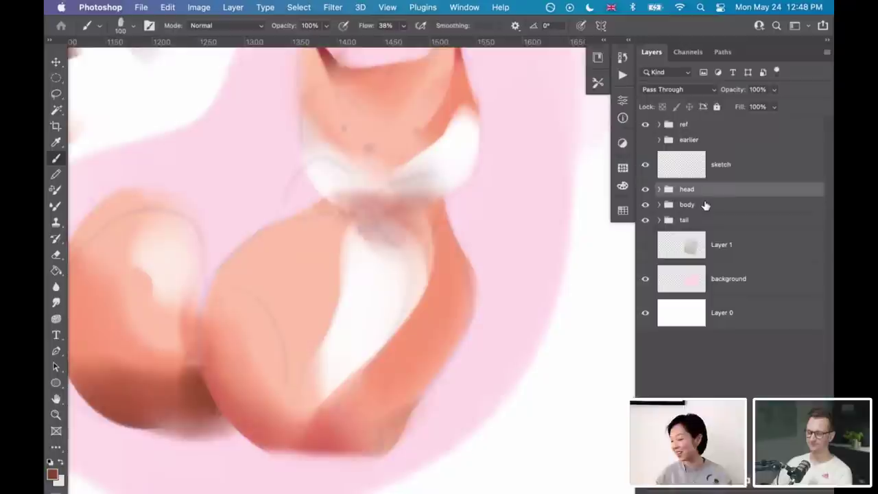
{"action": "left_click", "coordinate": [659, 191]}
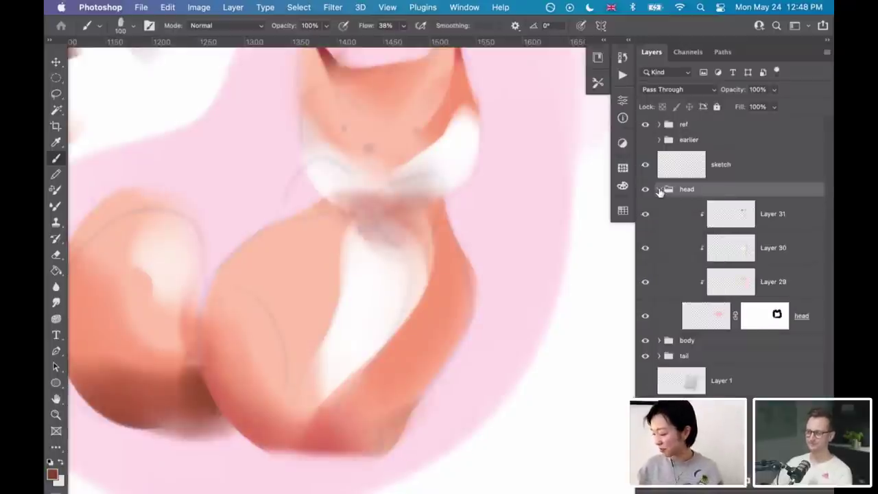
{"action": "left_click", "coordinate": [659, 191]}
{"action": "key", "text": "alt+shift+super+n"}
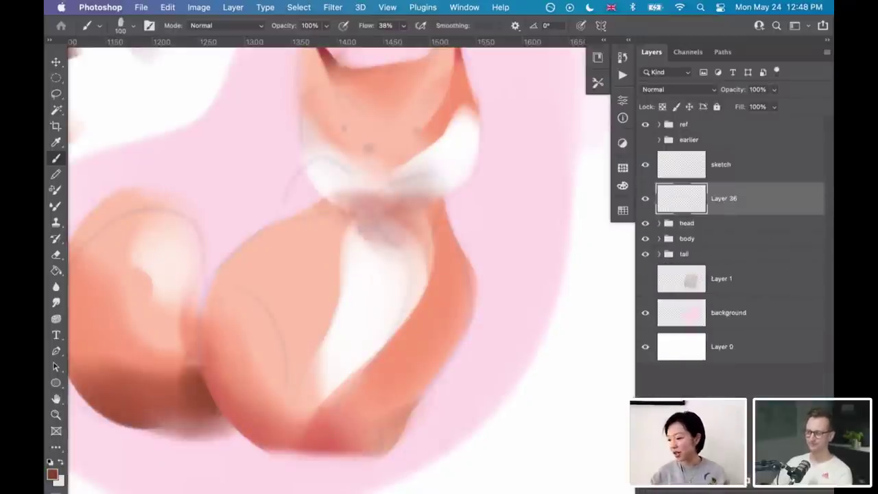
{"action": "left_click_drag", "start_coordinate": [423, 220], "coordinate": [404, 294]}
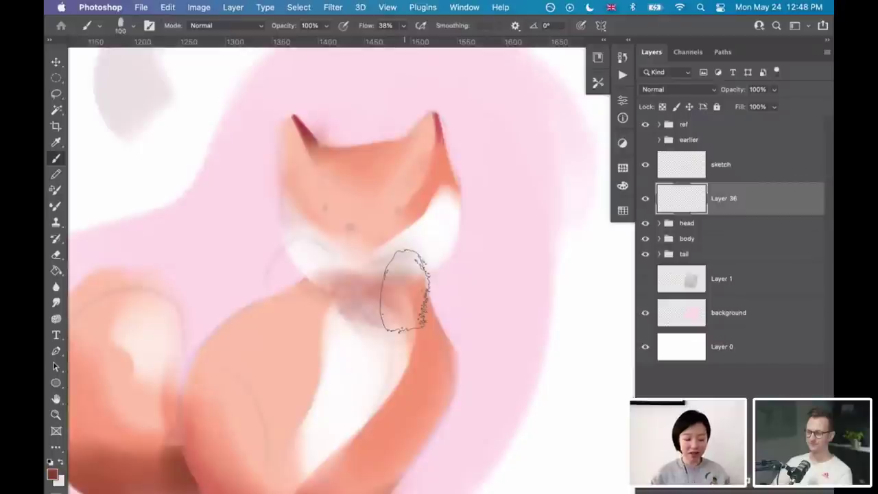
- Sample white from the canvas outside the pink shape as the Brush colour
{"action": "key", "text": "p"}
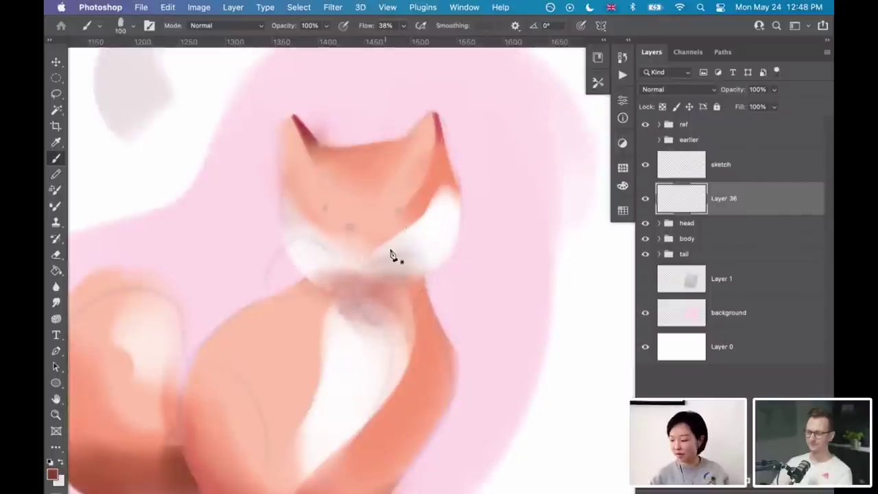
{"action": "key", "text": "b"}
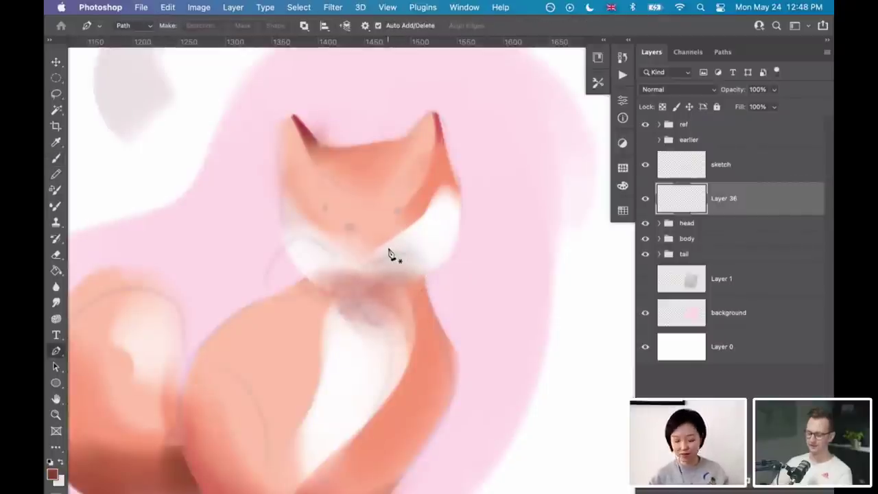
{"action": "key", "text": "b"}
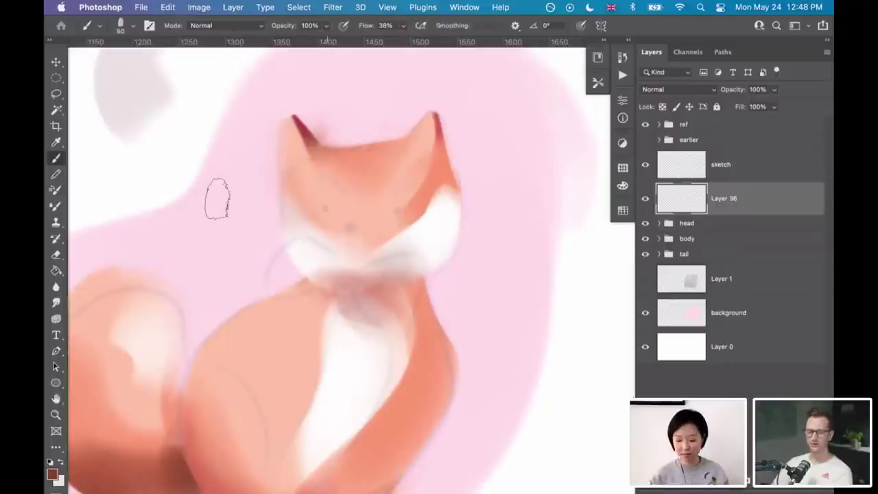
{"action": "left_click", "coordinate": [182, 159], "text": "alt"}
- Try small white brush marks of about 15 px around the right eye, and undo them
{"action": "key", "text": "bracketleft"}
{"action": "key", "text": "bracketleft"}
{"action": "key", "text": "bracketleft"}
{"action": "key", "text": "bracketleft"}
{"action": "key", "text": "bracketleft"}
{"action": "key", "text": "bracketleft"}
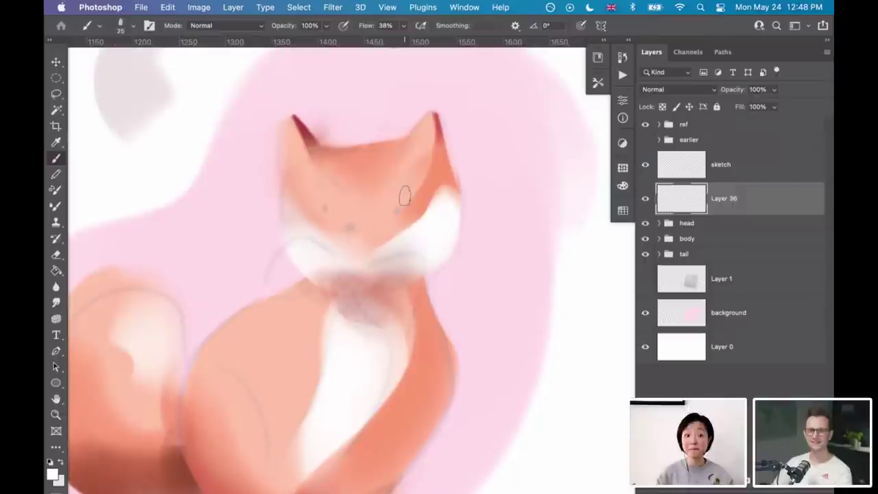
{"action": "key", "text": "bracketleft"}
{"action": "key", "text": "bracketleft"}
{"action": "key", "text": "bracketleft"}
{"action": "key", "text": "bracketleft"}
{"action": "key", "text": "bracketright"}
{"action": "key", "text": "bracketright"}
{"action": "key", "text": "bracketright"}
{"action": "key", "text": "bracketleft"}
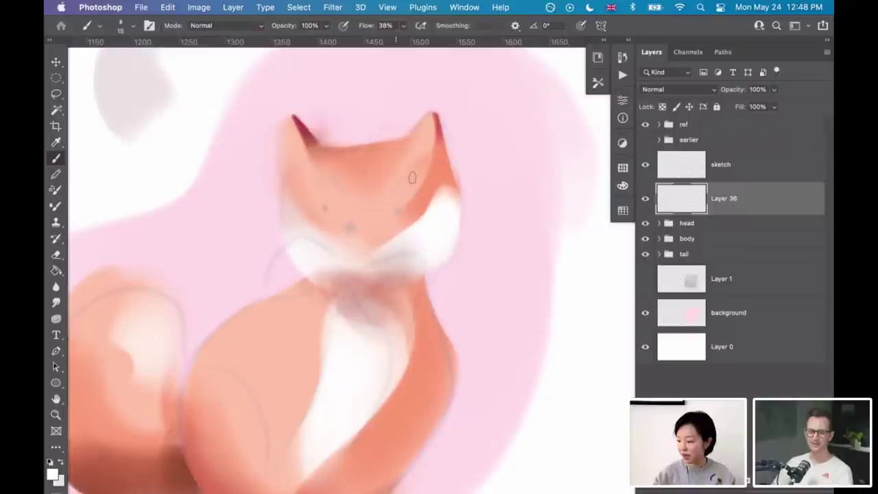
{"action": "key", "text": "super+z"}
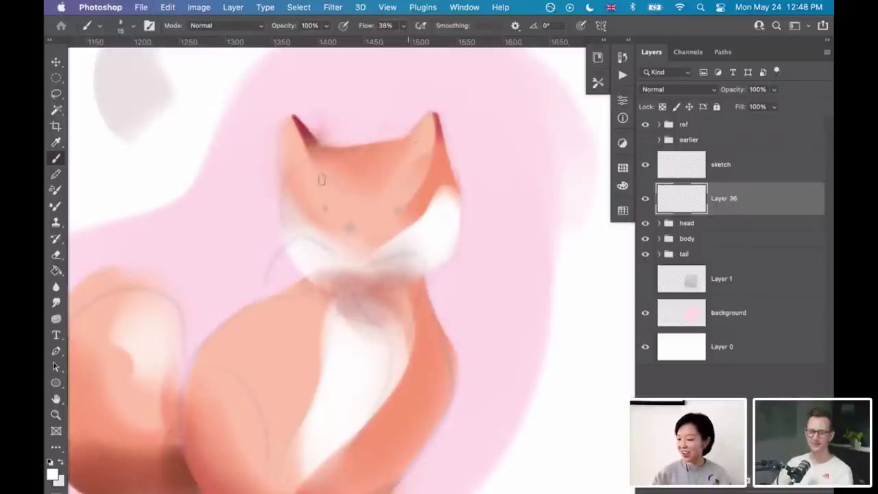
- Try a soft 60 px white stroke over the right eye area on Layer 36
{"action": "key", "text": "bracketright"}
{"action": "key", "text": "bracketright"}
{"action": "key", "text": "bracketright"}
{"action": "key", "text": "bracketright"}
{"action": "key", "text": "bracketright"}
{"action": "key", "text": "bracketright"}
{"action": "key", "text": "bracketright"}
{"action": "key", "text": "bracketright"}
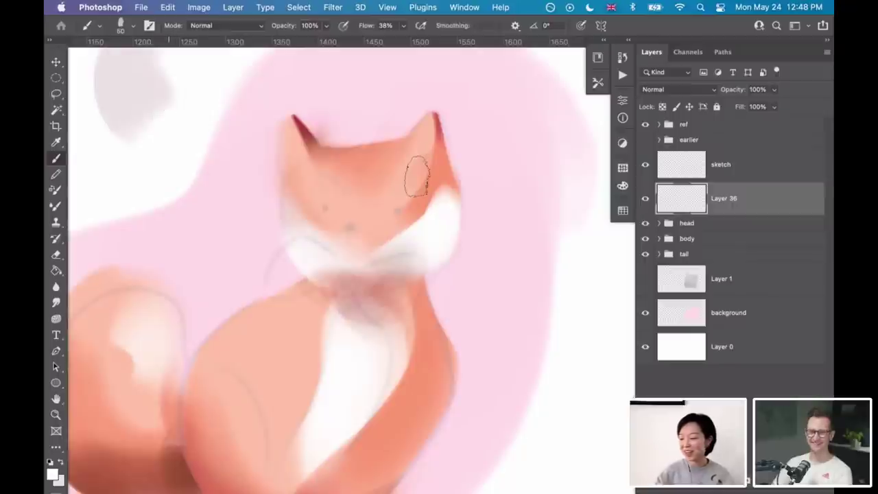
{"action": "left_click_drag", "start_coordinate": [385, 200], "coordinate": [408, 172]}
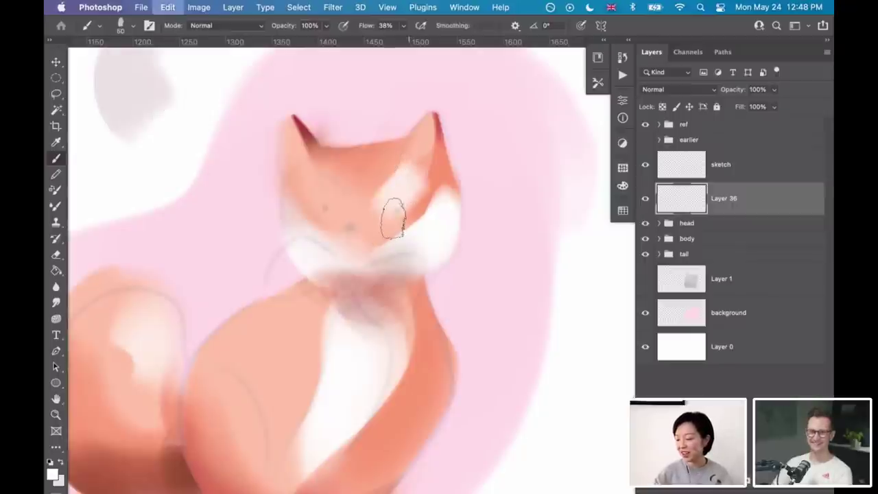
- Switch to the Edge Control Smooth brush preset and reduce its size to 70 px
{"action": "right_click", "coordinate": [411, 185]}
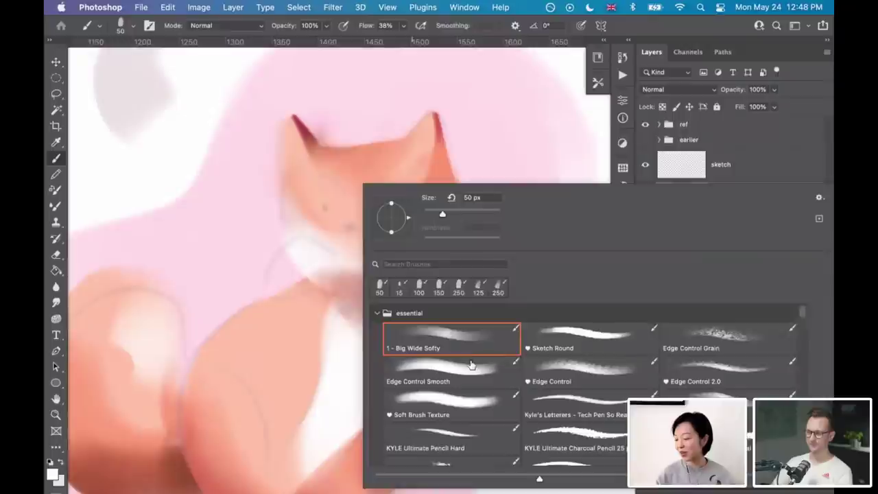
{"action": "left_click", "coordinate": [473, 369]}
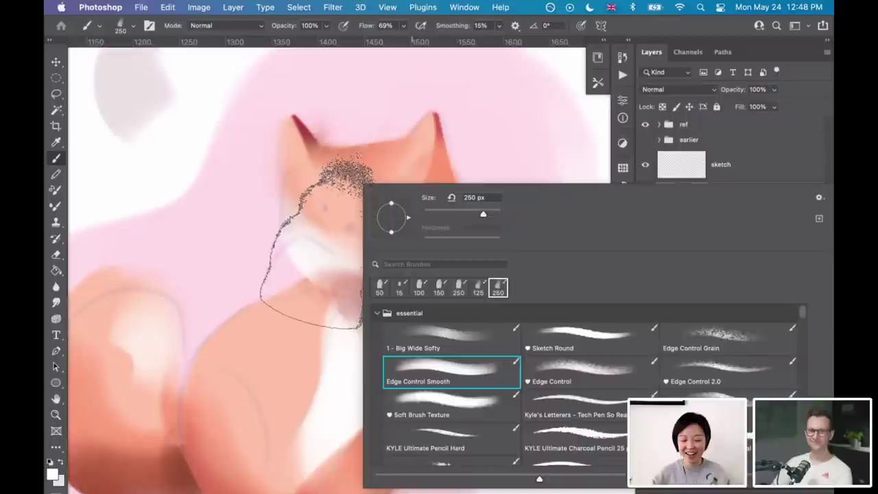
{"action": "left_click", "coordinate": [429, 264]}
{"action": "left_click", "coordinate": [325, 215]}
{"action": "key", "text": "["}
{"action": "key", "text": "["}
{"action": "key", "text": "["}
{"action": "key", "text": "["}
{"action": "key", "text": "["}
{"action": "key", "text": "["}
{"action": "key", "text": "bracketleft"}
{"action": "key", "text": "bracketleft"}
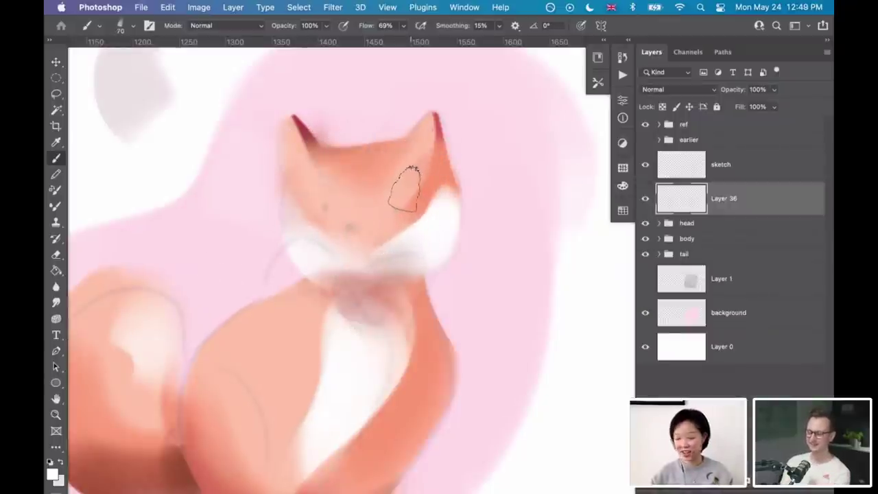
- Undo the trial stroke and paint white patches over both eye areas with the brush at 60 px
{"action": "key", "text": "super+z"}
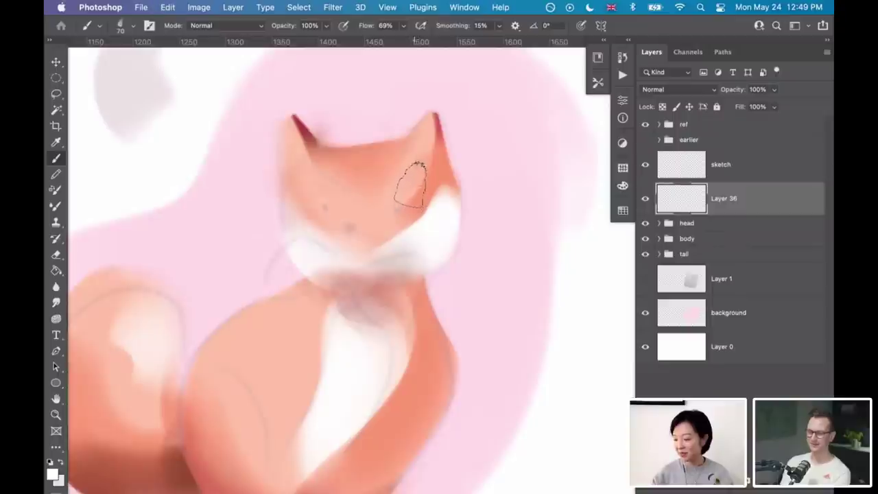
{"action": "key", "text": "bracketleft"}
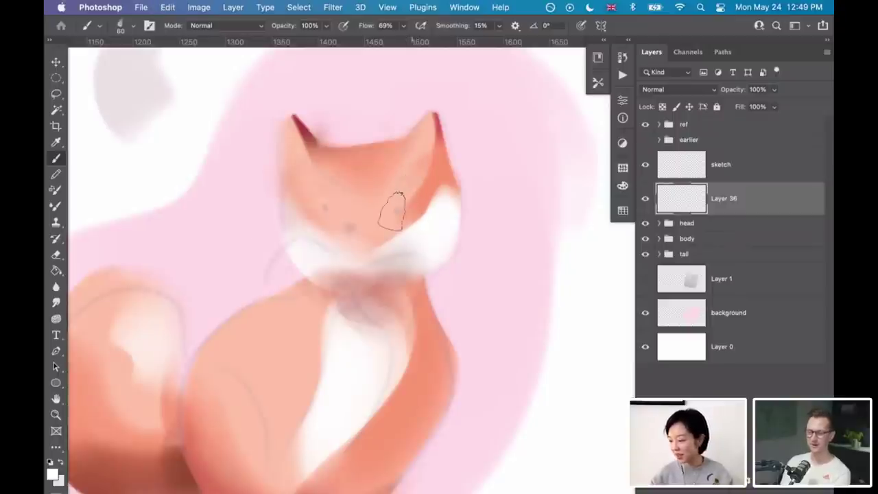
{"action": "left_click_drag", "start_coordinate": [391, 196], "coordinate": [398, 175]}
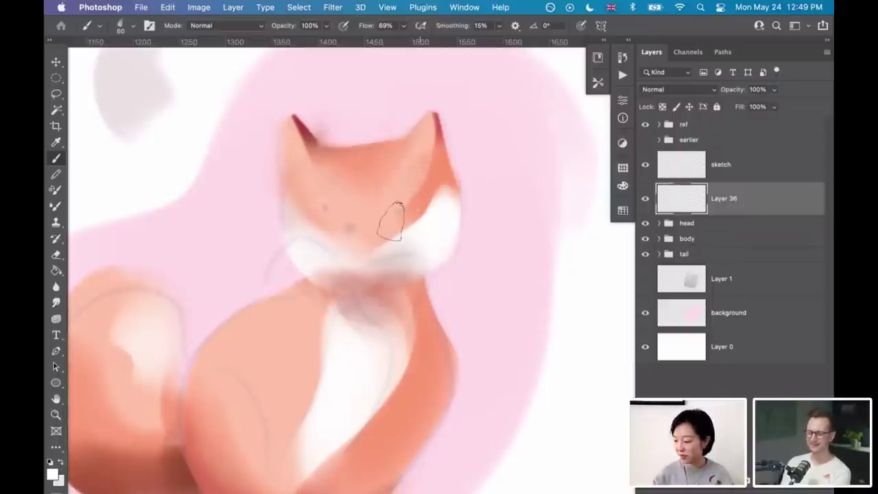
{"action": "left_click_drag", "start_coordinate": [350, 200], "coordinate": [319, 175]}
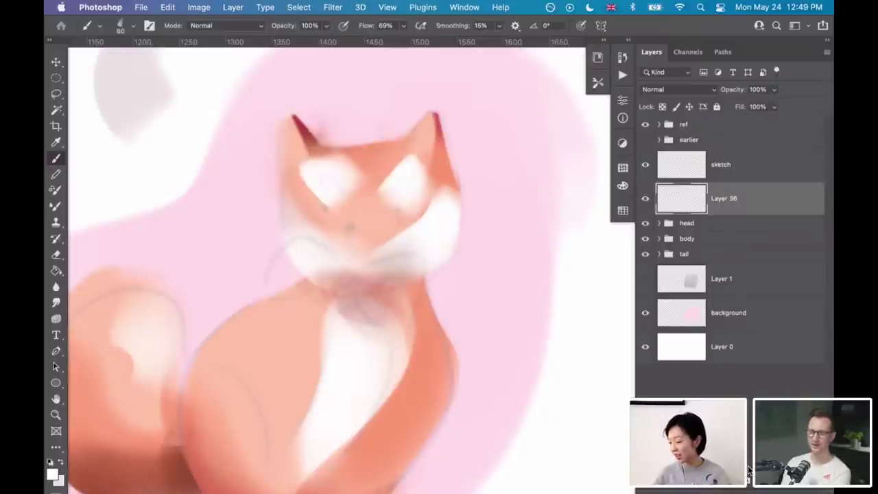
- Add a mask to Layer 36 and paint black on it to trim the right eye's white patch into a slanted almond shape
{"action": "left_click", "coordinate": [749, 471]}
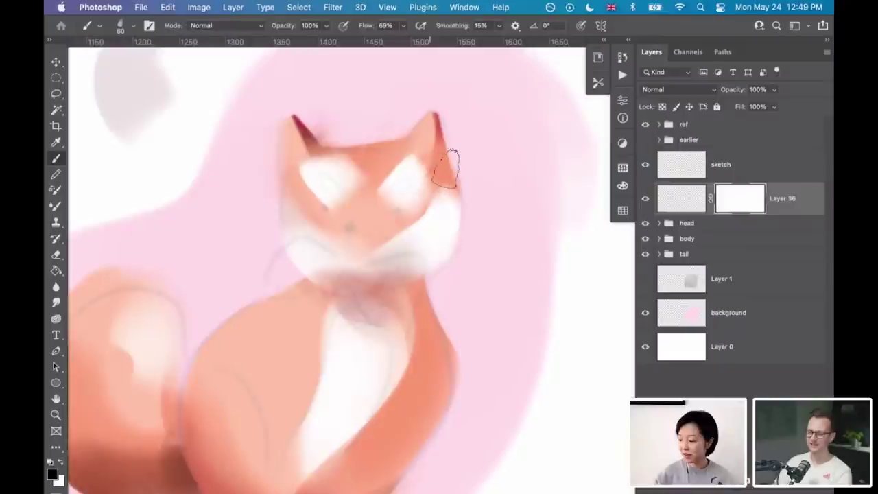
{"action": "left_click_drag", "start_coordinate": [415, 208], "coordinate": [440, 159]}
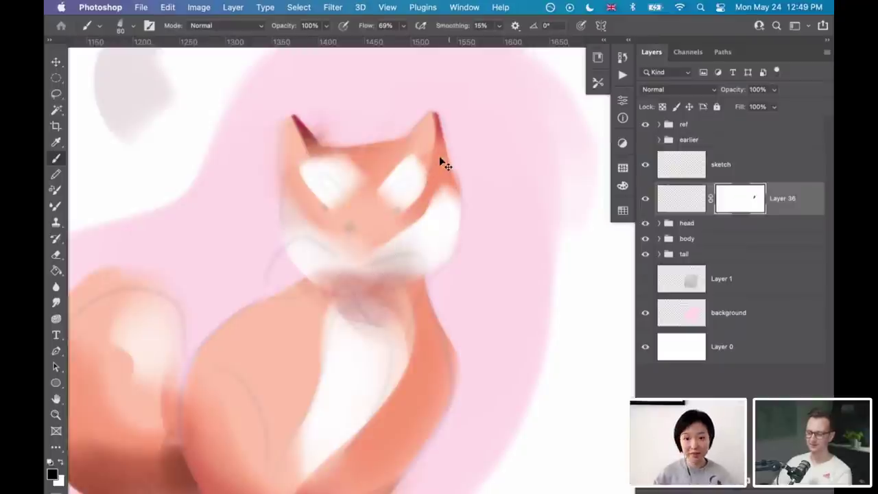
{"action": "key", "text": "super+z"}
{"action": "mouse_move", "coordinate": [416, 199]}
{"action": "left_mouse_down"}
{"action": "mouse_move", "coordinate": [374, 176]}
{"action": "mouse_move", "coordinate": [382, 171]}
{"action": "mouse_move", "coordinate": [377, 217]}
{"action": "left_mouse_up"}
{"action": "key", "text": "bracketleft"}
{"action": "key", "text": "bracketleft"}
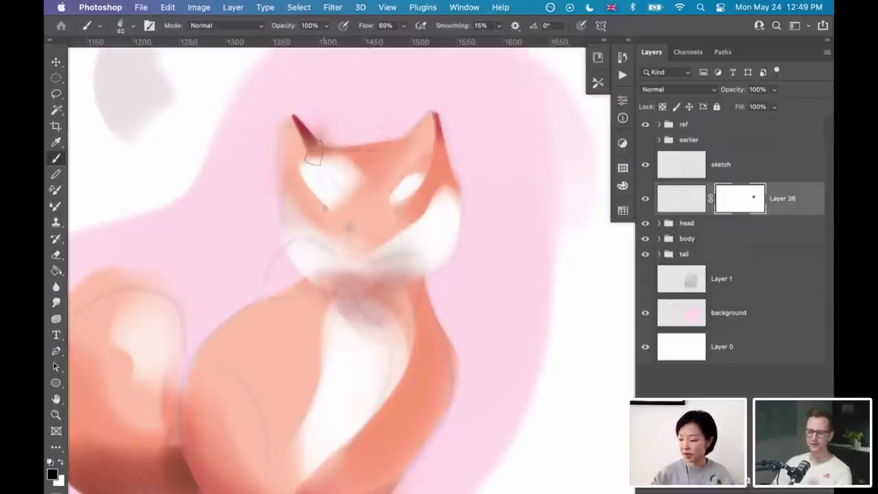
- Trim the left eye's white patch to a slanted almond shape with black 40 px strokes on the mask, undoing a misplaced stroke
{"action": "left_click_drag", "start_coordinate": [315, 155], "coordinate": [368, 233]}
{"action": "key", "text": "super+z"}
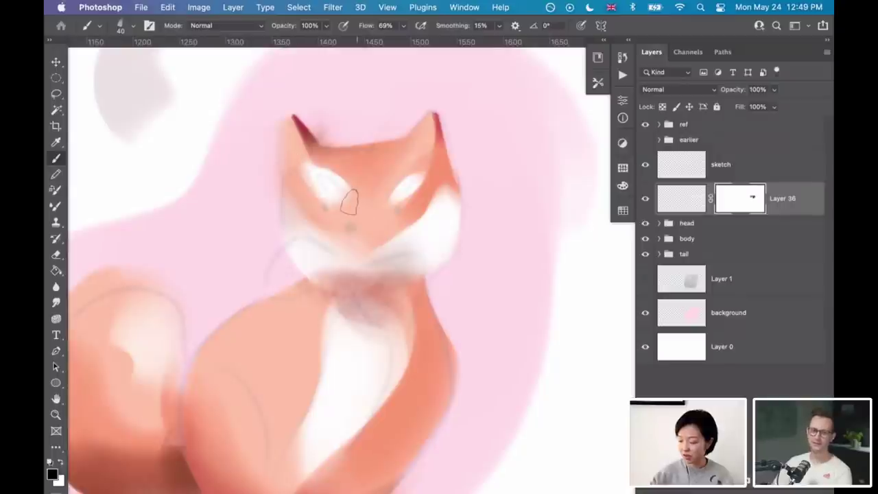
{"action": "left_click_drag", "start_coordinate": [303, 153], "coordinate": [329, 198]}
{"action": "left_click_drag", "start_coordinate": [325, 145], "coordinate": [316, 175]}
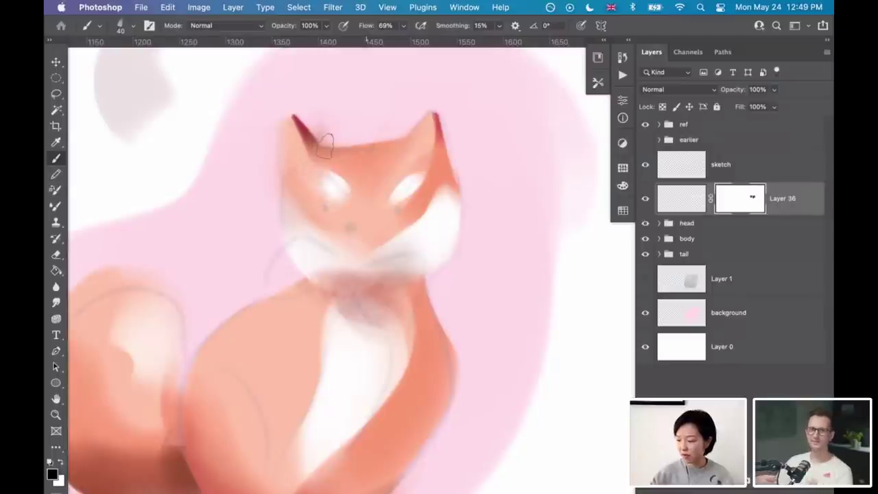
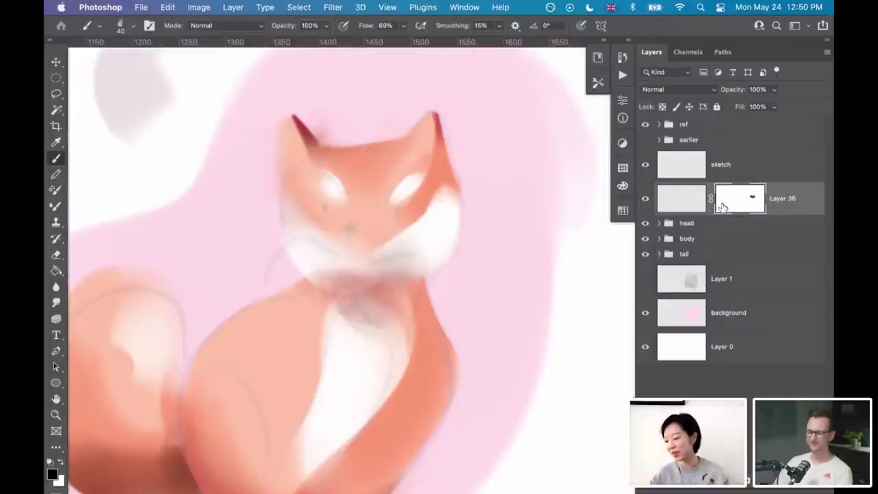
- Add a new layer above Layer 36 and switch to the Sketch Round brush preset
{"action": "key", "text": "super+alt+shift+n"}
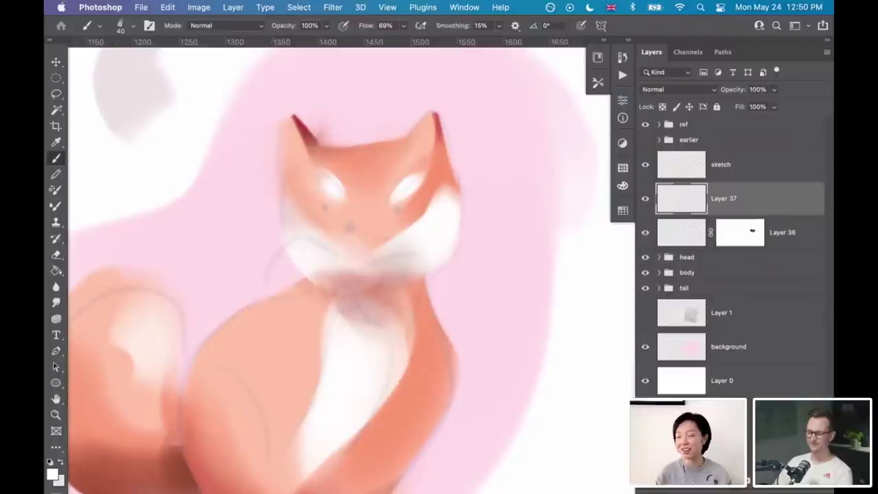
{"action": "right_click", "coordinate": [519, 247]}
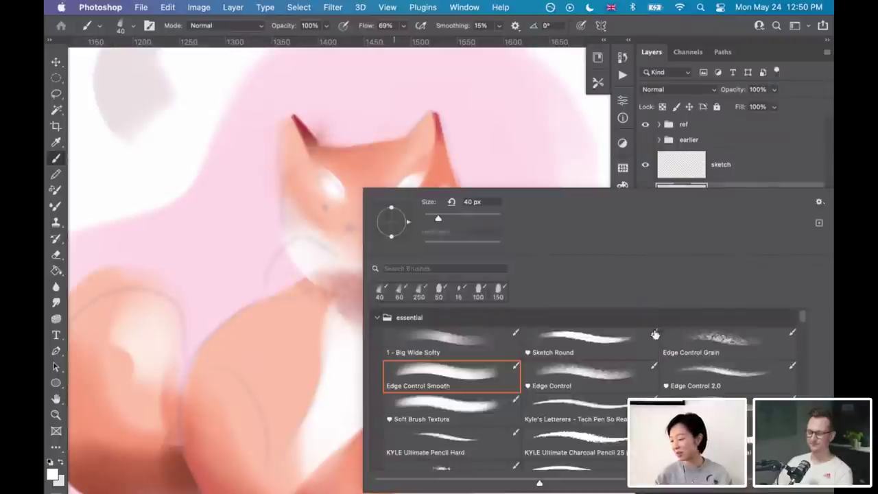
{"action": "left_click", "coordinate": [592, 339]}
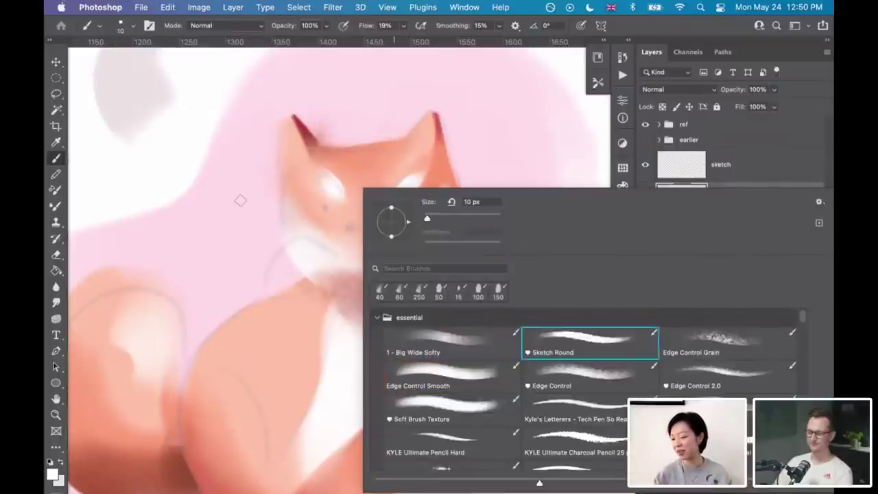
{"action": "left_click", "coordinate": [348, 263]}
- Sample the dark brown from the painted colour swatches beside the cat as the foreground colour
{"action": "left_click_drag", "start_coordinate": [407, 266], "coordinate": [490, 335]}
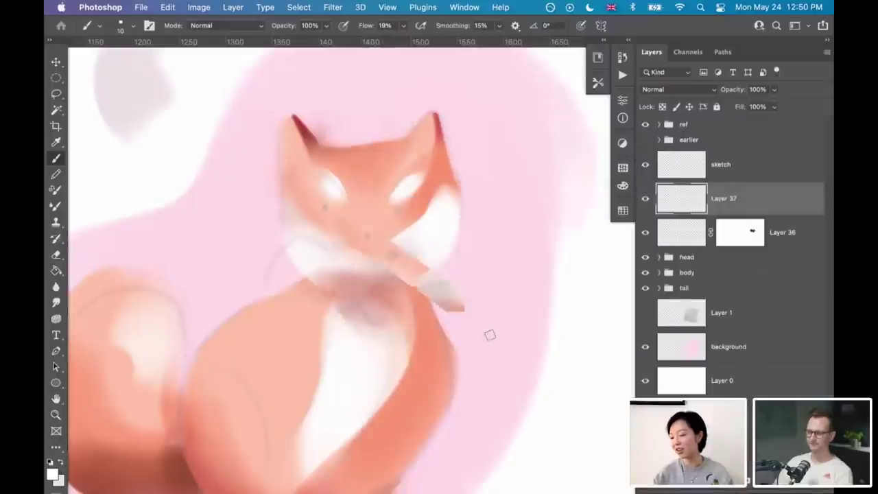
{"action": "scroll", "coordinate": [490, 335], "scroll_direction": "left", "scroll_amount": 5}
{"action": "scroll", "coordinate": [490, 335], "scroll_direction": "up", "scroll_amount": 4}
{"action": "left_click", "coordinate": [159, 218], "text": "alt"}
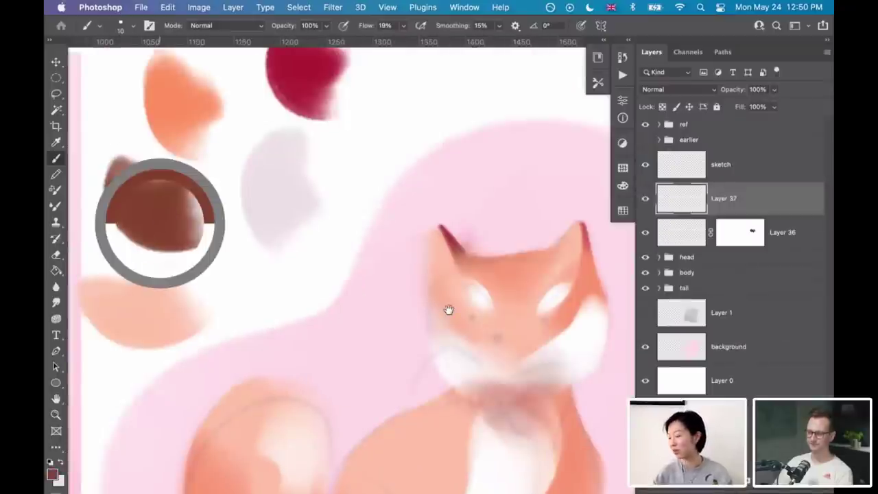
{"action": "scroll", "coordinate": [447, 308], "scroll_direction": "right", "scroll_amount": 5}
{"action": "scroll", "coordinate": [447, 308], "scroll_direction": "down", "scroll_amount": 5}
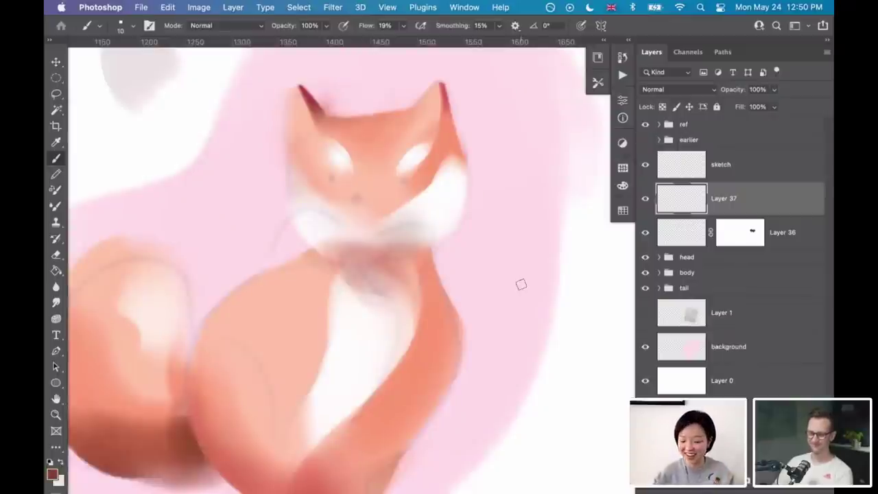
- Paint two small dark brown oval eyes and a nose with a 6 px brush, redoing the misplaced left eye
{"action": "key", "text": "bracketleft"}
{"action": "key", "text": "bracketleft"}
{"action": "key", "text": "bracketleft"}
{"action": "key", "text": "bracketleft"}
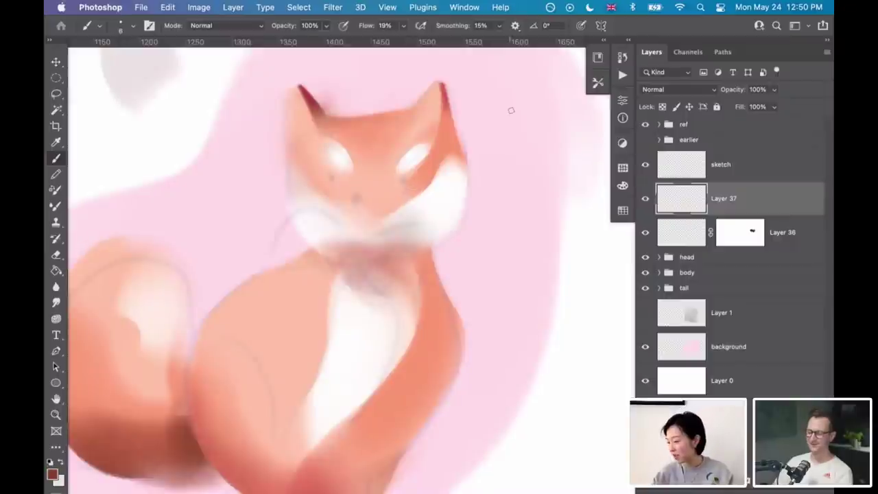
{"action": "left_click", "coordinate": [405, 183]}
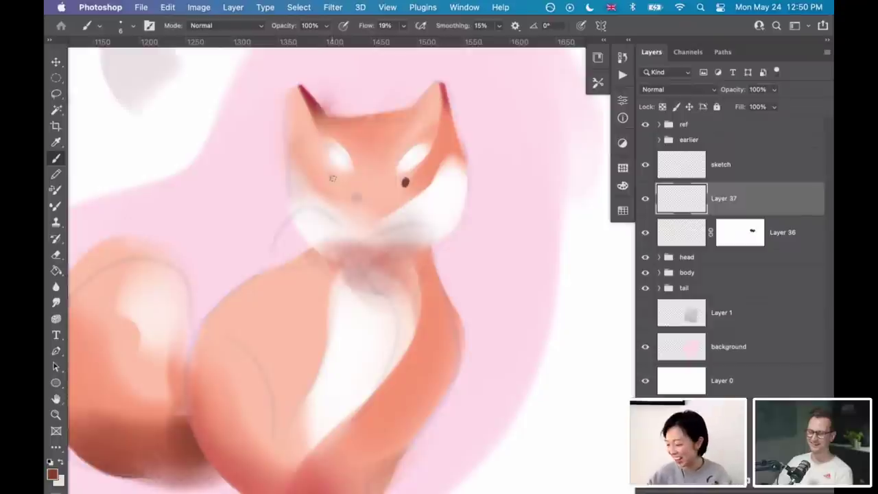
{"action": "left_click", "coordinate": [333, 178]}
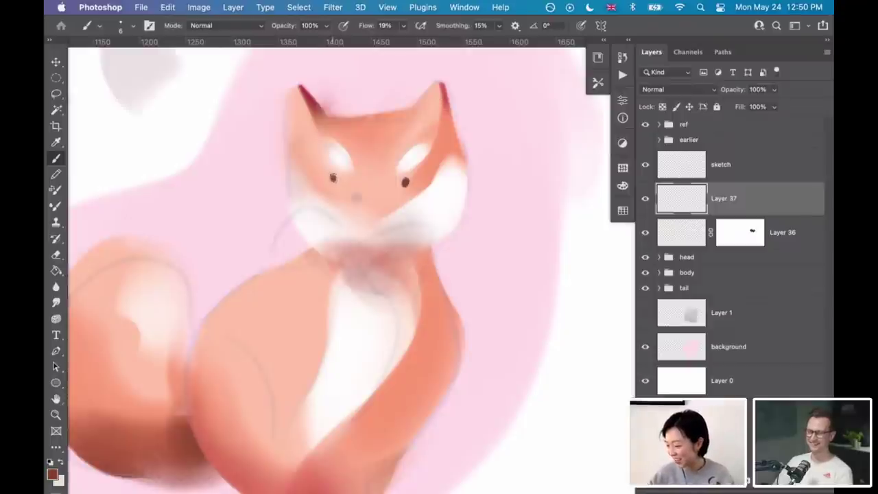
{"action": "key", "text": "super+z"}
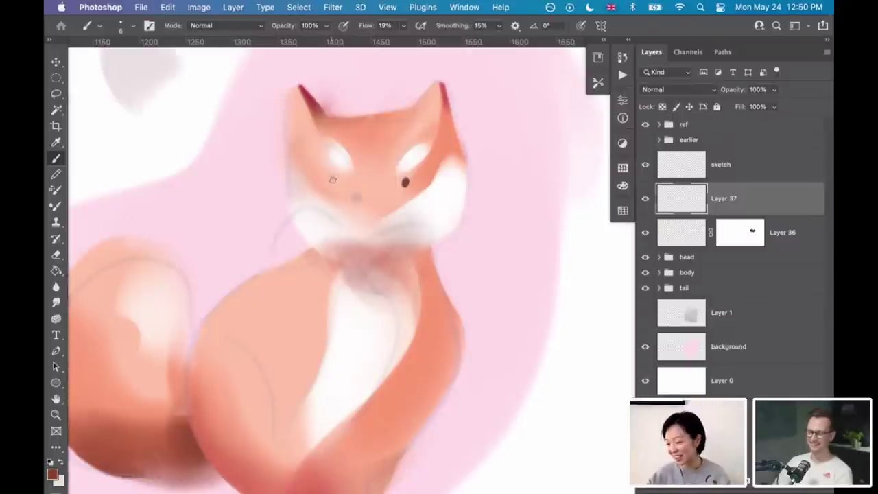
{"action": "left_click", "coordinate": [332, 179]}
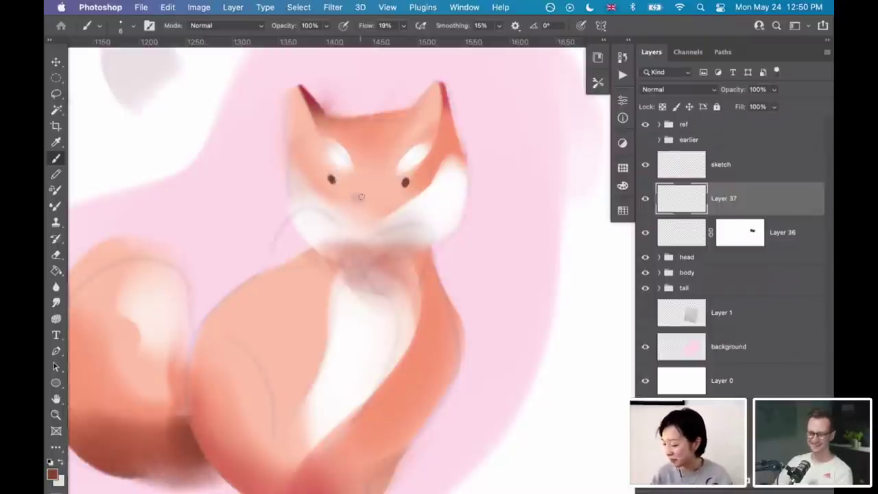
{"action": "left_click", "coordinate": [357, 197]}
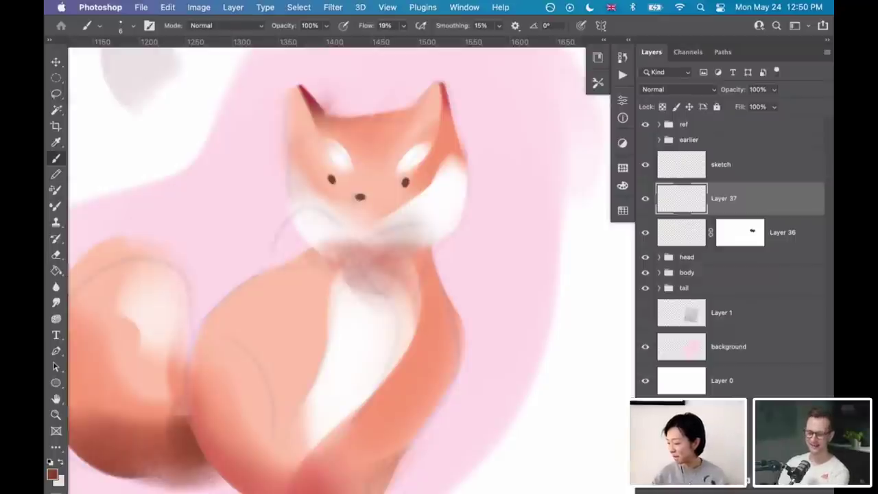
- Add a new layer clipped to the eyes-and-nose layer and switch to the Edge Control Smooth brush preset
{"action": "key", "text": "super+alt+shift+n"}
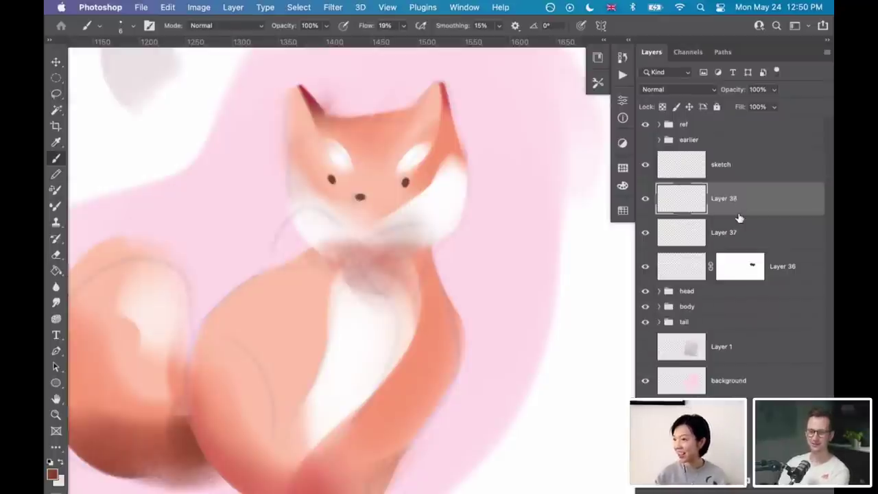
{"action": "left_click", "coordinate": [738, 217], "text": "alt"}
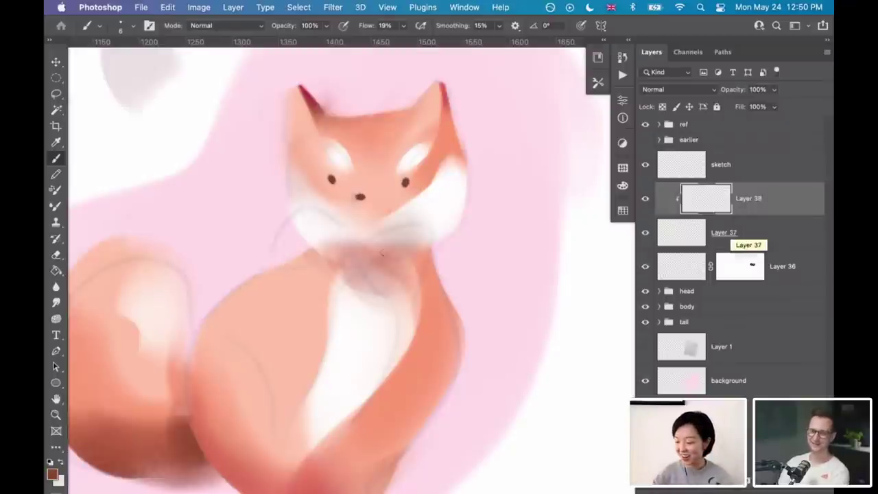
{"action": "key", "text": "shift+b"}
{"action": "right_click", "coordinate": [398, 251]}
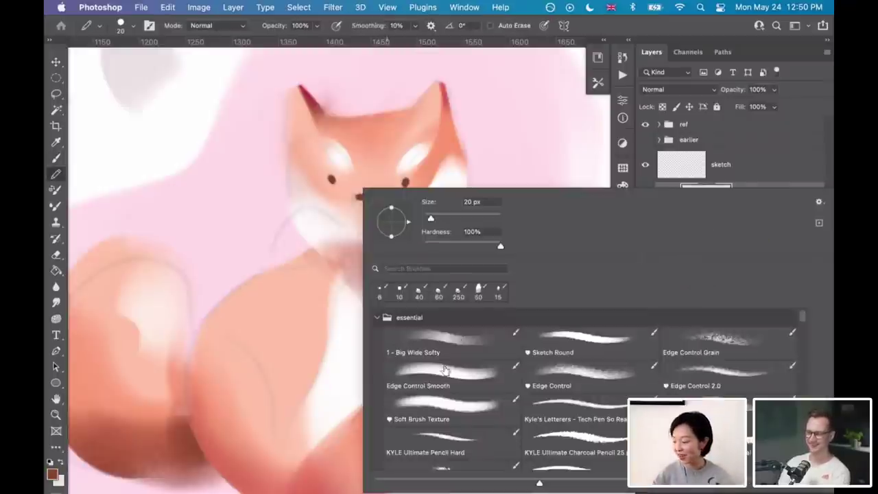
{"action": "left_click", "coordinate": [445, 374]}
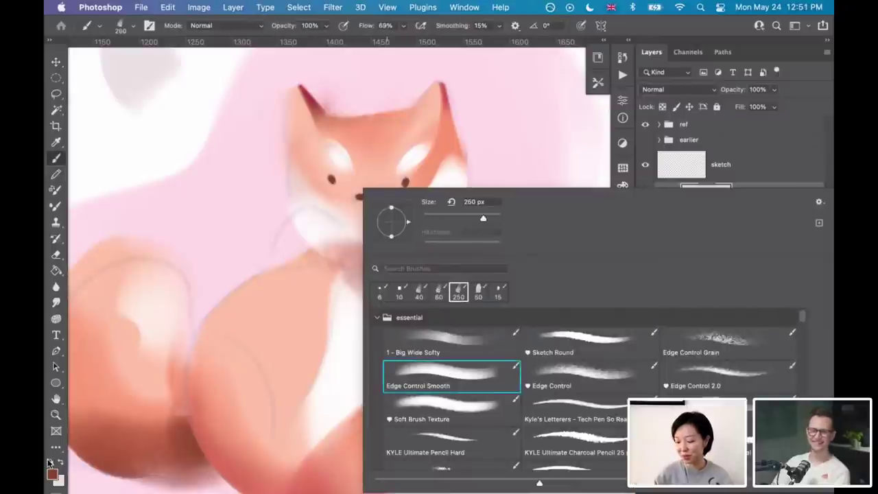
- Reset the foreground colour to black and darken the eyes and nose with the brush reduced to 50 px
{"action": "key", "text": "Return"}
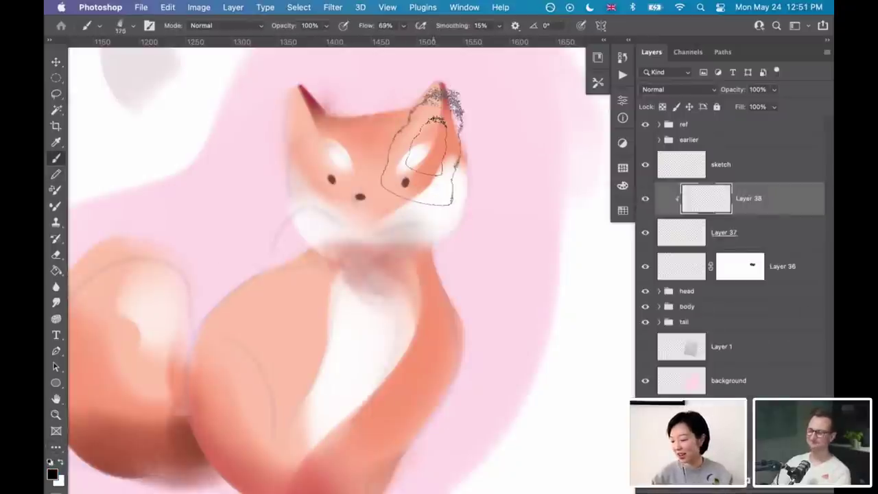
{"action": "key", "text": "bracketleft"}
{"action": "key", "text": "bracketleft"}
{"action": "key", "text": "bracketleft"}
{"action": "key", "text": "bracketleft"}
{"action": "key", "text": "bracketleft"}
{"action": "key", "text": "bracketleft"}
{"action": "key", "text": "bracketleft"}
{"action": "key", "text": "bracketleft"}
{"action": "key", "text": "bracketleft"}
{"action": "key", "text": "bracketleft"}
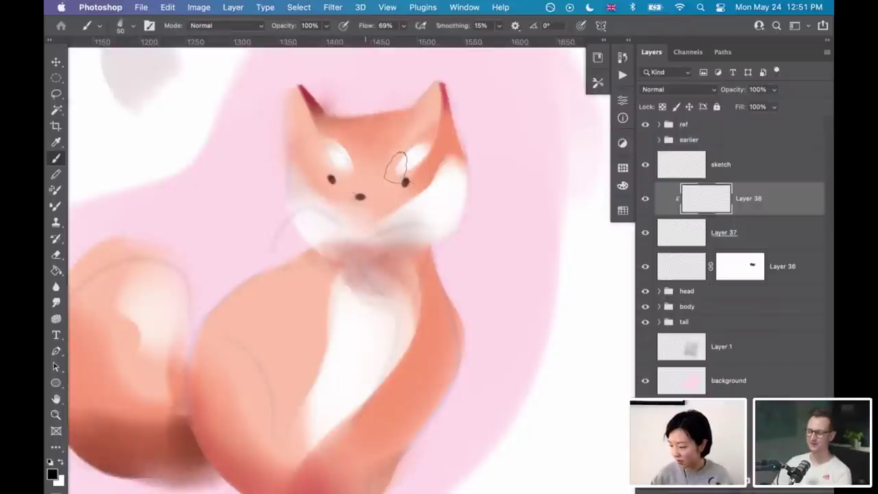
- Group the eyes-and-nose layer with its clipped shading layer and name the group eyes
{"action": "left_click", "coordinate": [774, 236], "text": "shift"}
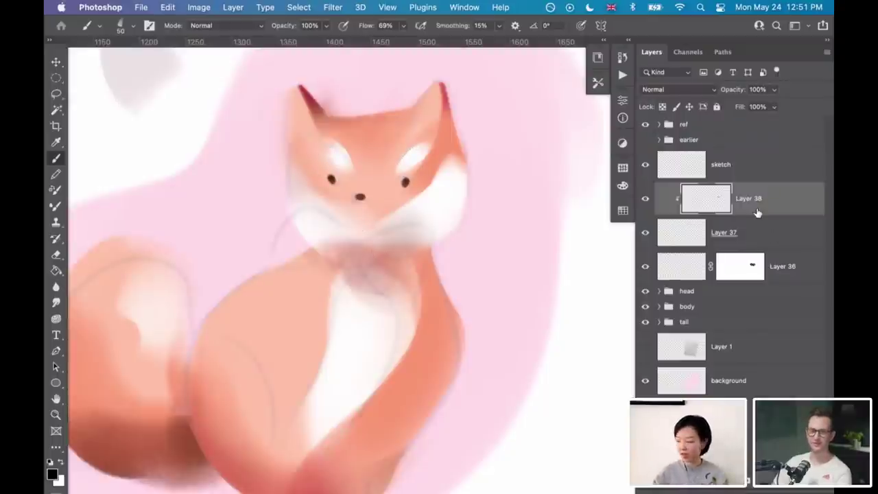
{"action": "key", "text": "super+g"}
{"action": "double_click", "coordinate": [699, 189]}
{"action": "type", "text": "ef"}
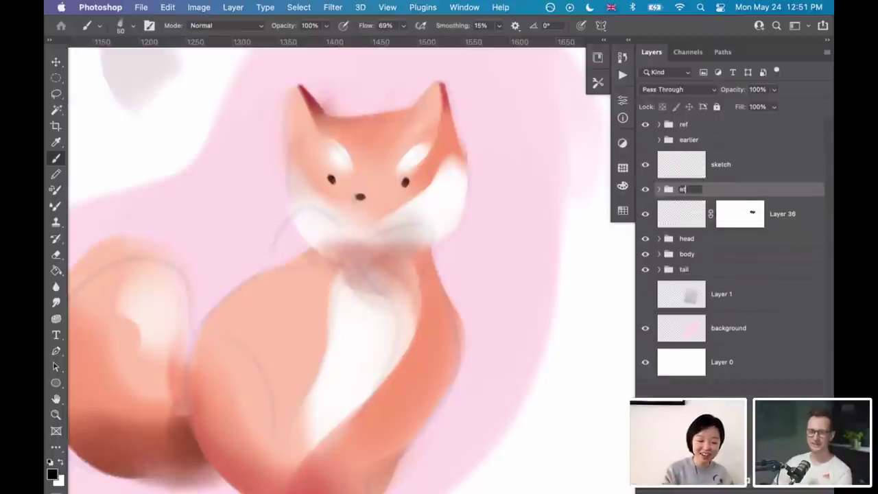
{"action": "type", "text": "es"}
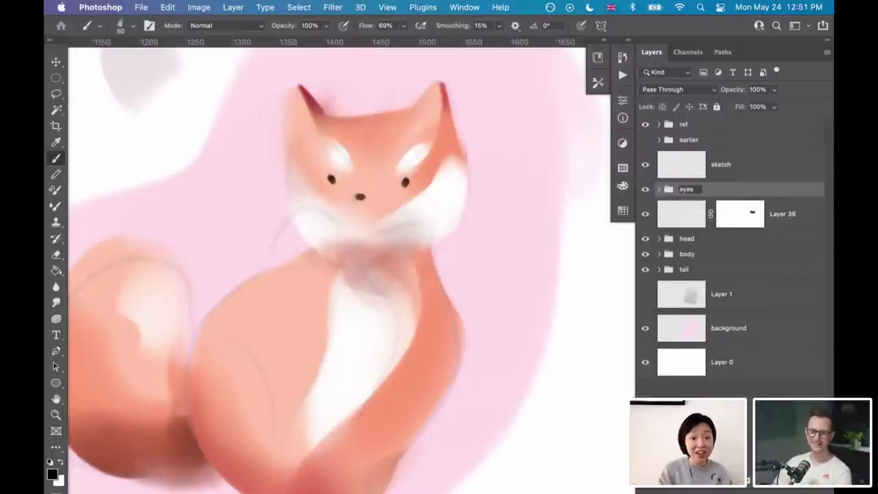
{"action": "key", "text": "Return"}
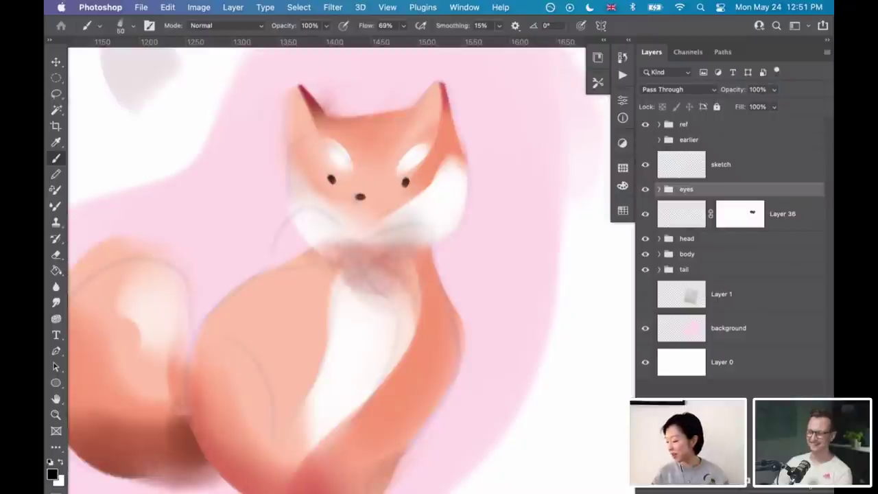
- Add a new layer above the eyes group and set the foreground colour to a bright turquoise green with hue 165
{"action": "key", "text": "alt+shift+super+n"}
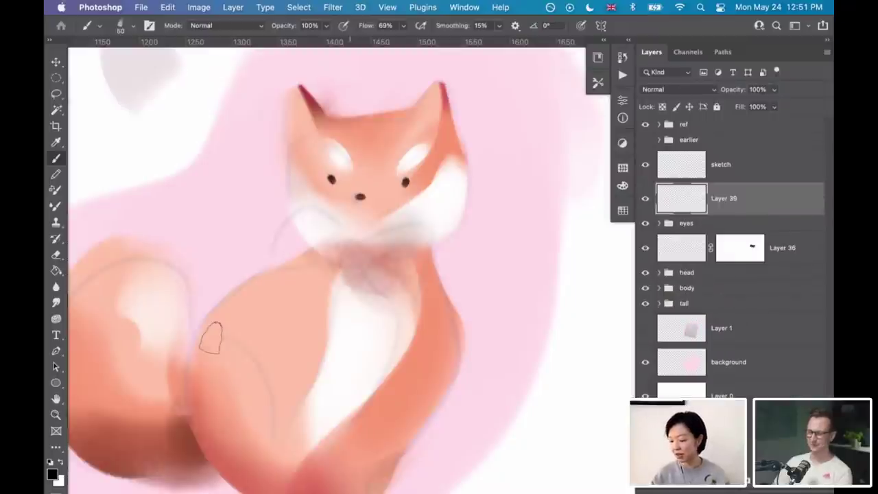
{"action": "key", "text": "super+minus"}
{"action": "key", "text": "super+plus"}
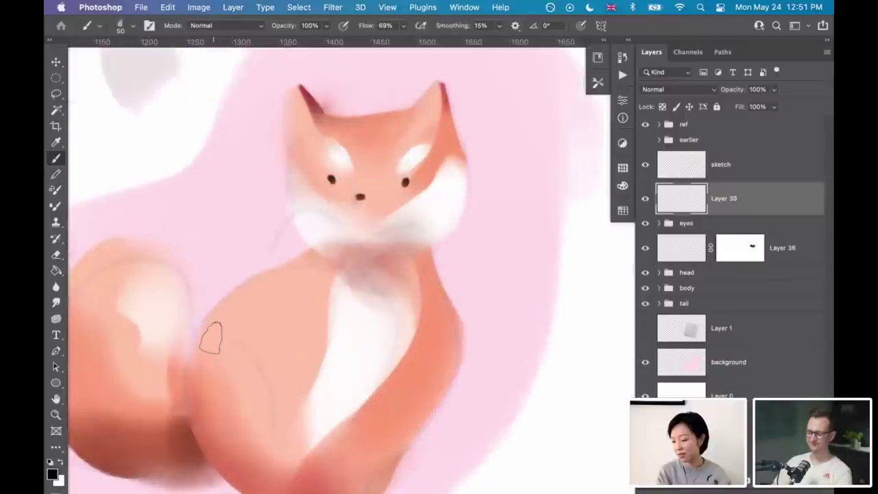
{"action": "left_click", "coordinate": [52, 472]}
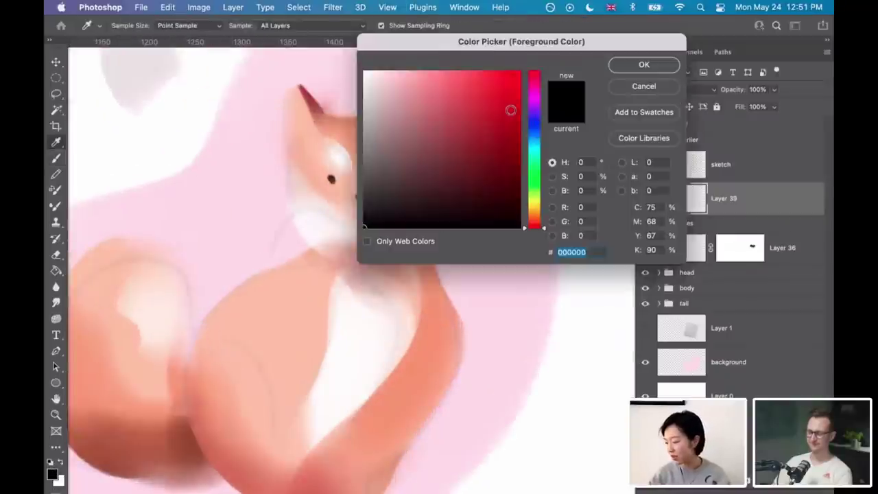
{"action": "left_click", "coordinate": [462, 96]}
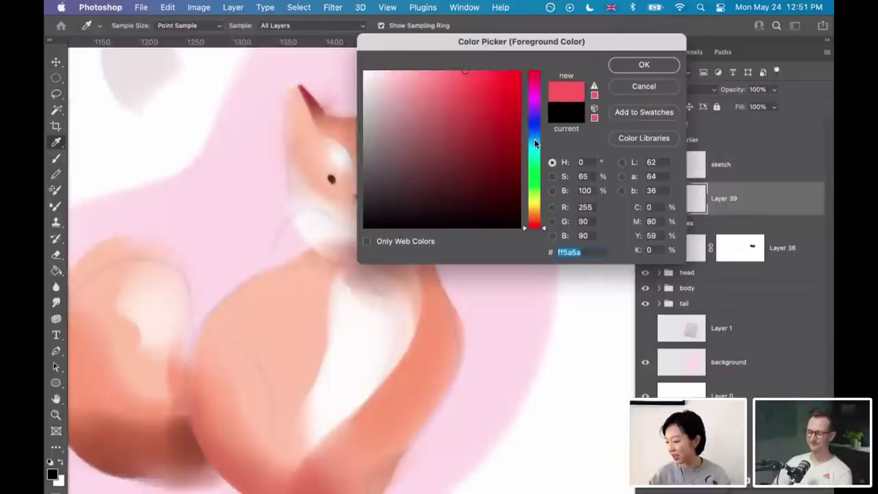
{"action": "left_click", "coordinate": [534, 141]}
{"action": "left_click", "coordinate": [535, 156]}
{"action": "left_click_drag", "start_coordinate": [538, 153], "coordinate": [538, 158]}
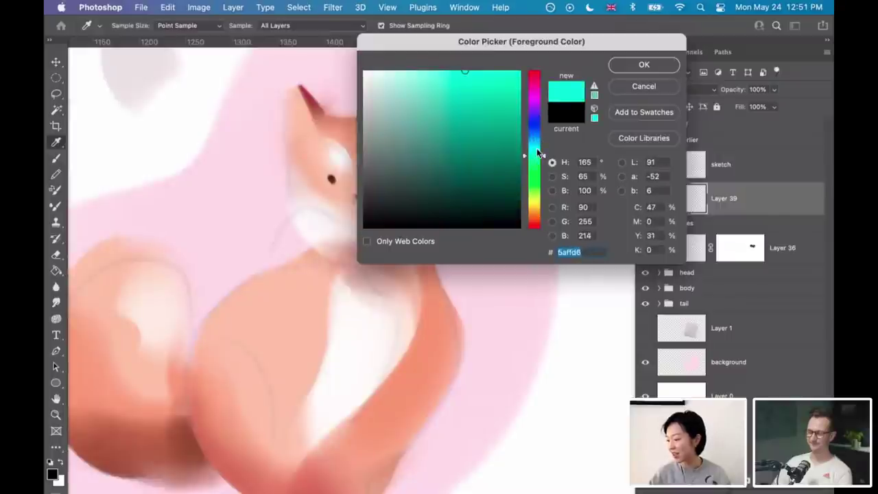
{"action": "left_click", "coordinate": [438, 103]}
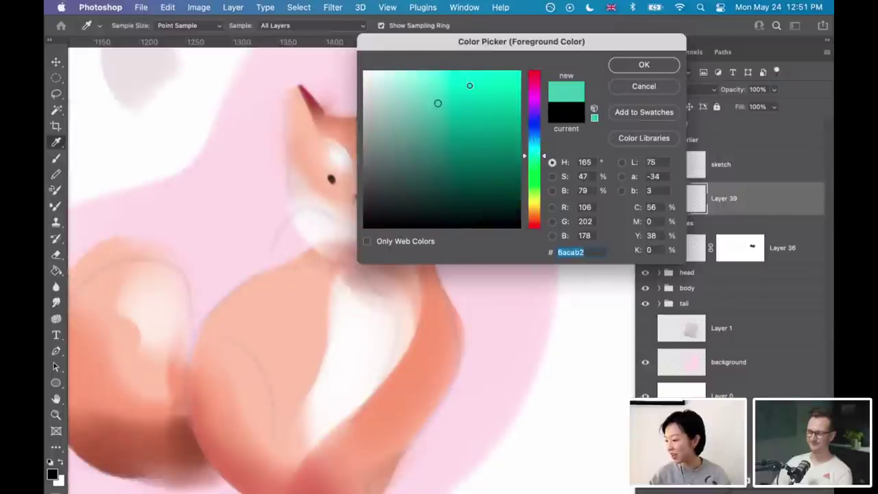
{"action": "left_click", "coordinate": [644, 65]}
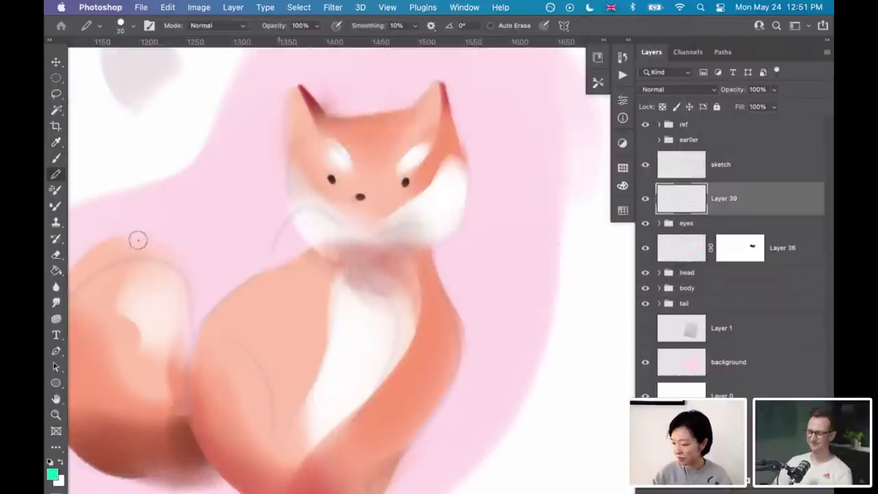
- Paint a turquoise bow tie shape with two lobes across the cat's neck using the Edge Control Smooth brush
{"action": "key", "text": "shift+b"}
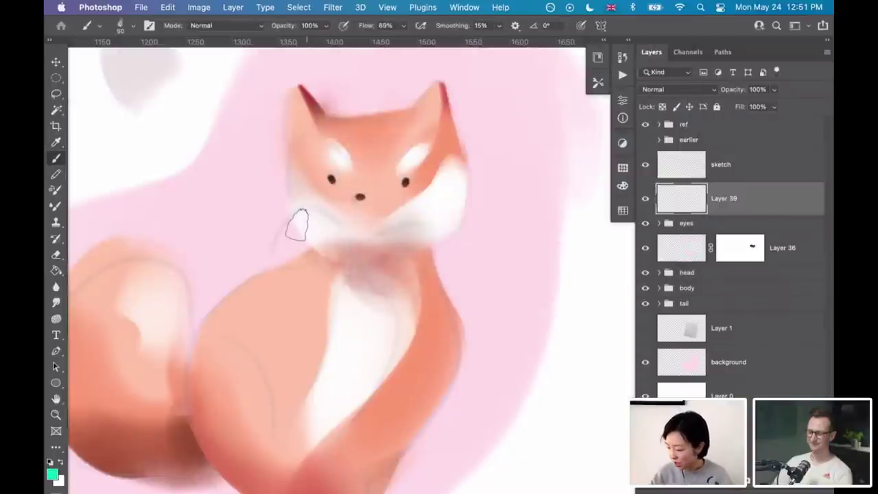
{"action": "left_click_drag", "start_coordinate": [323, 243], "coordinate": [329, 226]}
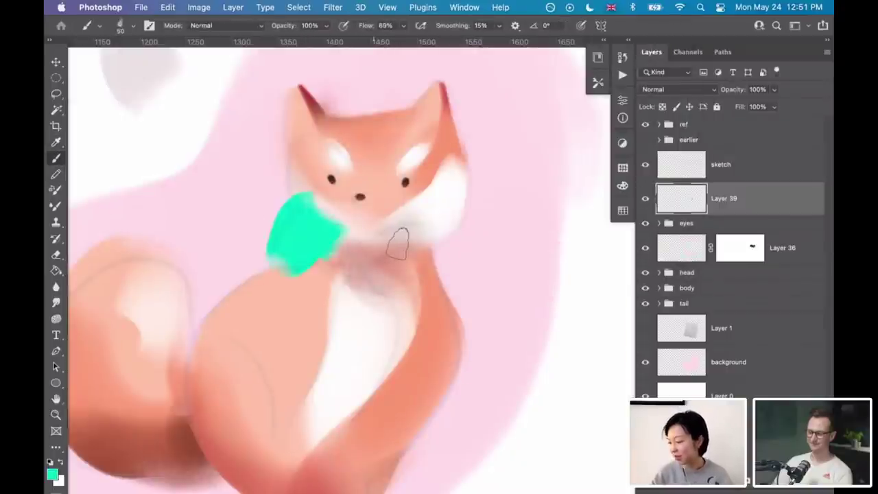
{"action": "mouse_move", "coordinate": [398, 240]}
{"action": "left_mouse_down"}
{"action": "mouse_move", "coordinate": [405, 281]}
{"action": "mouse_move", "coordinate": [421, 235]}
{"action": "mouse_move", "coordinate": [436, 260]}
{"action": "left_mouse_up"}
{"action": "mouse_move", "coordinate": [332, 244]}
{"action": "left_mouse_down"}
{"action": "mouse_move", "coordinate": [438, 278]}
{"action": "mouse_move", "coordinate": [290, 231]}
{"action": "left_mouse_up"}
{"action": "mouse_move", "coordinate": [288, 264]}
{"action": "left_mouse_down"}
{"action": "mouse_move", "coordinate": [281, 212]}
{"action": "mouse_move", "coordinate": [347, 221]}
{"action": "left_mouse_up"}
{"action": "left_click_drag", "start_coordinate": [405, 297], "coordinate": [387, 299]}
- Add a mask to Layer 39 and paint black on it to straighten the bow's right, upper and lower edges
{"action": "left_click", "coordinate": [719, 481]}
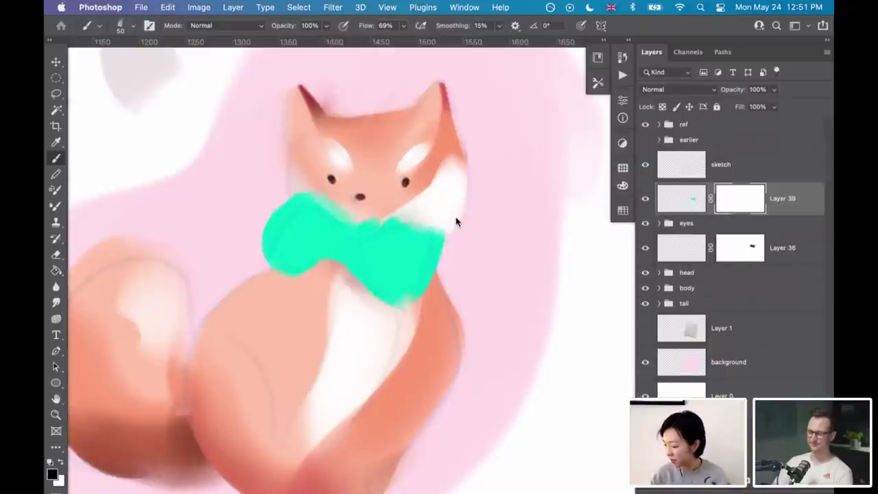
{"action": "left_click_drag", "start_coordinate": [442, 233], "coordinate": [418, 296]}
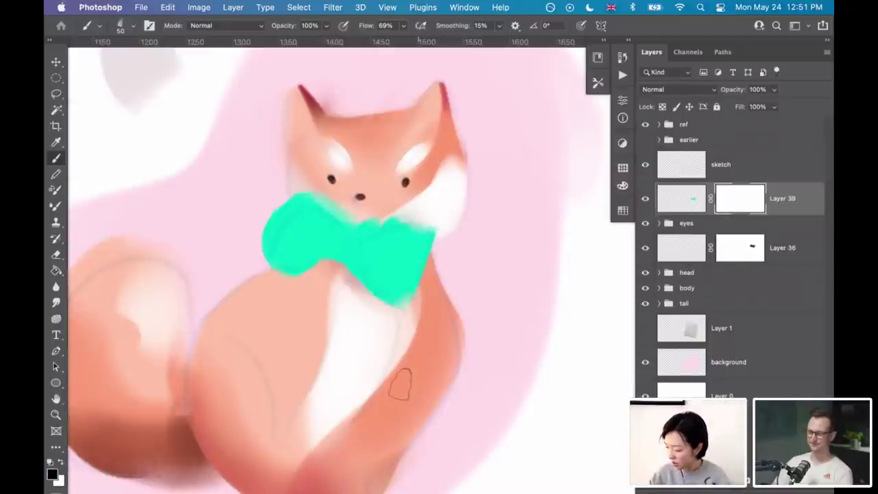
{"action": "left_click_drag", "start_coordinate": [360, 221], "coordinate": [402, 216]}
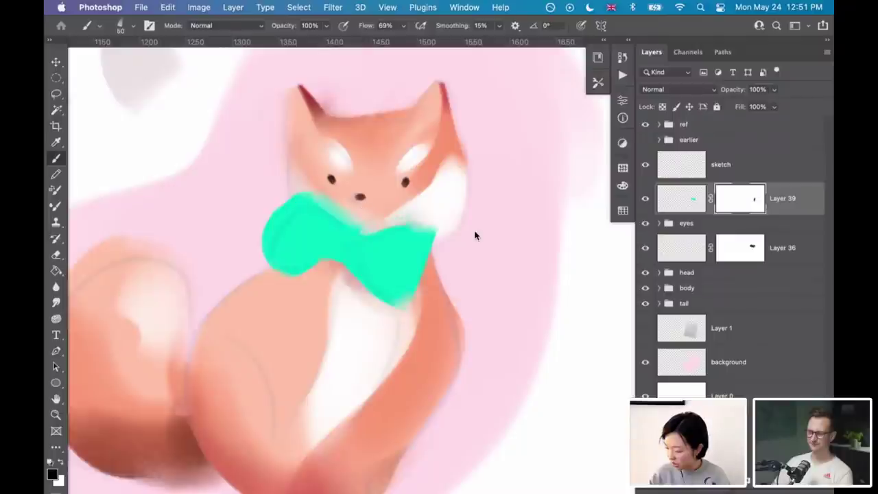
{"action": "left_click_drag", "start_coordinate": [339, 281], "coordinate": [259, 282]}
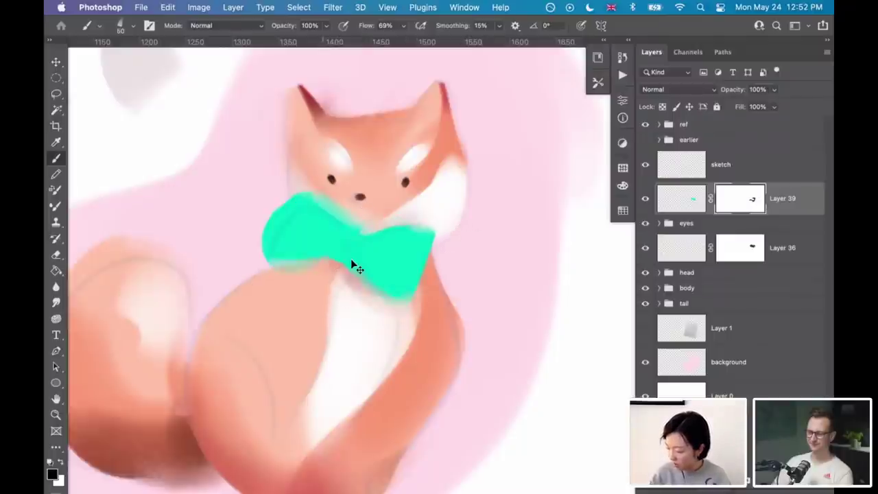
- Refine the bow's mask with the brush reduced to 35 px, trimming the left lobe and narrowing the knot between the lobes
{"action": "key", "text": "super+z"}
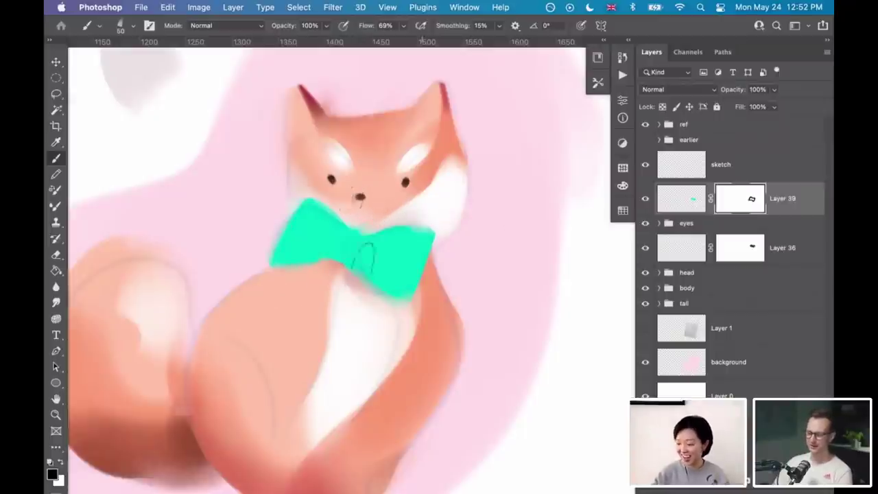
{"action": "key", "text": "bracketleft"}
{"action": "key", "text": "bracketleft"}
{"action": "key", "text": "bracketleft"}
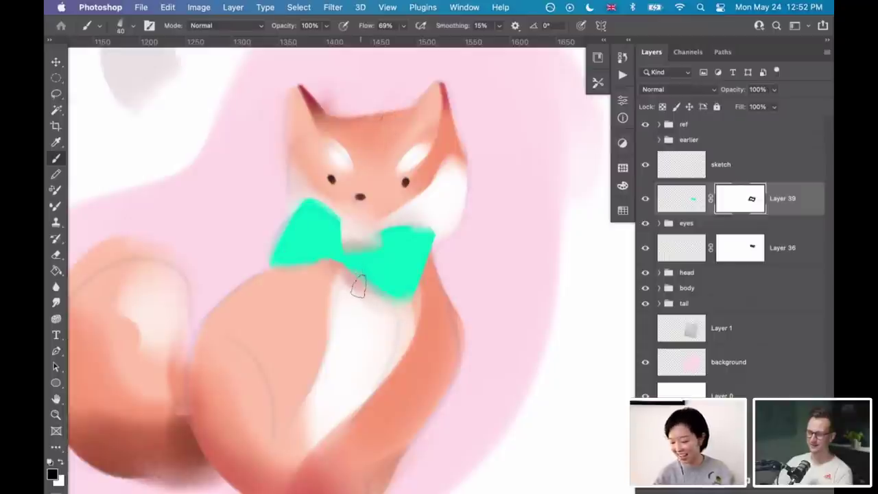
{"action": "key", "text": "x"}
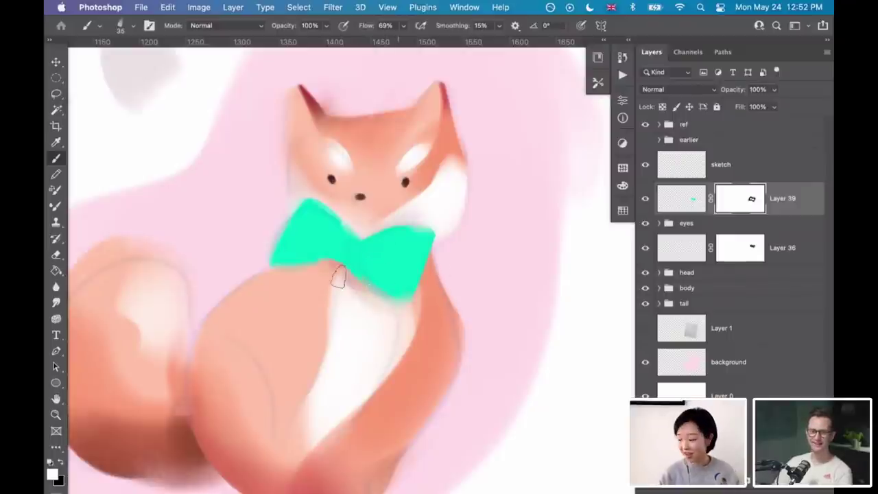
{"action": "key", "text": "x"}
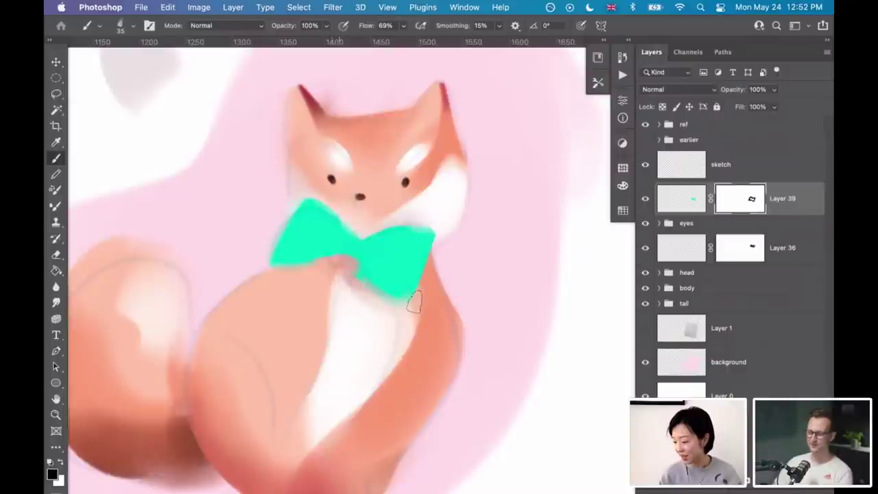
{"action": "key", "text": "shift+b"}
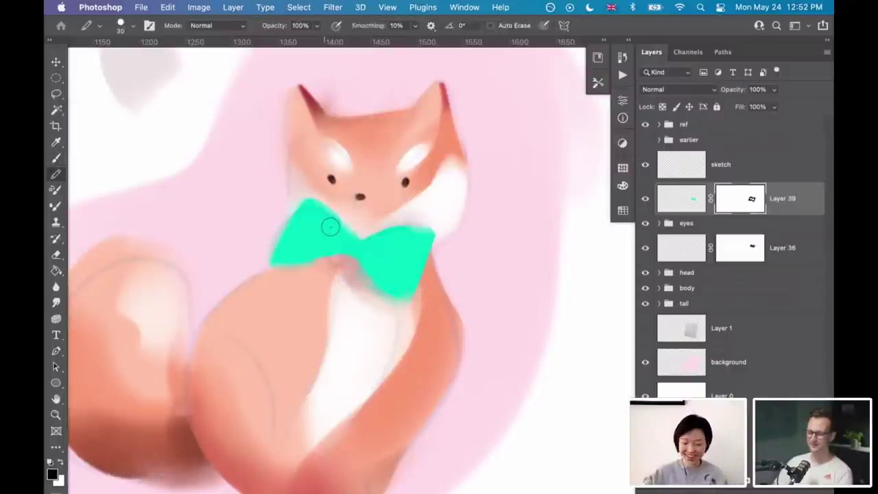
{"action": "key", "text": "x"}
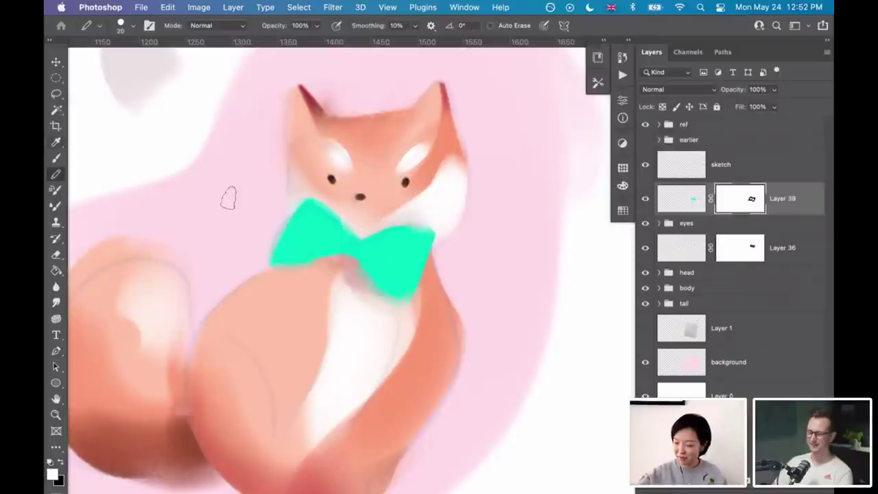
{"action": "key", "text": "shift+b"}
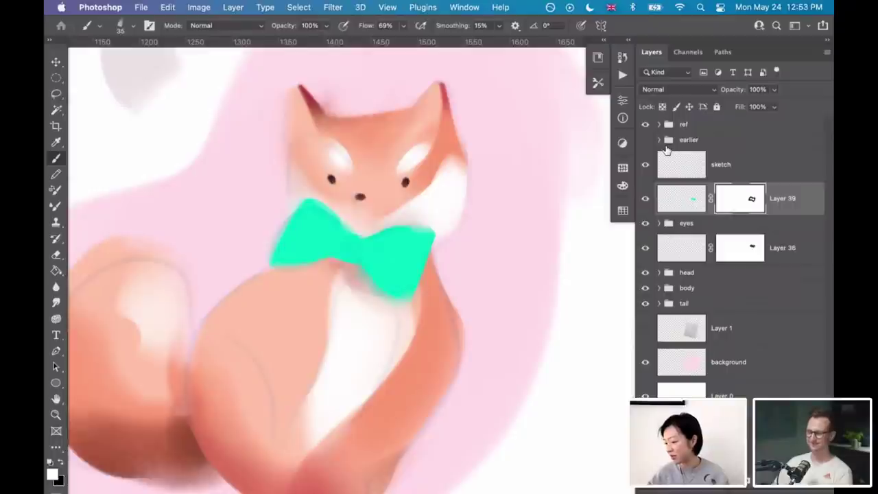
- Hide the sketch layer and expand the head group to show its layers
{"action": "scroll", "coordinate": [439, 247], "scroll_direction": "down", "scroll_amount": 2}
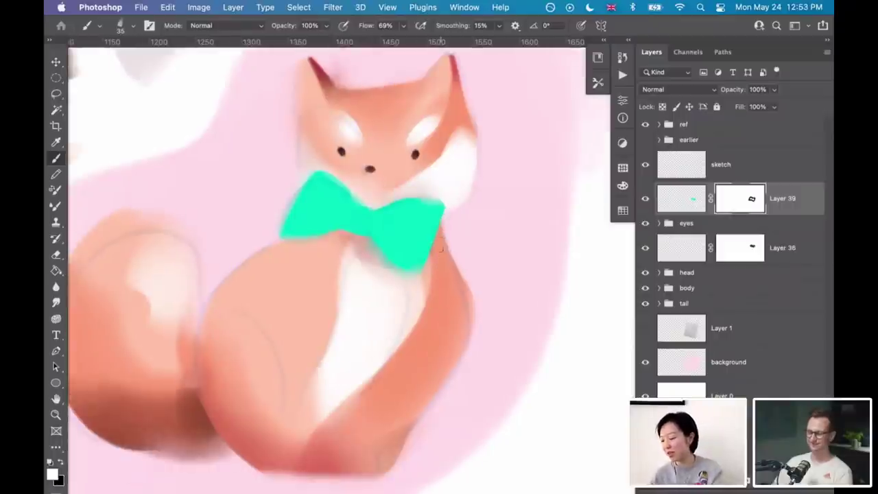
{"action": "key", "text": "super+minus"}
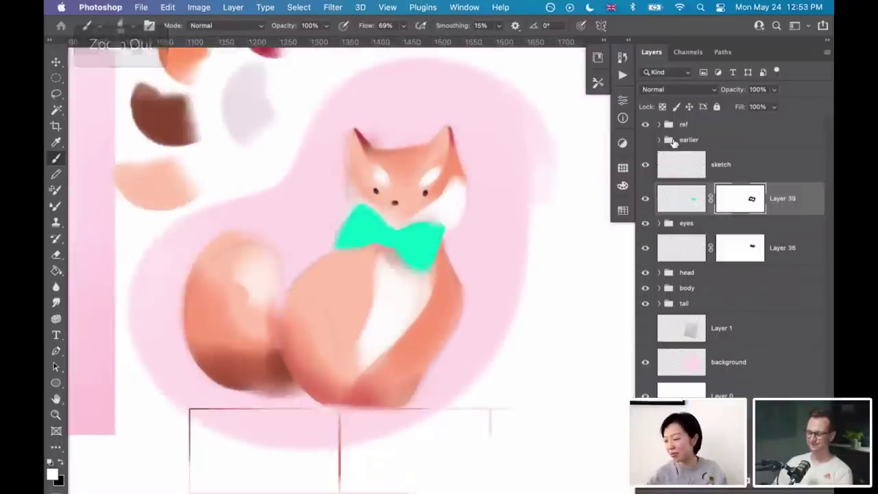
{"action": "left_click", "coordinate": [645, 164]}
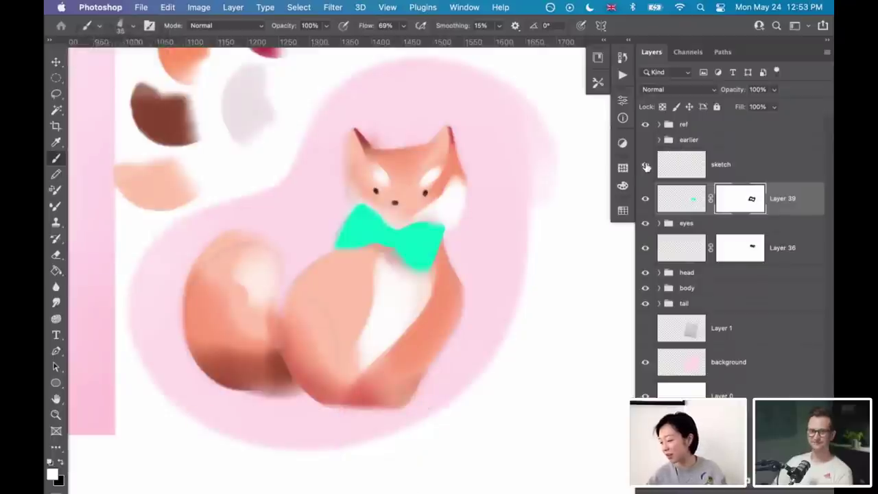
{"action": "left_click_drag", "start_coordinate": [458, 325], "coordinate": [447, 306]}
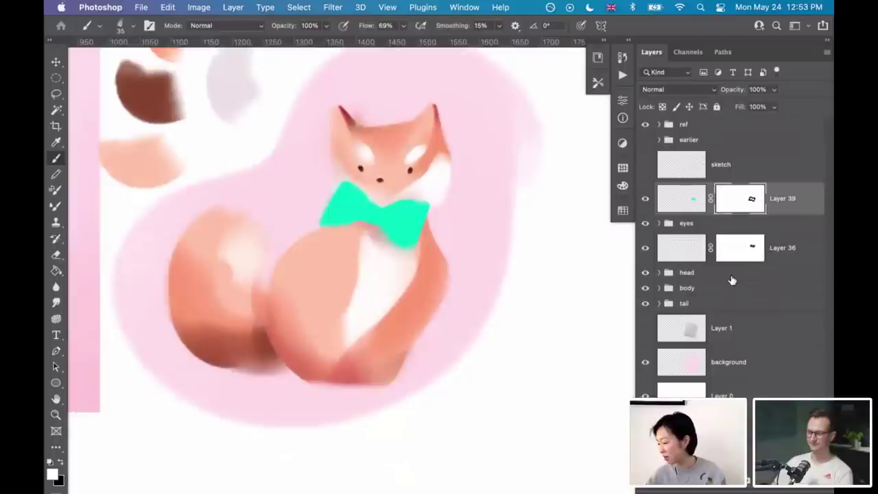
{"action": "left_click", "coordinate": [660, 272]}
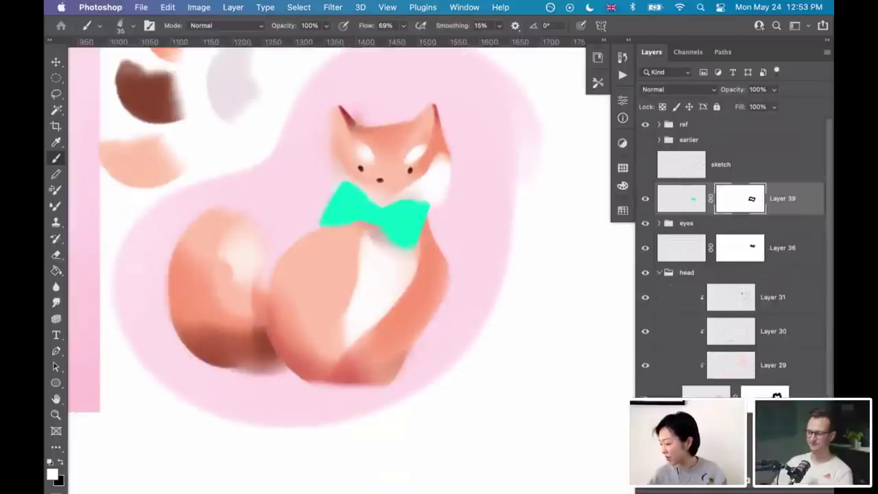
- Try to trim the left side of the cat's face by painting black on the head base layer's mask
{"action": "left_click", "coordinate": [764, 393]}
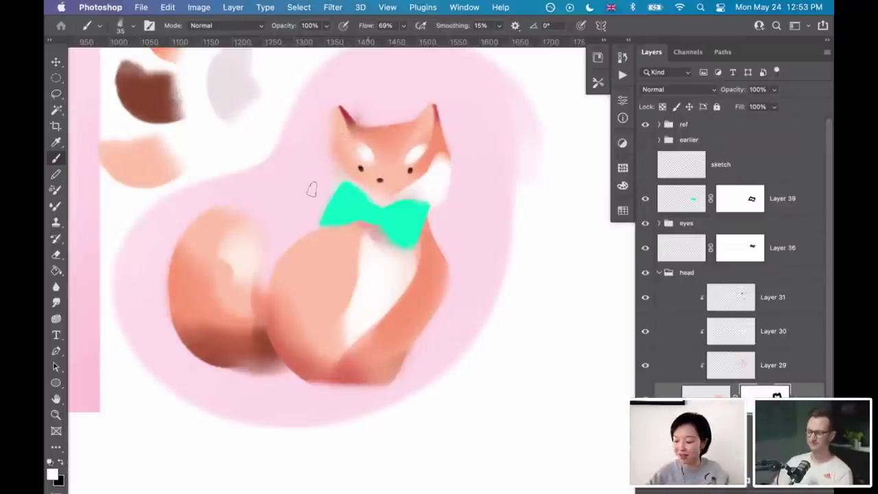
{"action": "key", "text": "x"}
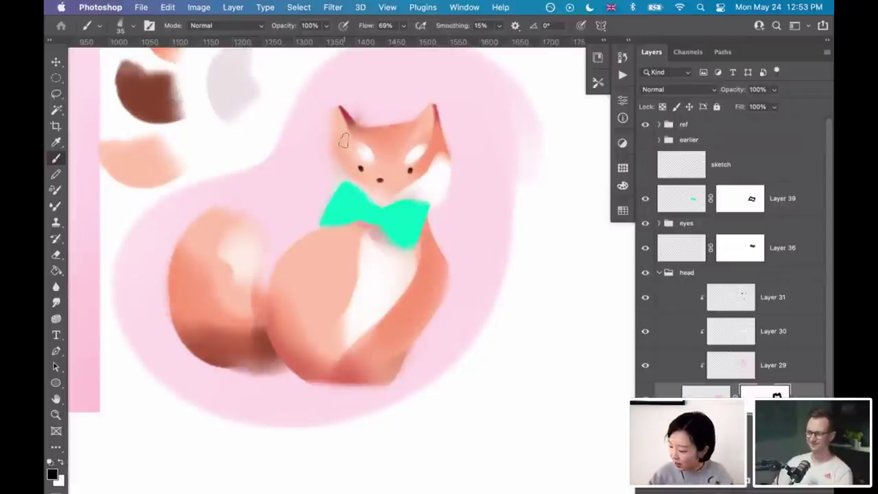
{"action": "left_click_drag", "start_coordinate": [343, 139], "coordinate": [351, 168]}
{"action": "key", "text": "super+z"}
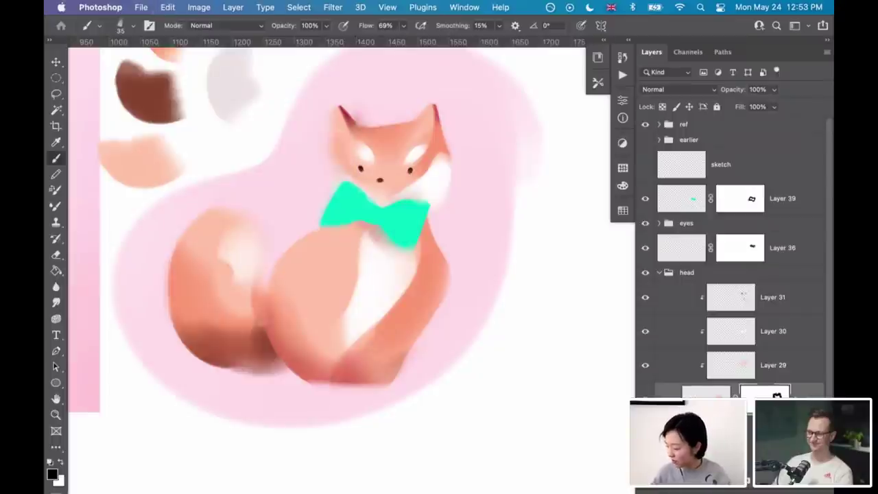
{"action": "key", "text": "x"}
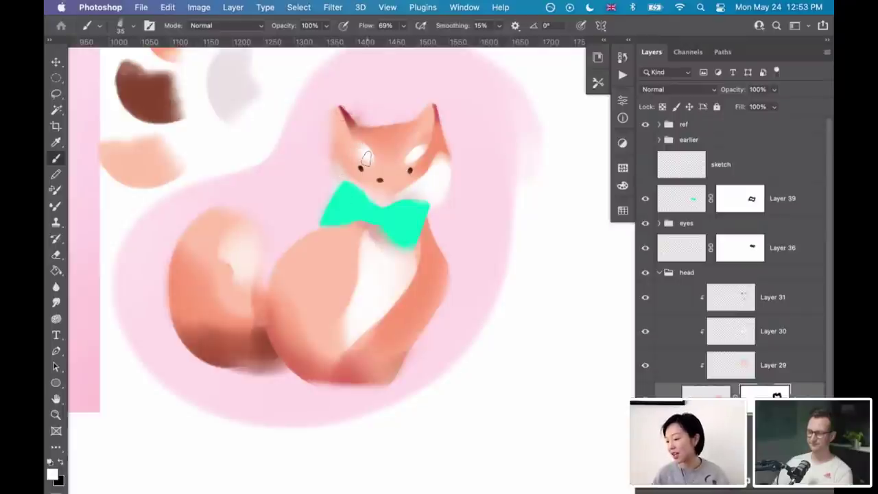
- Select Layer 29 in the head group, enlarge the brush and sample a light peach from the swatches as the foreground colour
{"action": "left_click", "coordinate": [741, 366]}
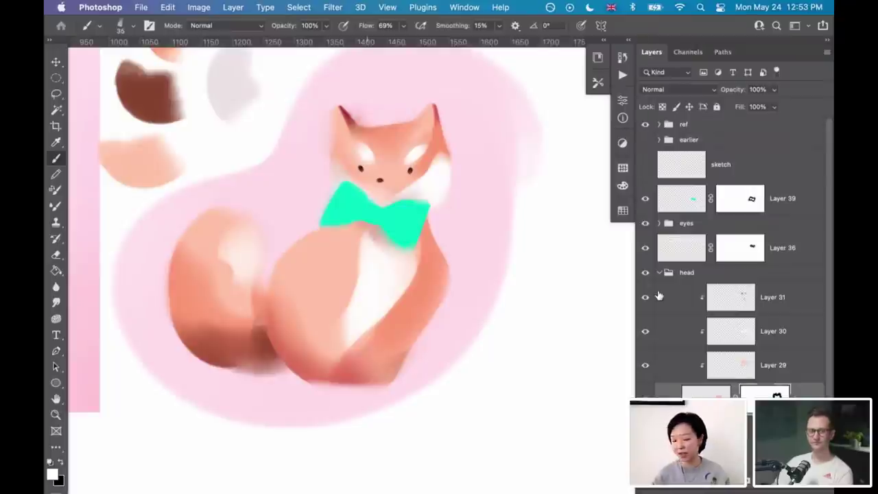
{"action": "left_click", "coordinate": [360, 216], "text": "alt"}
{"action": "key", "text": "bracketright"}
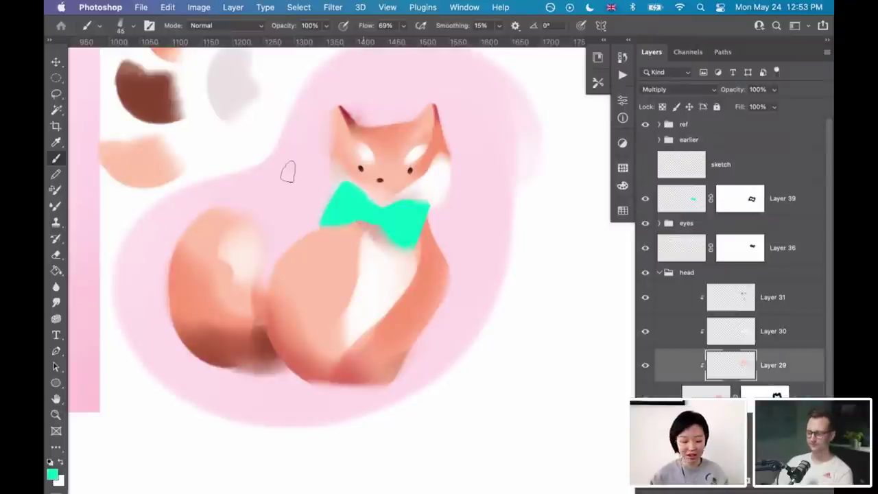
{"action": "left_click", "coordinate": [157, 96], "text": "alt"}
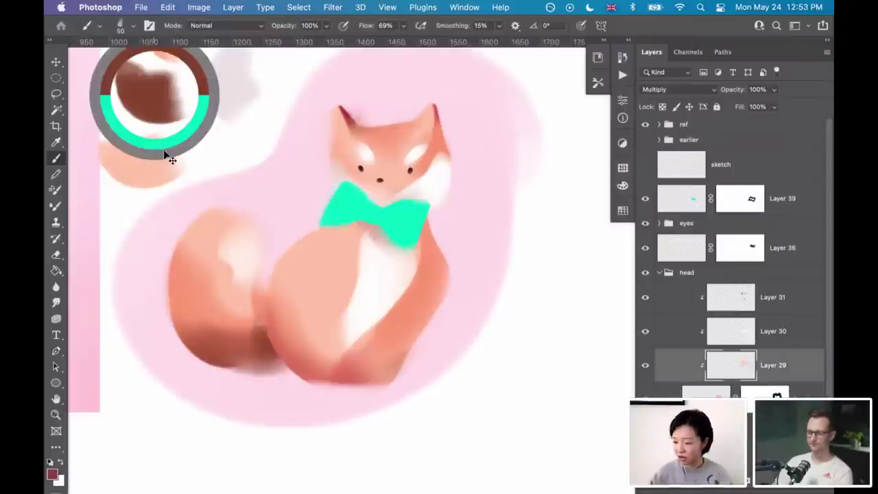
{"action": "left_click", "coordinate": [144, 162], "text": "alt"}
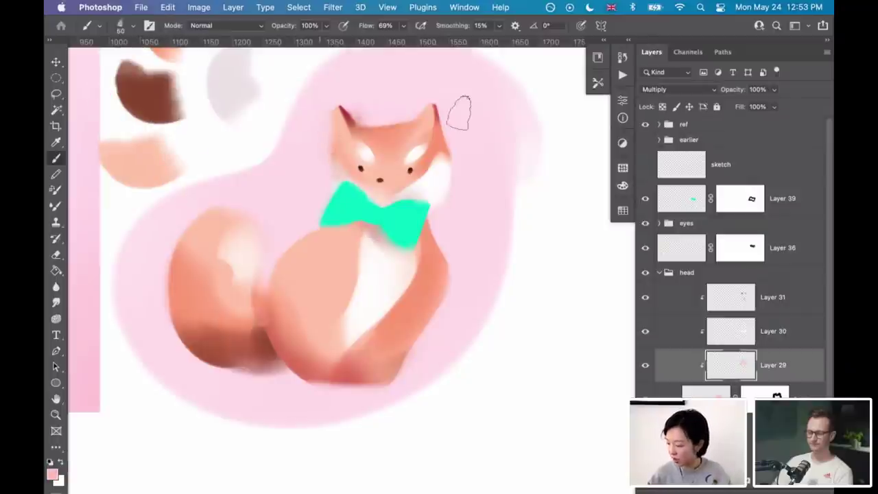
- Add a new clipped layer at the top of the head group, directly above Layer 31
{"action": "left_click", "coordinate": [754, 302]}
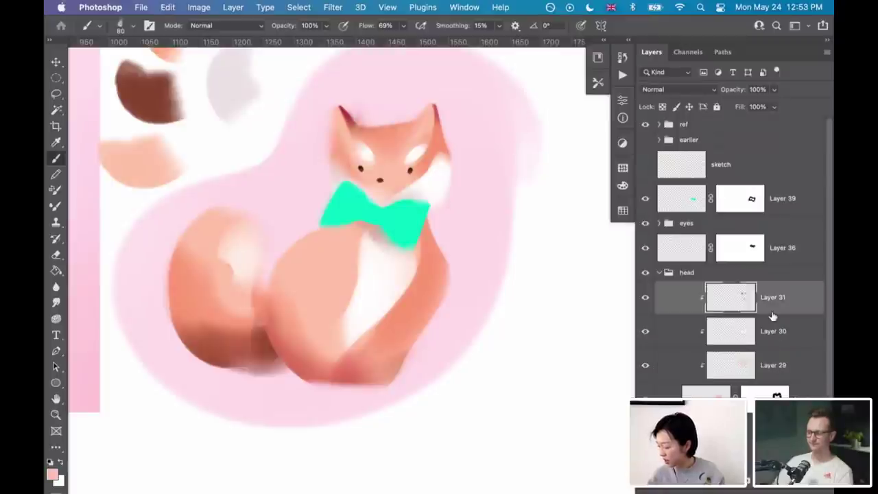
{"action": "key", "text": "alt+shift+super+n"}
{"action": "key", "text": "super+["}
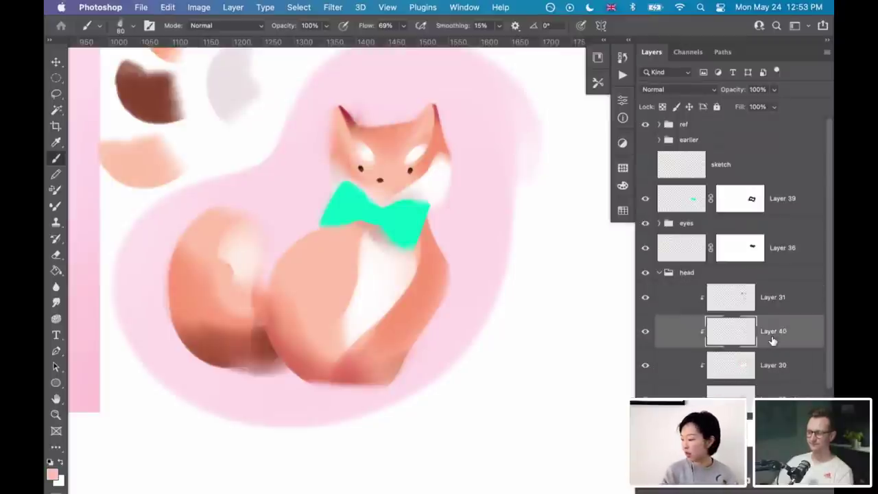
{"action": "key", "text": "super+bracketright"}
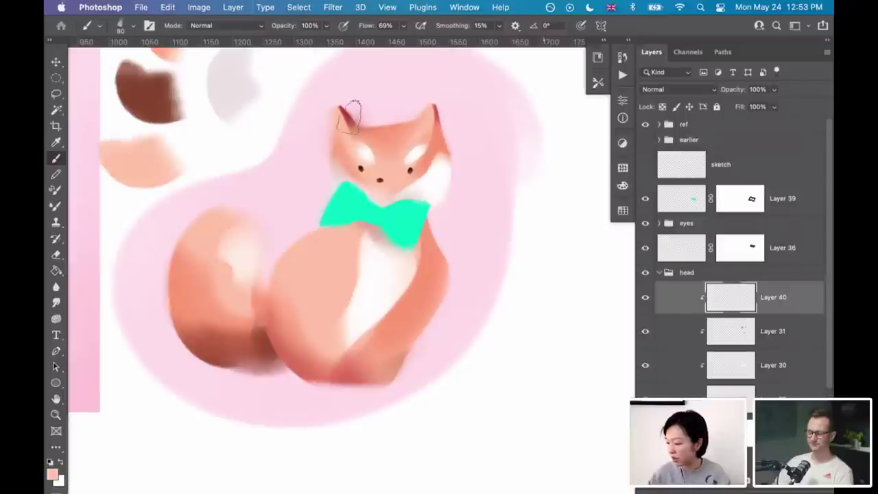
- Sample white from the canvas and paint soft white tips on both of the cat's ears on Layer 40
{"action": "left_click", "coordinate": [562, 226], "text": "alt"}
{"action": "left_click_drag", "start_coordinate": [352, 121], "coordinate": [340, 114]}
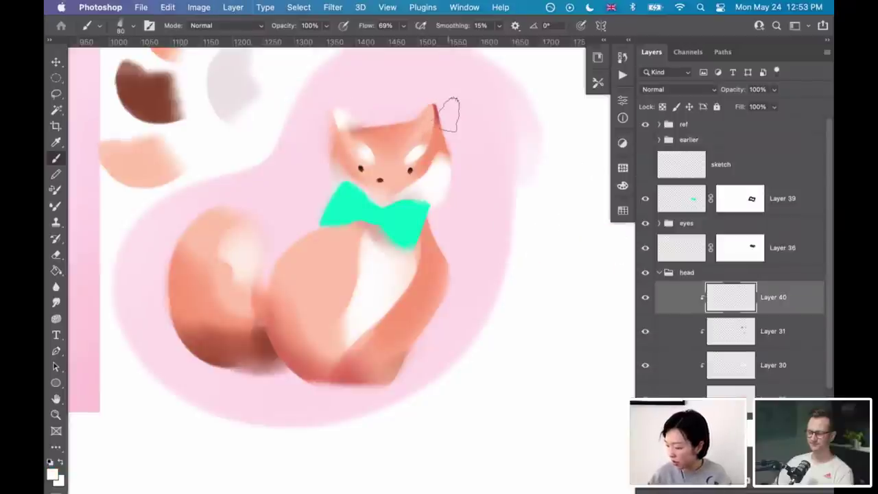
{"action": "left_click_drag", "start_coordinate": [434, 132], "coordinate": [448, 114]}
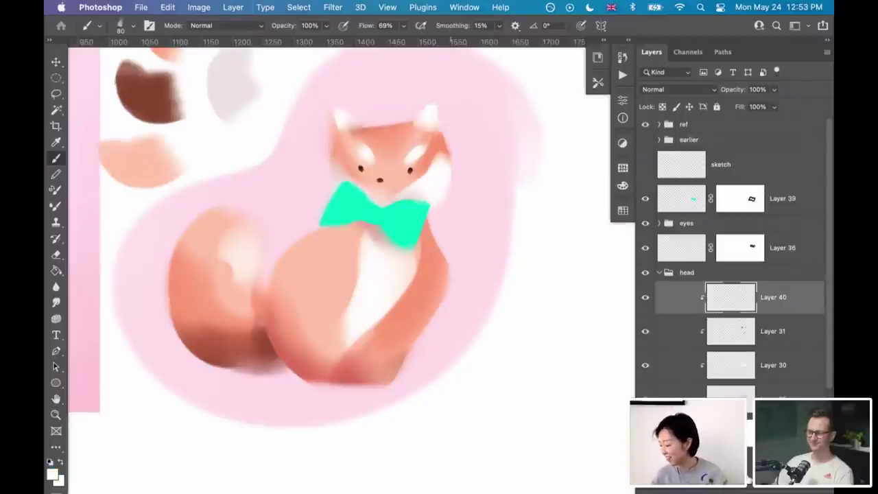
- Add a mask to Layer 40 and paint black on it at 35 px to bring back the right ear's dark outer edge
{"action": "key", "text": "super+m"}
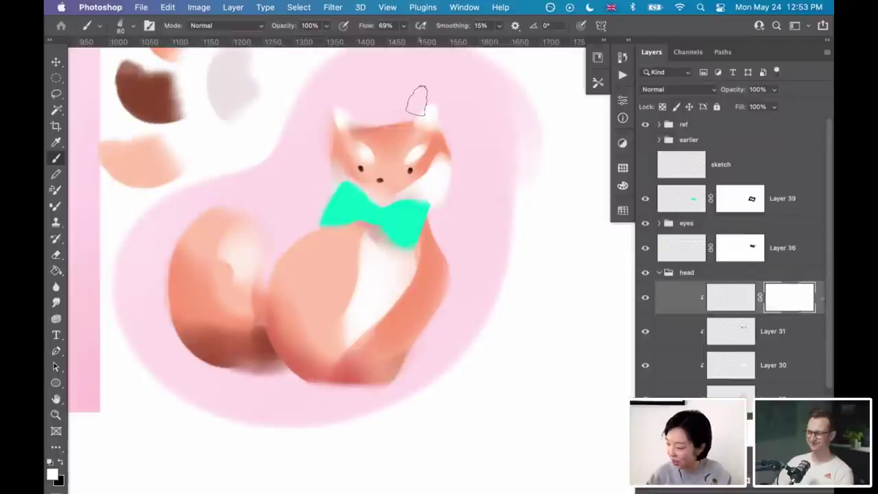
{"action": "key", "text": "]"}
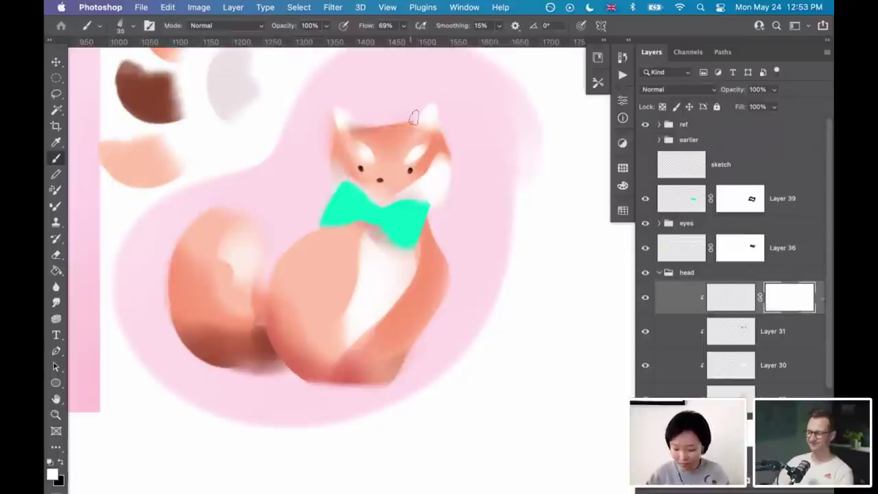
{"action": "key", "text": "x"}
{"action": "left_click_drag", "start_coordinate": [437, 103], "coordinate": [416, 118]}
{"action": "key", "text": "super+z"}
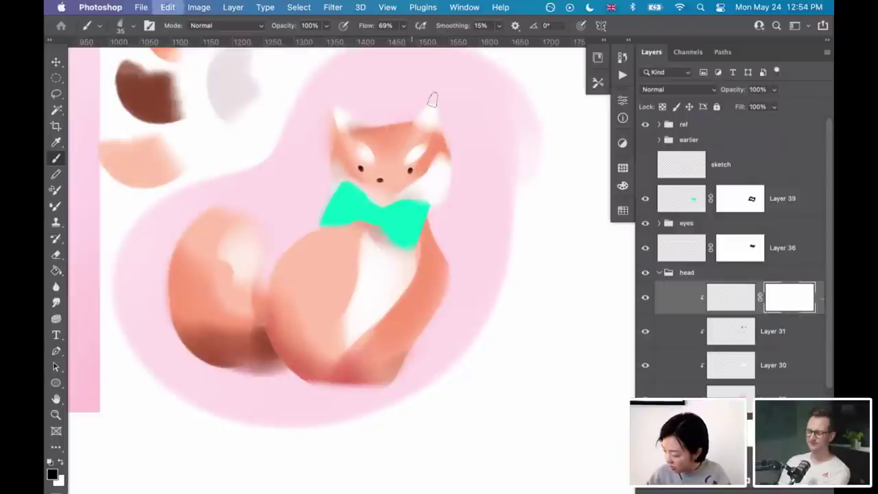
{"action": "left_click_drag", "start_coordinate": [431, 107], "coordinate": [425, 102]}
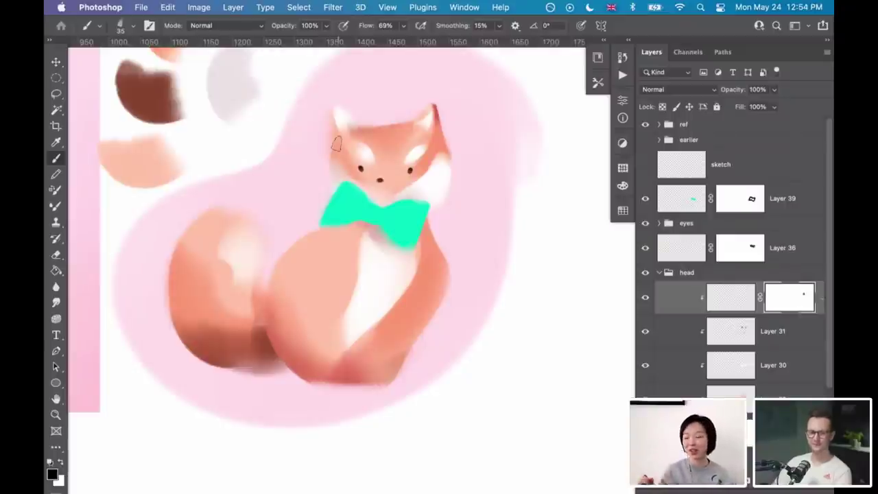
- Paint black on Layer 40's mask over the left ear to bring back its dark inner edge
{"action": "left_click", "coordinate": [342, 105]}
{"action": "key", "text": "super+z"}
{"action": "key", "text": "super+shift+z"}
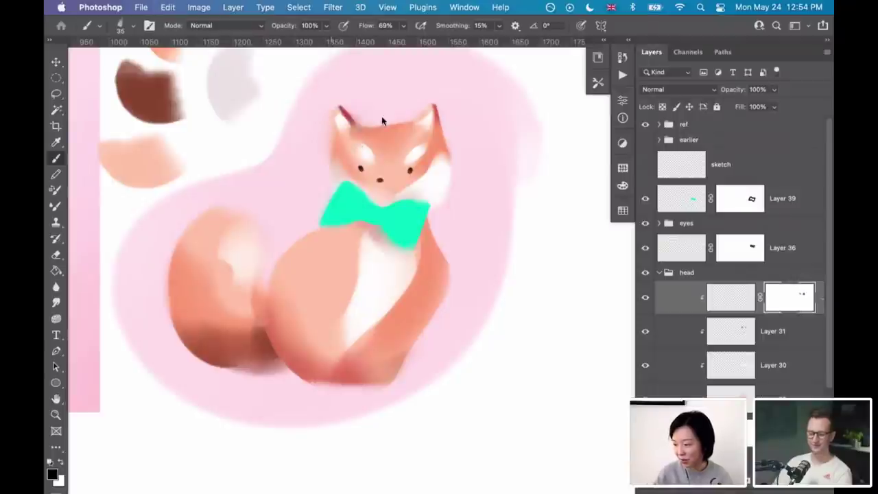
{"action": "left_click", "coordinate": [348, 103]}
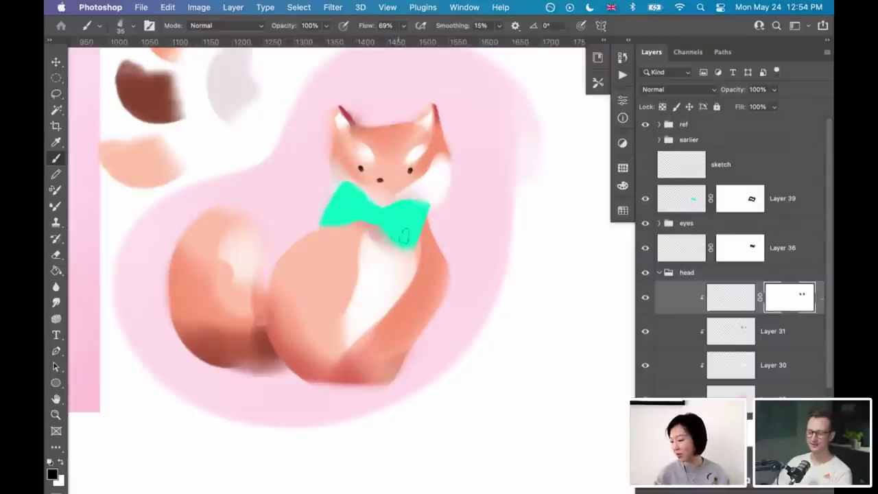
- Switch to the Edge Control brush at a size of 250 px
{"action": "right_click", "coordinate": [617, 310]}
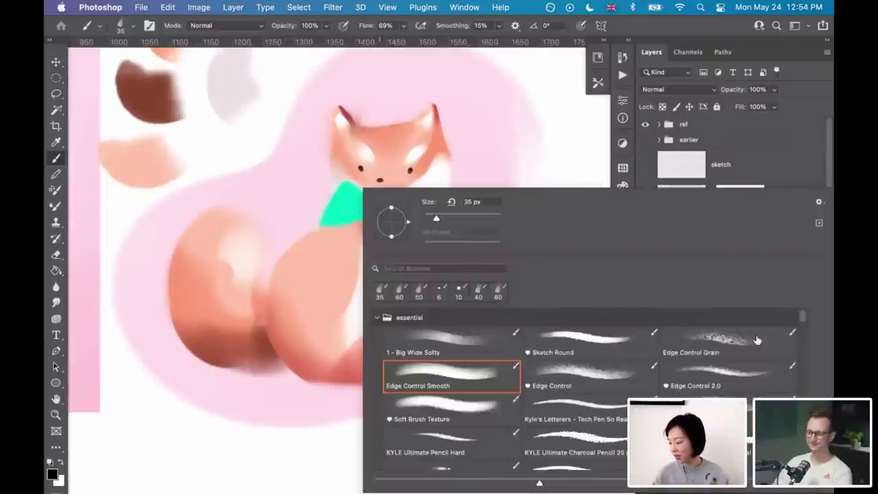
{"action": "left_click", "coordinate": [604, 376]}
{"action": "left_click", "coordinate": [490, 158]}
{"action": "key", "text": "["}
{"action": "key", "text": "["}
{"action": "key", "text": "["}
{"action": "key", "text": "["}
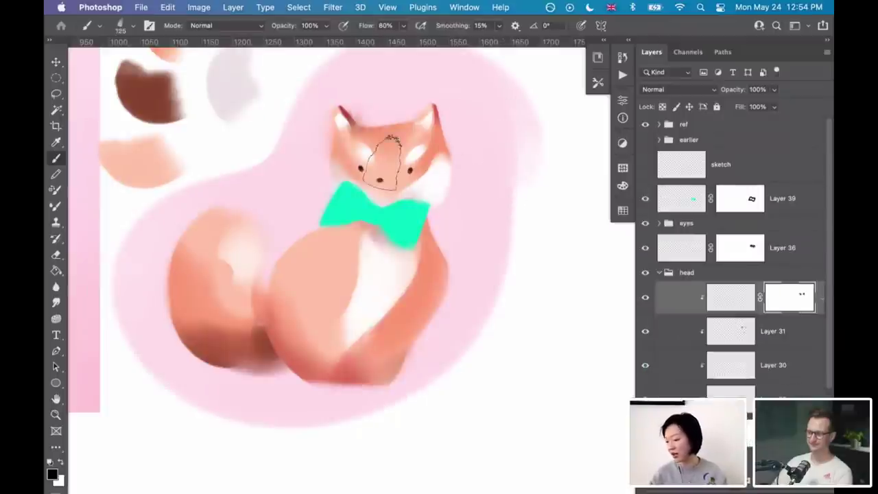
{"action": "right_click", "coordinate": [435, 185]}
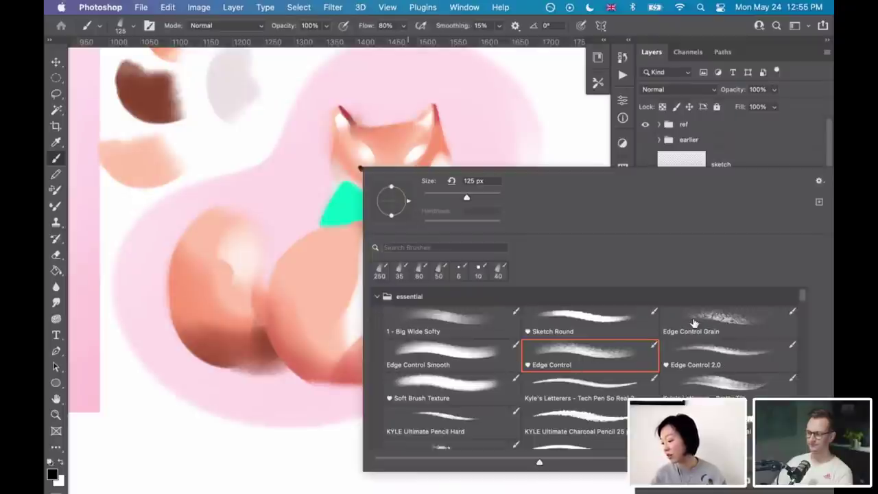
{"action": "left_click", "coordinate": [380, 269]}
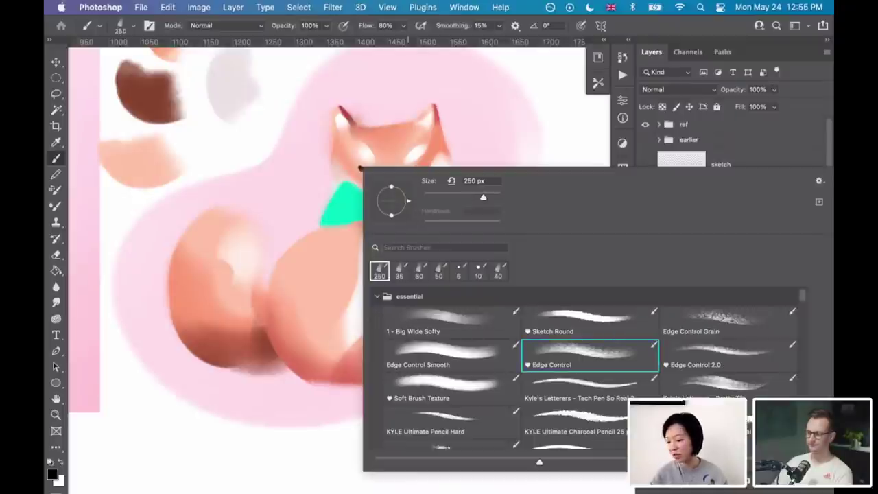
- Reduce the brush to 125 px and add a new clipped layer beneath Layer 40 in the head group, set to Multiply
{"action": "key", "text": "Return"}
{"action": "key", "text": "bracketleft"}
{"action": "key", "text": "bracketleft"}
{"action": "key", "text": "bracketleft"}
{"action": "key", "text": "bracketleft"}
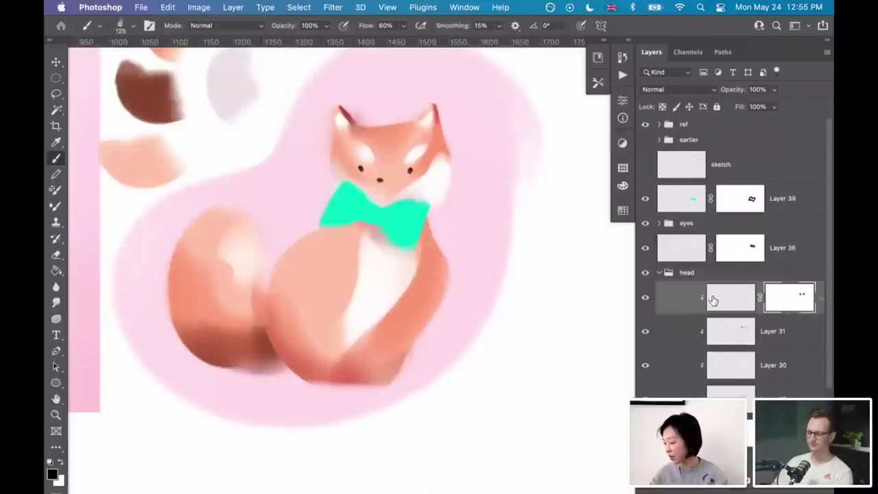
{"action": "key", "text": "super+shift+alt+n"}
{"action": "left_click_drag", "start_coordinate": [720, 297], "coordinate": [731, 337]}
{"action": "left_click", "coordinate": [675, 89]}
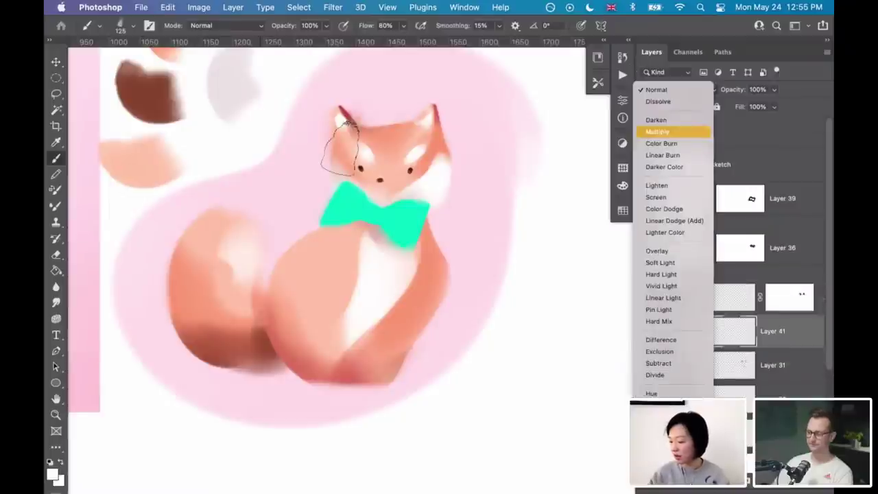
{"action": "left_click", "coordinate": [658, 131]}
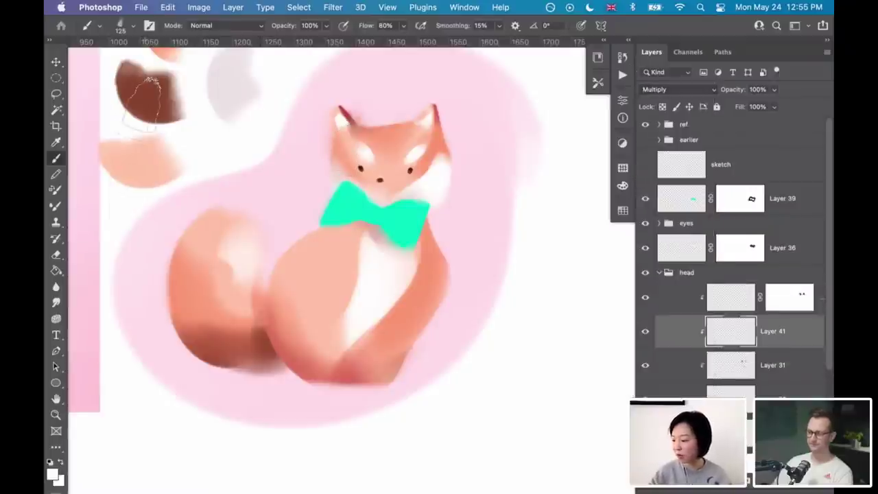
- Try shading the head on Layer 41 with colours sampled from the canvas, reducing the brush to 90 px, and undo the strokes
{"action": "left_click", "coordinate": [340, 122], "text": "alt"}
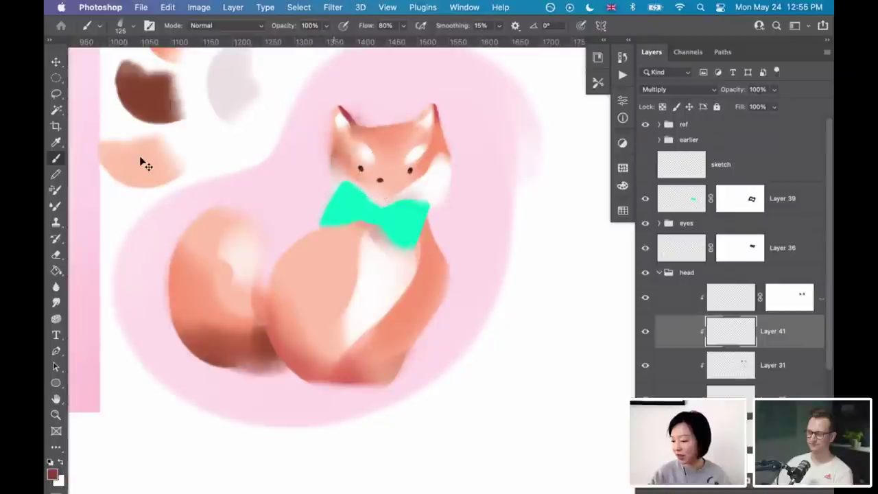
{"action": "key", "text": "super+z"}
{"action": "left_click", "coordinate": [451, 109], "text": "alt"}
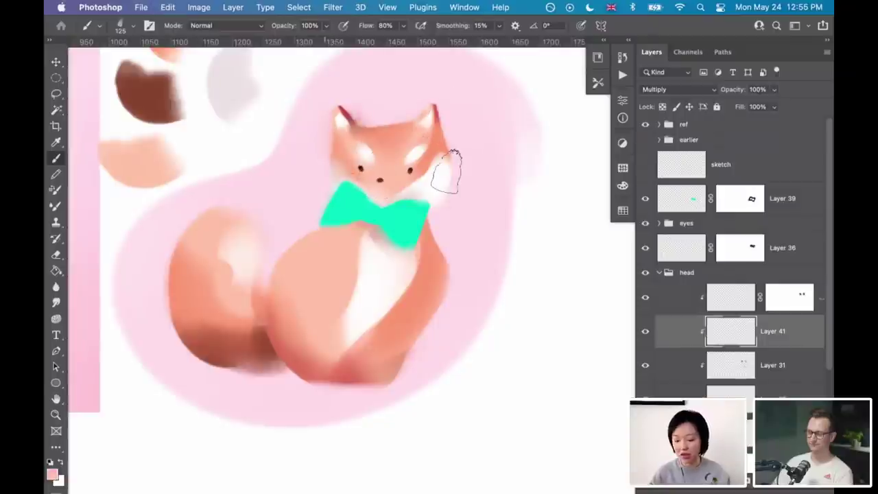
{"action": "key", "text": "bracketleft"}
{"action": "key", "text": "bracketleft"}
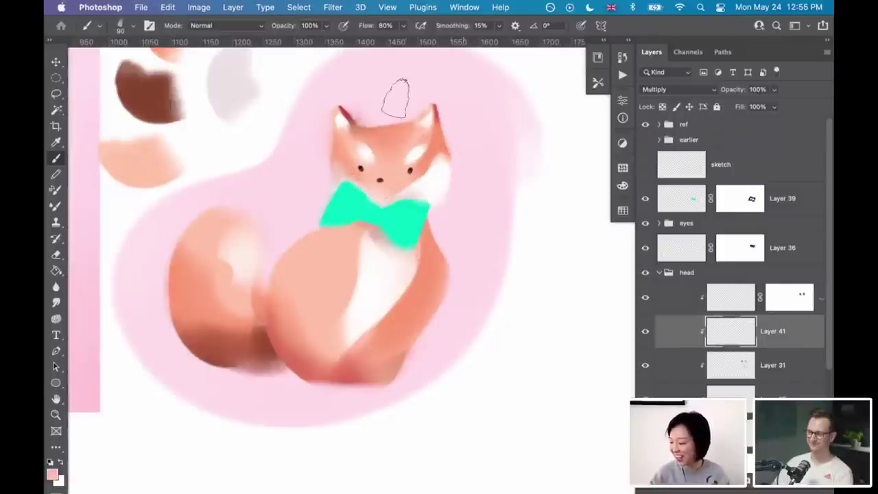
{"action": "key", "text": "super+z"}
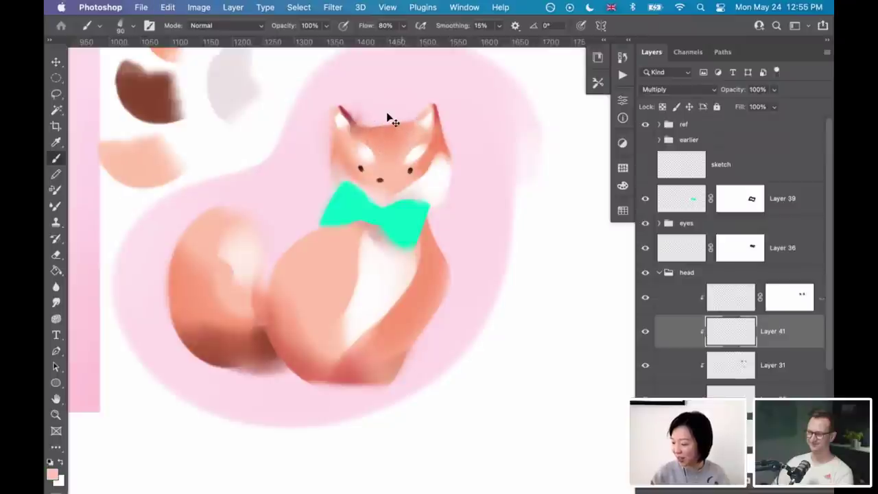
{"action": "key", "text": "super+z"}
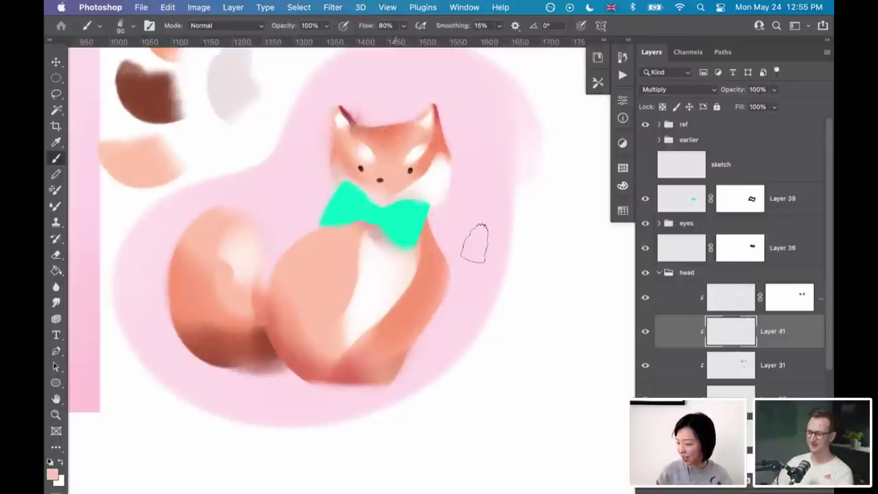
- Switch to a hair-like textured brush at 95 px from the brush library
{"action": "right_click", "coordinate": [514, 202]}
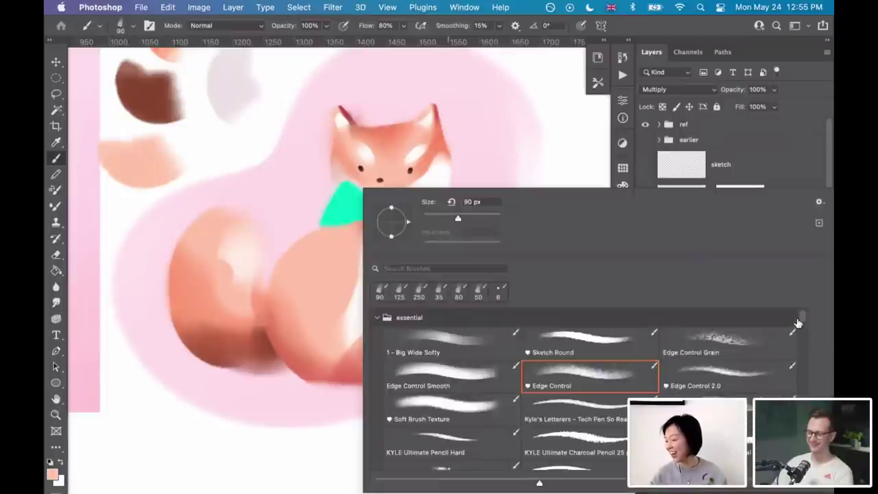
{"action": "scroll", "coordinate": [797, 335], "scroll_direction": "down", "scroll_amount": 10}
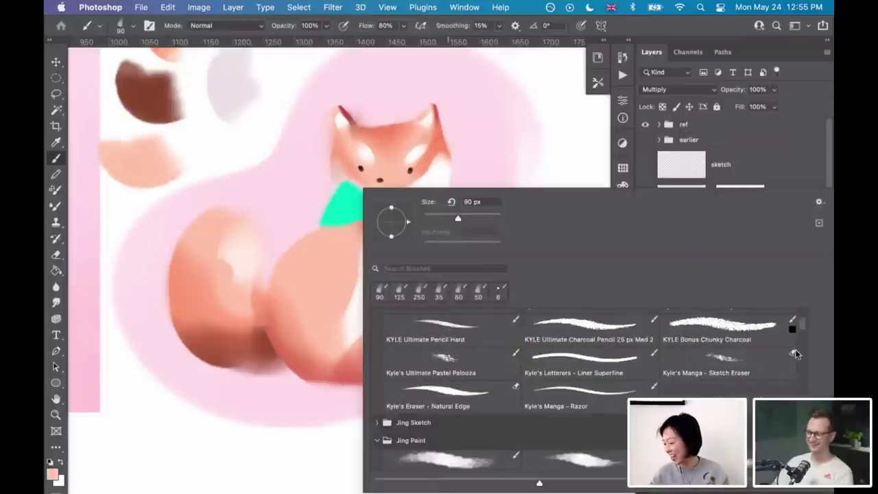
{"action": "scroll", "coordinate": [798, 349], "scroll_direction": "down", "scroll_amount": 5}
{"action": "scroll", "coordinate": [798, 349], "scroll_direction": "up", "scroll_amount": 3}
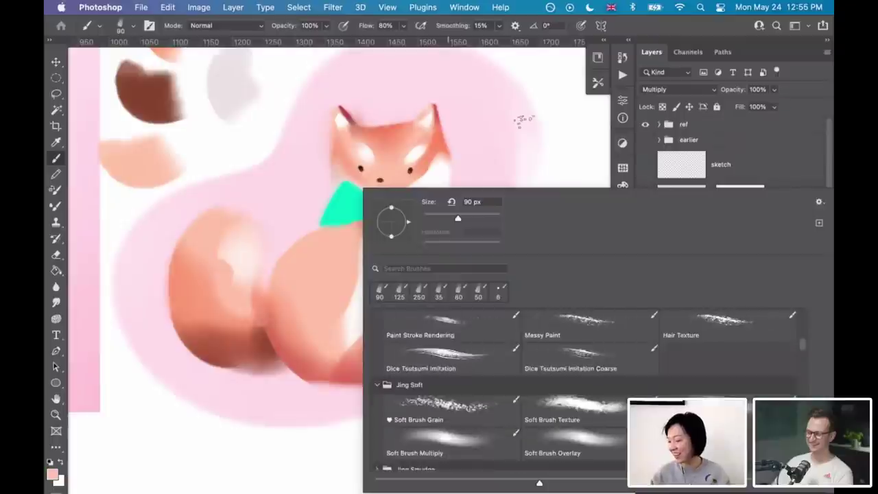
{"action": "left_click", "coordinate": [554, 124]}
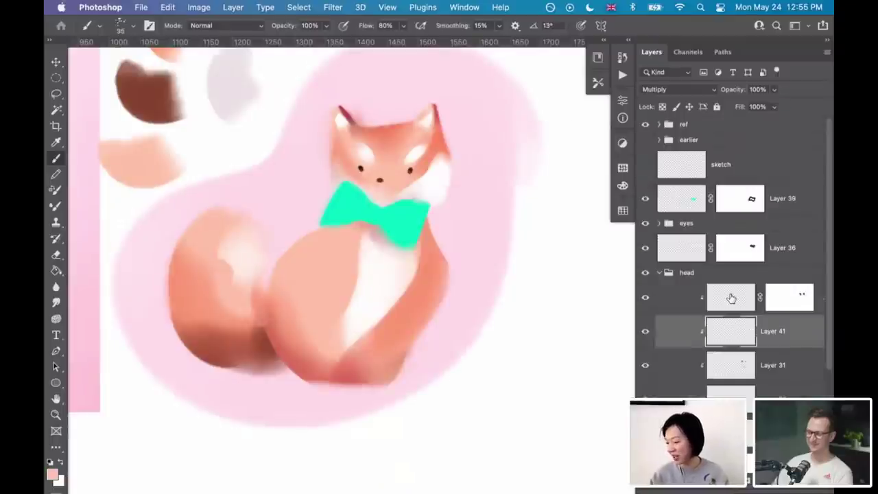
- Paint fine white fur strokes around the ears on Layer 40 with the textured brush reduced to 15 px
{"action": "key", "text": "alt+bracketright"}
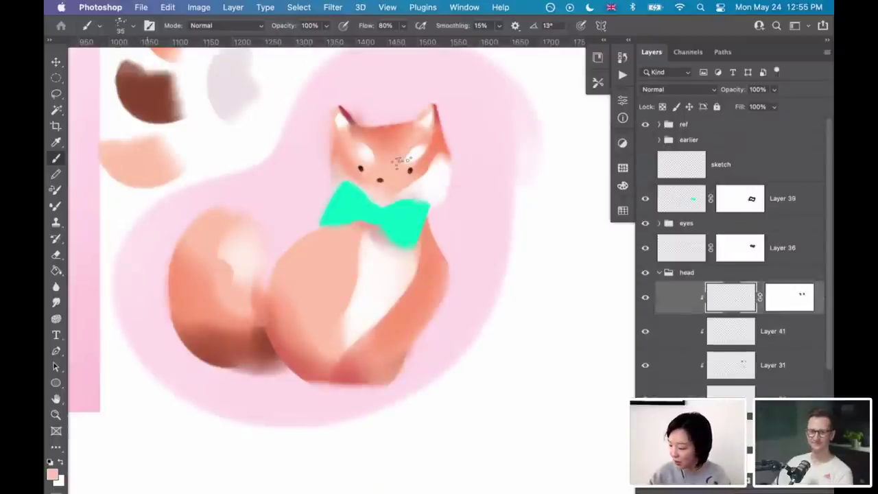
{"action": "key", "text": "x"}
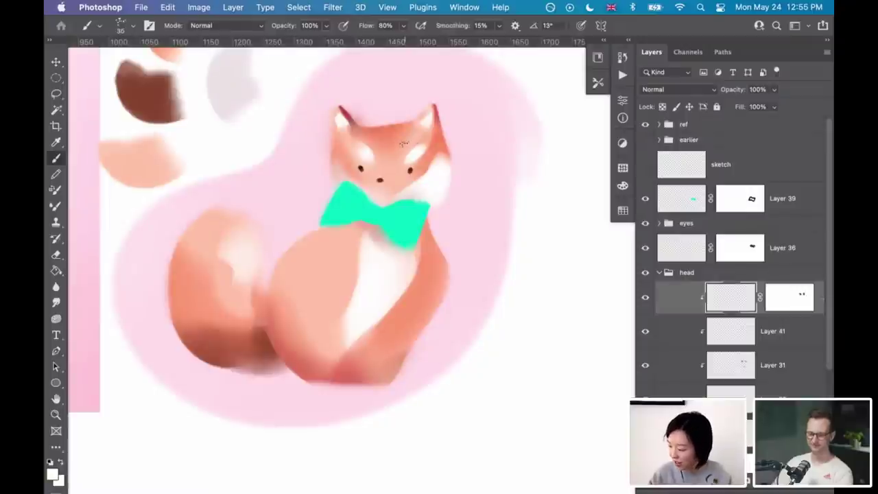
{"action": "key", "text": "bracketleft"}
{"action": "key", "text": "bracketleft"}
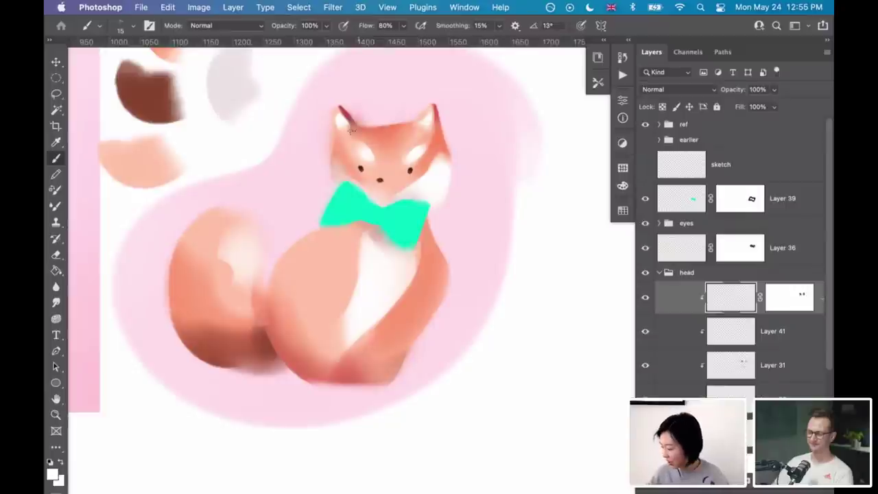
- Roughen the head's outer edge with fine fur strokes in white on its mask at 15 px, undoing the last stroke
{"action": "left_click", "coordinate": [739, 464]}
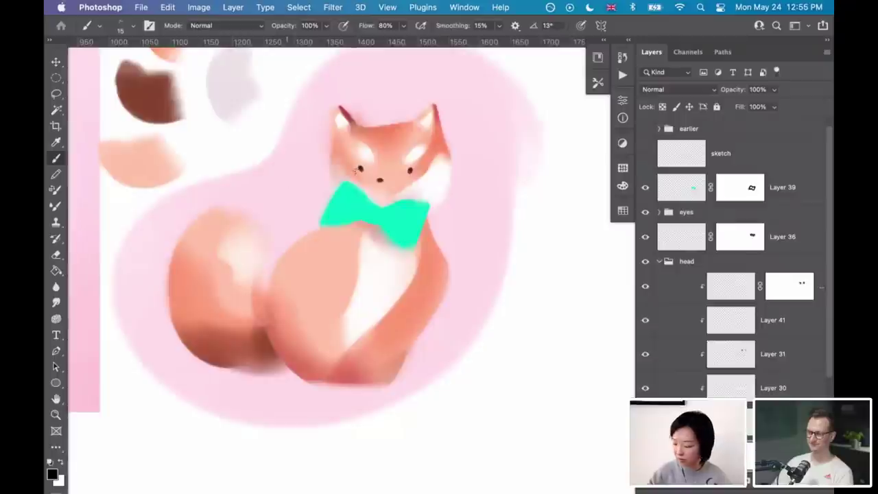
{"action": "key", "text": "x"}
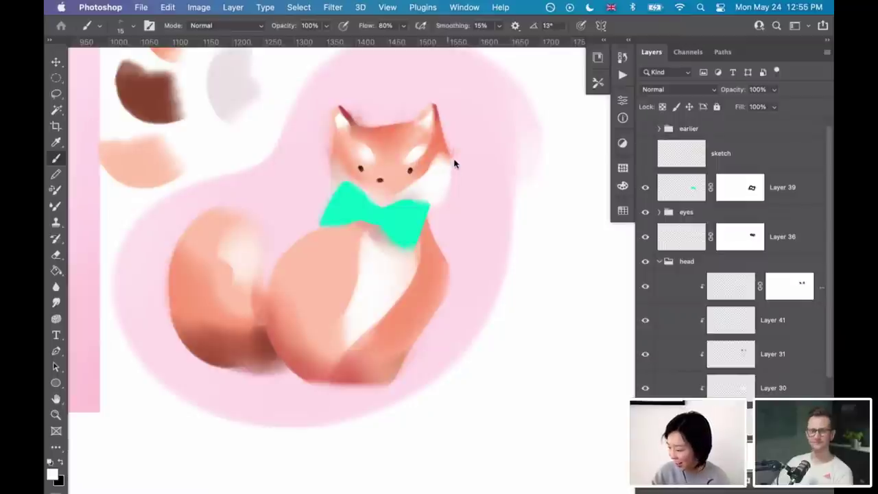
{"action": "key", "text": "super+z"}
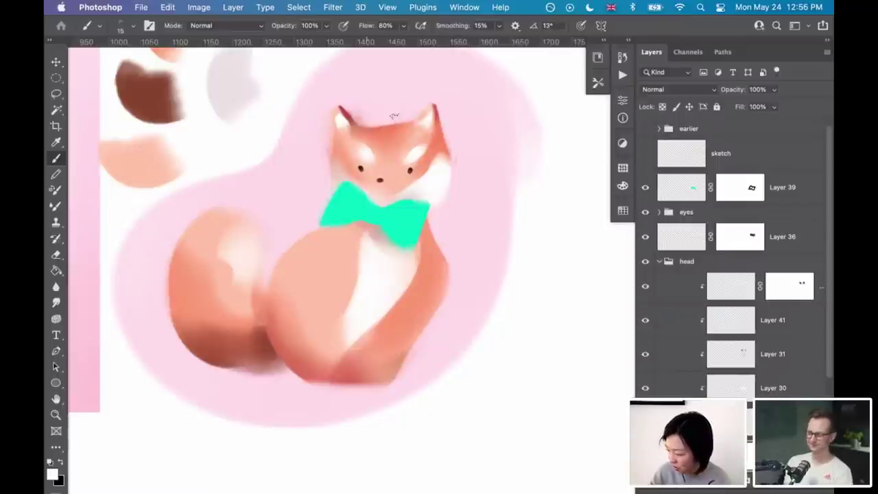
- Collapse the head group, select the body layer's mask inside the body group, and collapse that group too
{"action": "left_click", "coordinate": [658, 261]}
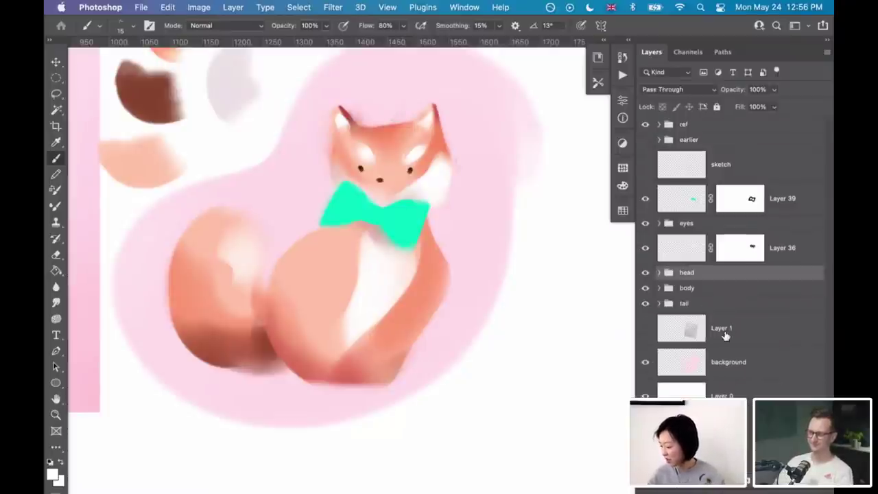
{"action": "left_click", "coordinate": [659, 288]}
{"action": "left_click", "coordinate": [765, 380]}
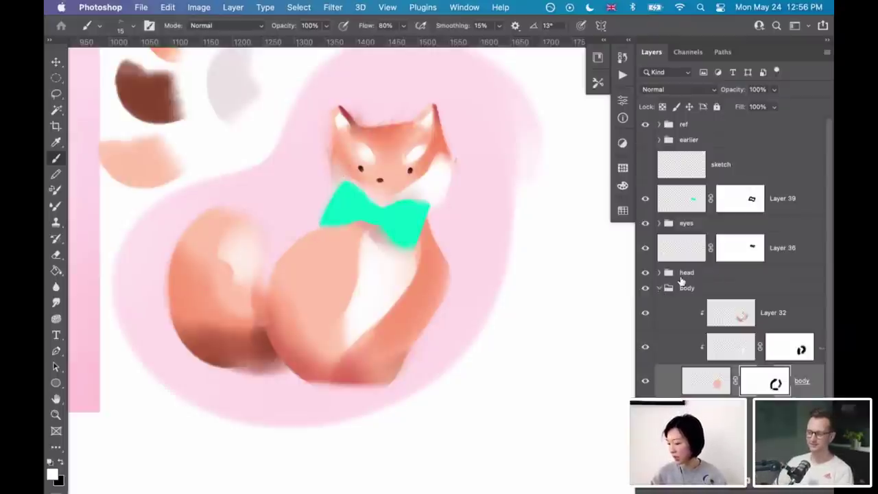
{"action": "left_click", "coordinate": [661, 288]}
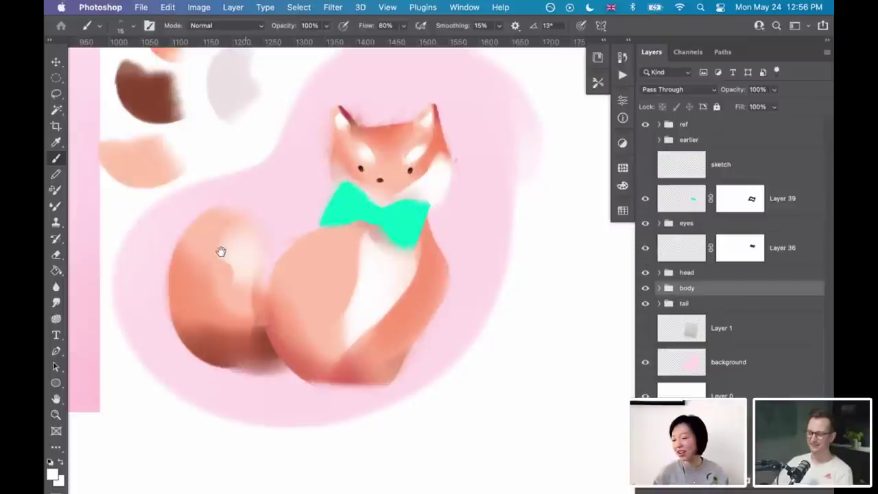
- Check the dog reference photo, and add a new layer above Layer 39 clipped to the turquoise bow
{"action": "scroll", "coordinate": [206, 323], "scroll_direction": "left", "scroll_amount": 10}
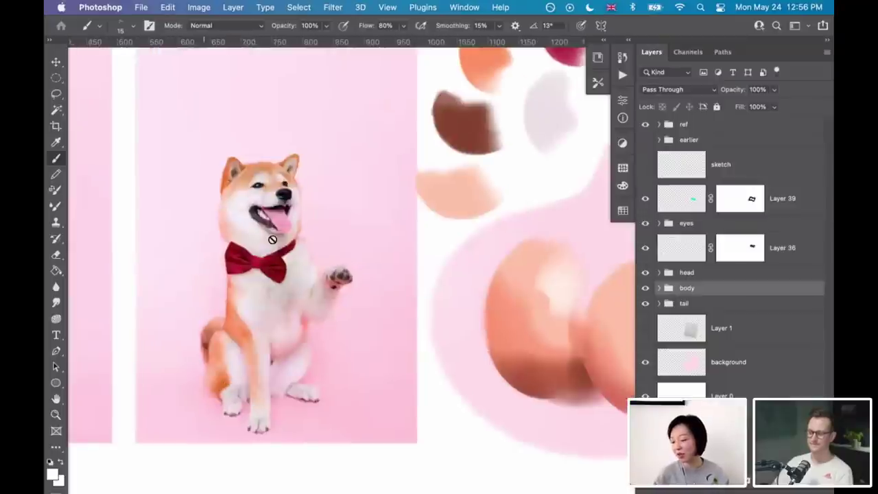
{"action": "left_click_drag", "start_coordinate": [465, 311], "coordinate": [228, 267]}
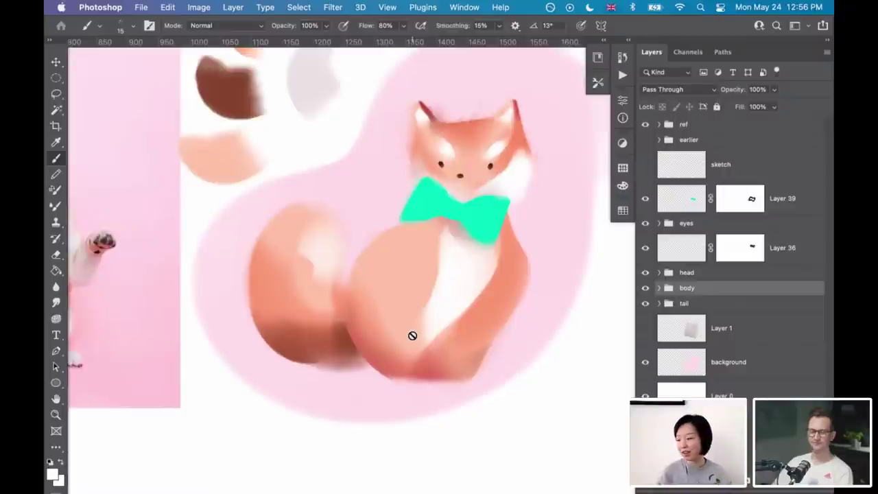
{"action": "left_click", "coordinate": [681, 207]}
{"action": "key", "text": "super+alt+shift+n"}
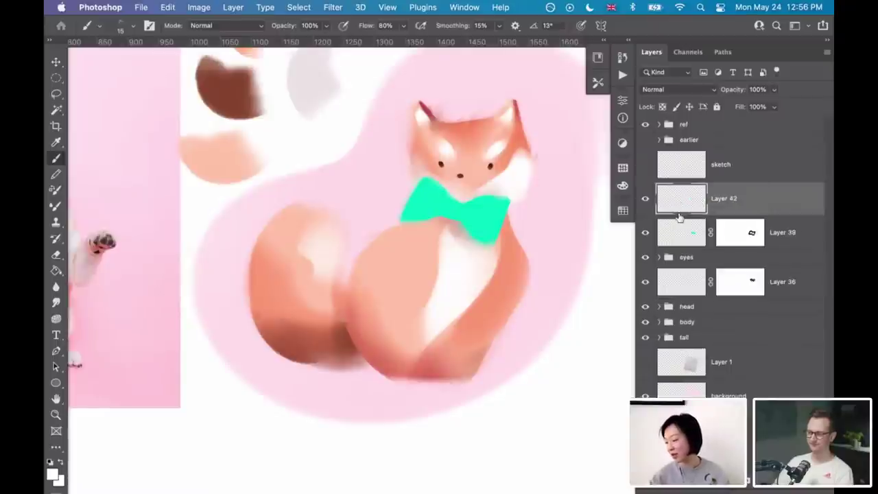
{"action": "left_click", "coordinate": [679, 215], "text": "alt"}
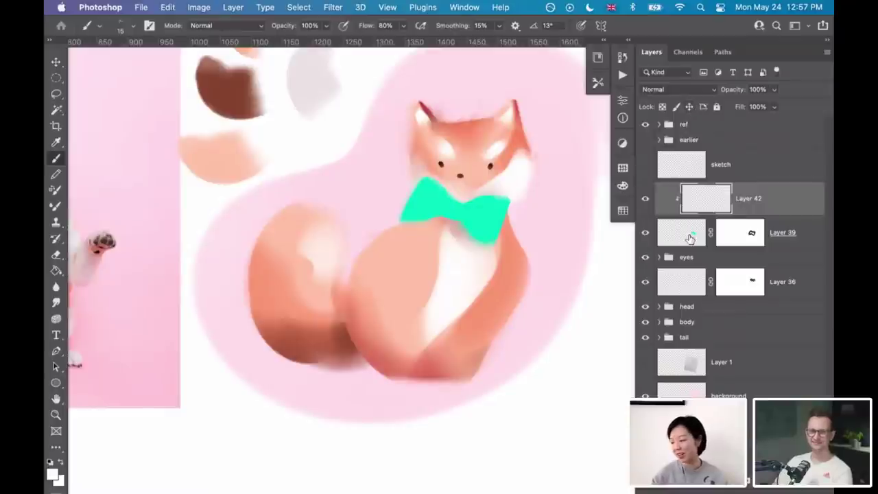
- Group Layer 42 with Layer 39 and name the group "bow"
{"action": "left_click", "coordinate": [699, 230], "text": "shift"}
{"action": "key", "text": "super+g"}
{"action": "double_click", "coordinate": [690, 188]}
{"action": "type", "text": "bow"}
{"action": "key", "text": "Return"}
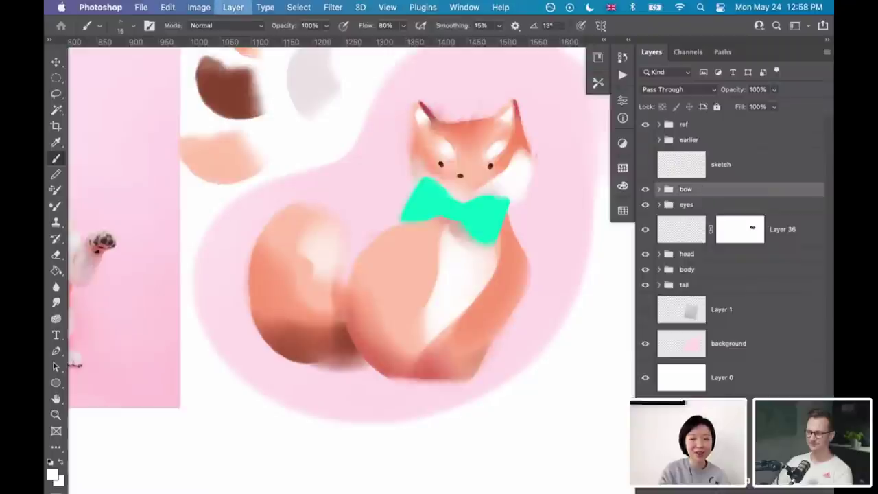
- Duplicate the bow group and place the copy over the chest's lower right with Free Transform
{"action": "key", "text": "super+j"}
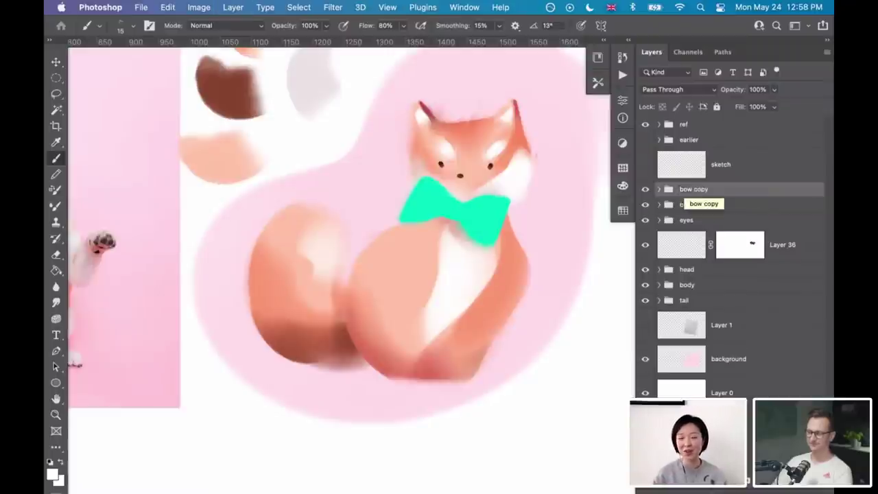
{"action": "key", "text": "v"}
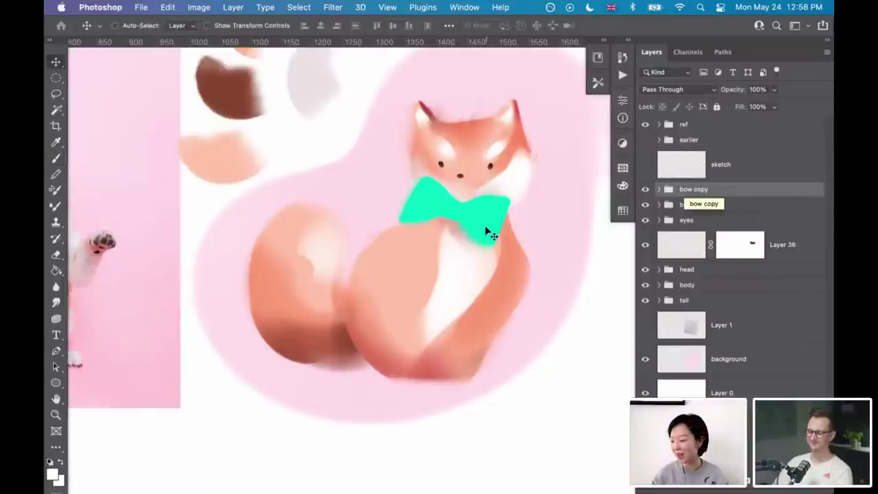
{"action": "left_click_drag", "start_coordinate": [480, 230], "coordinate": [560, 274]}
{"action": "key", "text": "super+t"}
{"action": "right_click", "coordinate": [598, 275]}
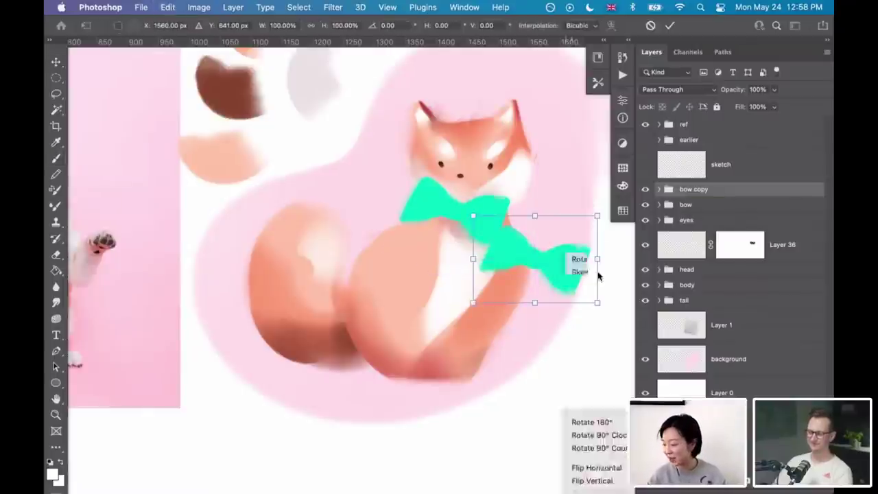
{"action": "left_click", "coordinate": [598, 273]}
{"action": "left_click_drag", "start_coordinate": [532, 216], "coordinate": [514, 202]}
{"action": "key", "text": "Return"}
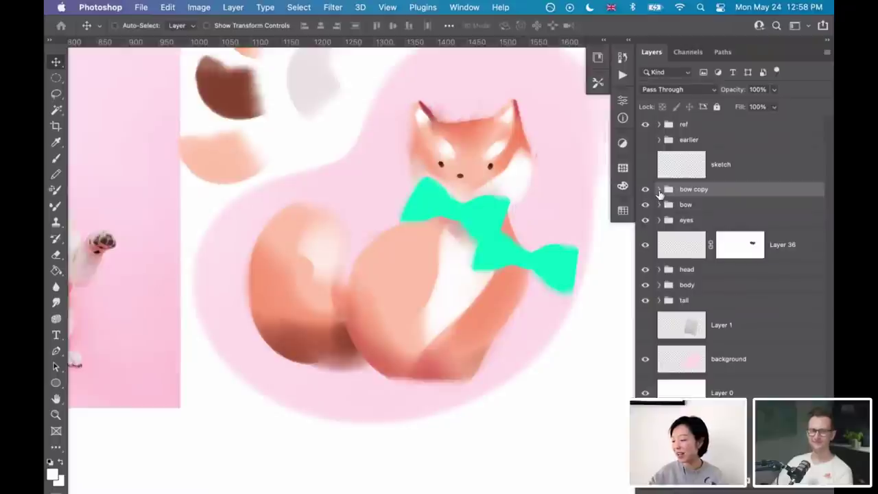
- Open the bow copy group to select its Layer 42, and delete the whole bow copy group
{"action": "left_click", "coordinate": [738, 219]}
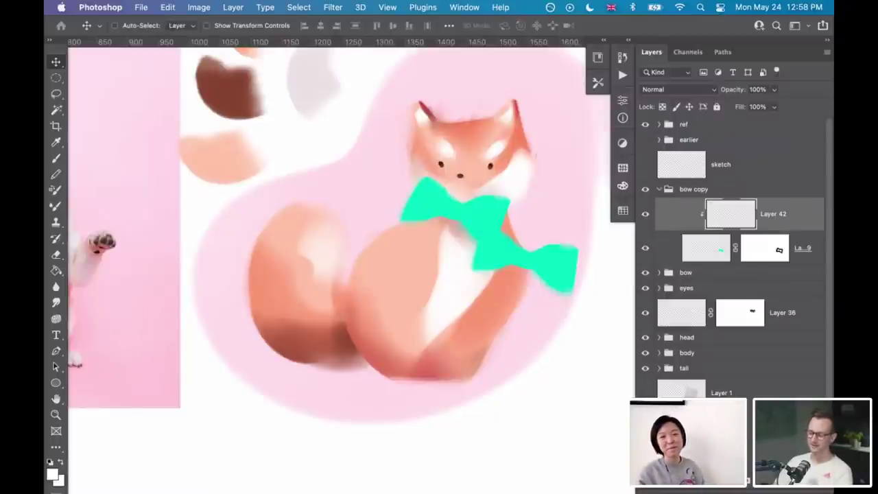
{"action": "left_click", "coordinate": [697, 192]}
{"action": "key", "text": "Delete"}
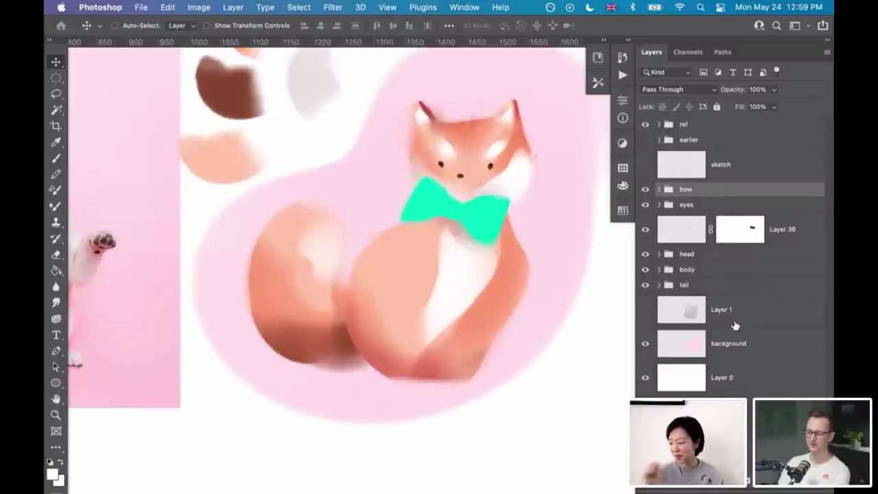
- Group everything from the bow group down to the tail group into one group and hide it
{"action": "left_click", "coordinate": [759, 288], "text": "shift"}
{"action": "key", "text": "super+g"}
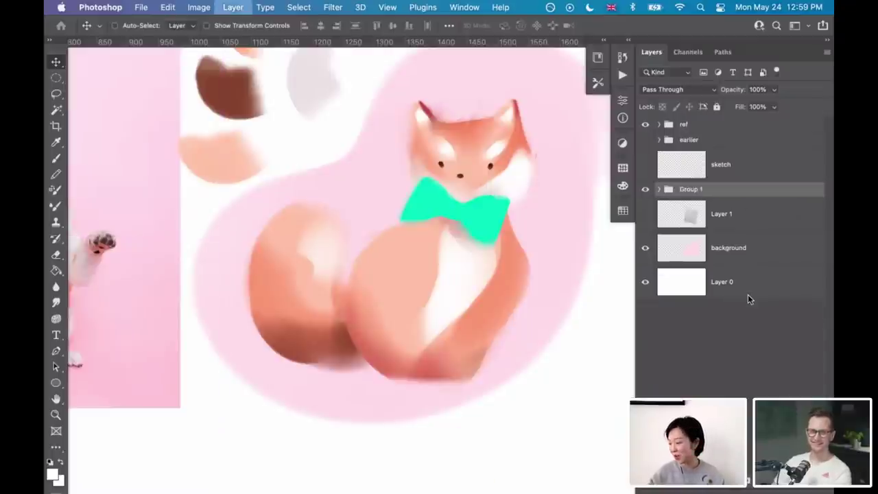
{"action": "left_click", "coordinate": [645, 189]}
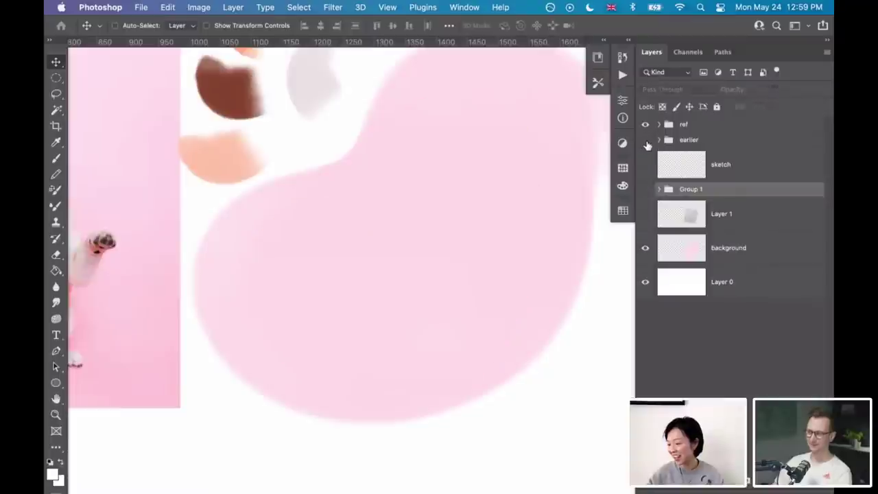
- Show the earlier group and move its fox onto the pink background shape
{"action": "left_click", "coordinate": [645, 141]}
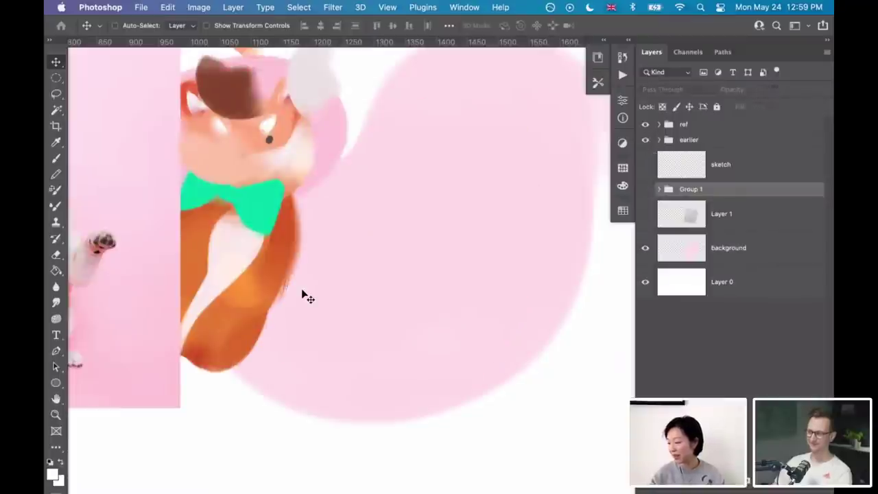
{"action": "key", "text": "alt+]"}
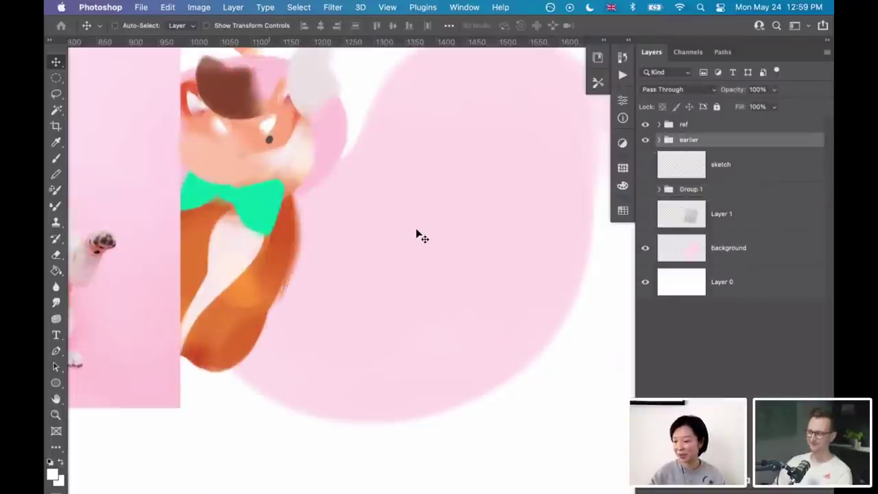
{"action": "left_click_drag", "start_coordinate": [417, 234], "coordinate": [498, 313]}
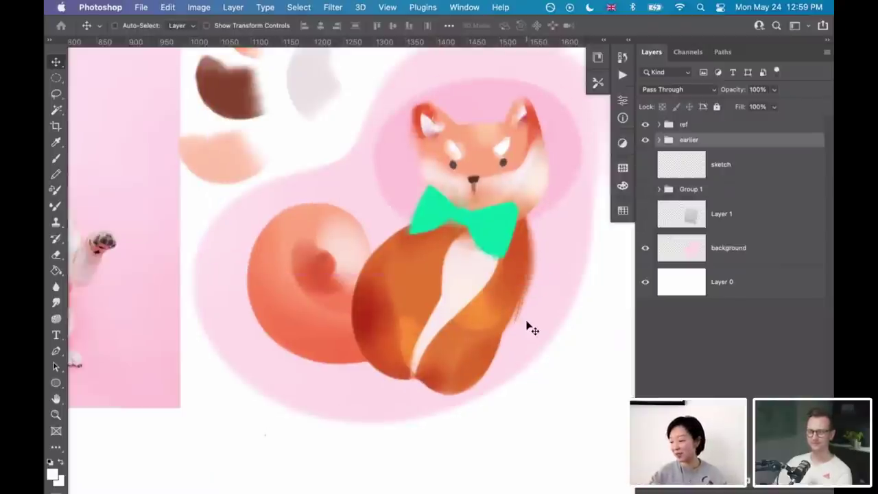
- Compare the earlier fox with the new one by toggling the visibility of the earlier group and Group 1
{"action": "left_click", "coordinate": [644, 140]}
{"action": "left_click", "coordinate": [645, 191]}
{"action": "left_click", "coordinate": [645, 190]}
{"action": "left_click", "coordinate": [644, 140]}
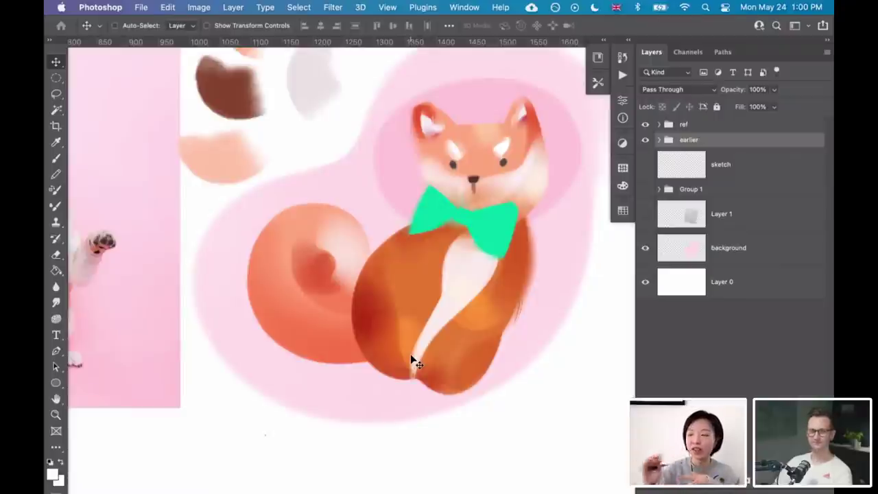
- Preview other blend modes such as Soft Light on the earlier group and leave it at Pass Through
{"action": "left_click", "coordinate": [694, 90]}
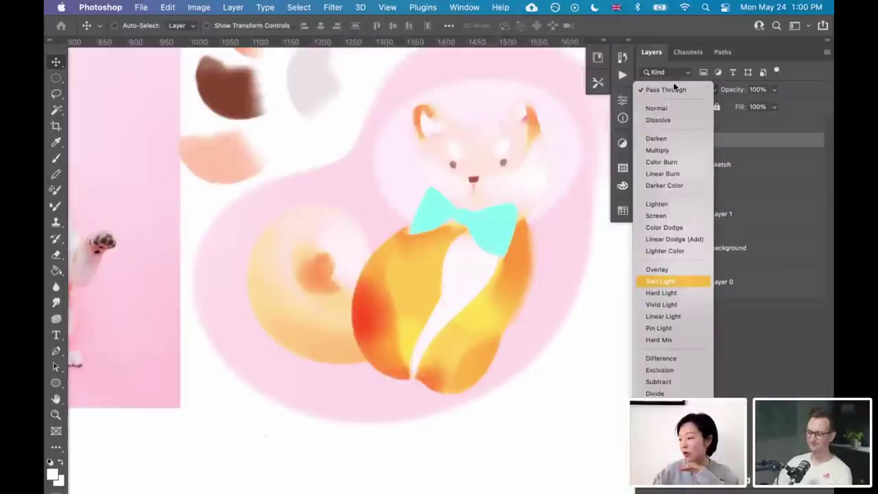
{"action": "left_click", "coordinate": [802, 90]}
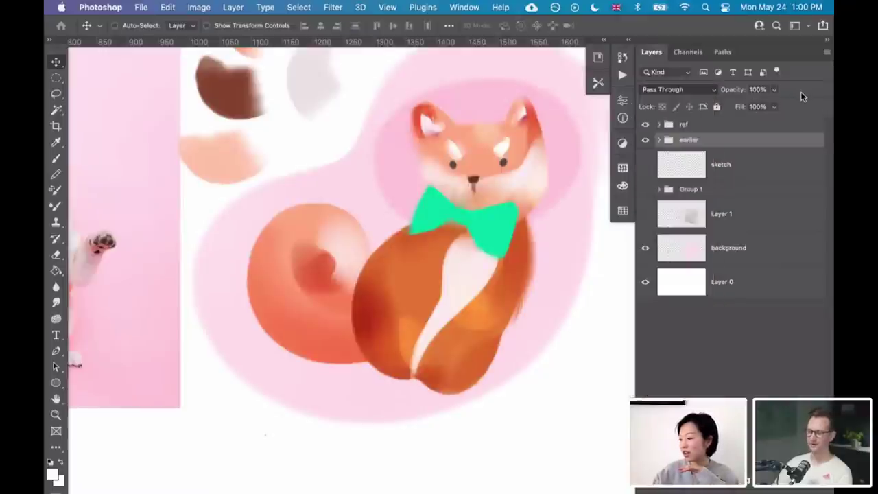